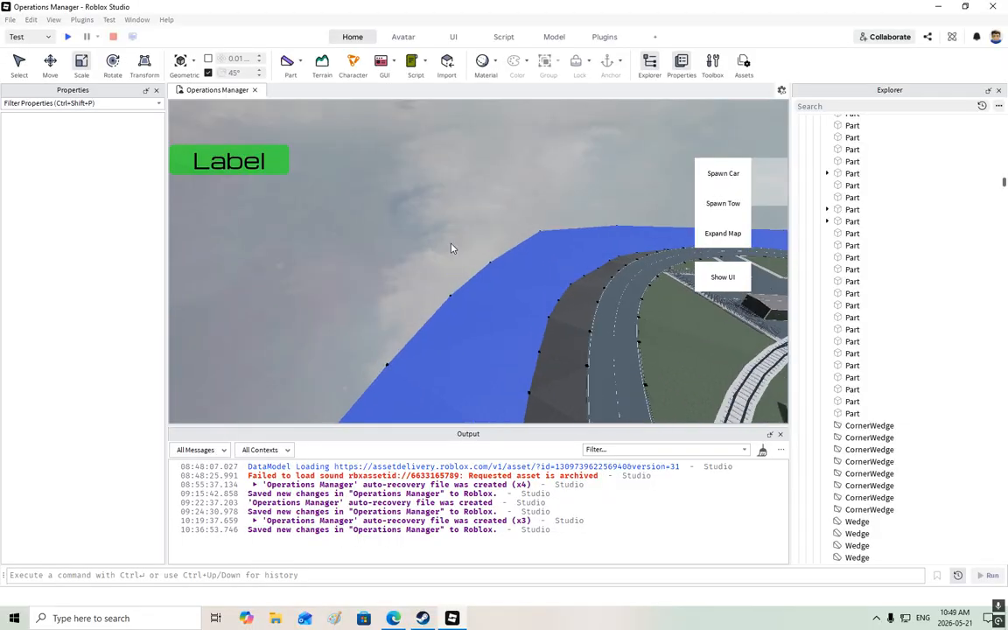
# Extend the underside of the long grey slab beside the rail track downward, making its height about 12.276
pyautogui.press('w')
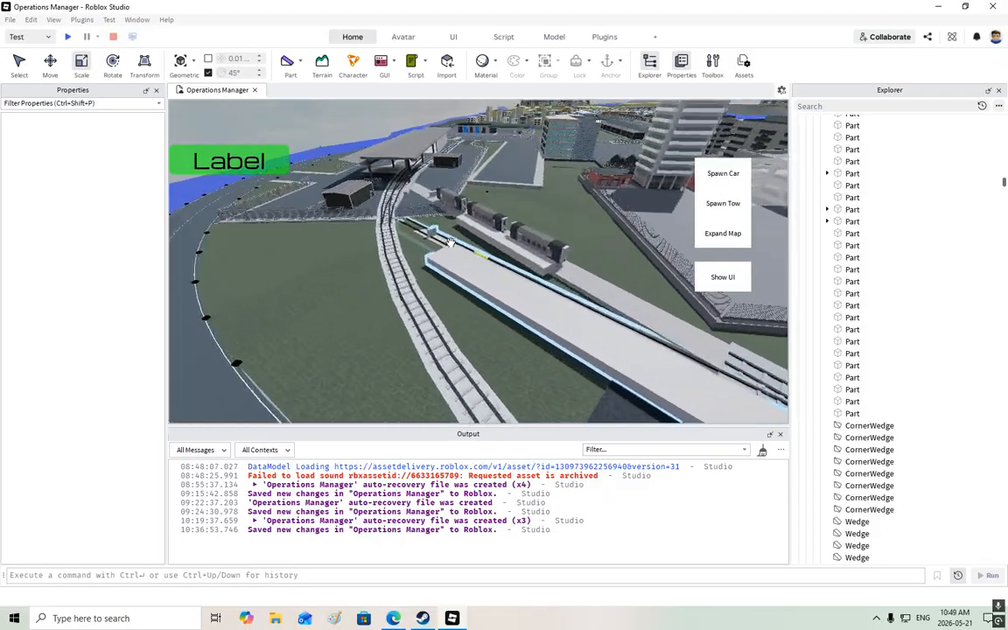
pyautogui.keyDown('alt'); pyautogui.click(454, 232); pyautogui.keyUp('alt')
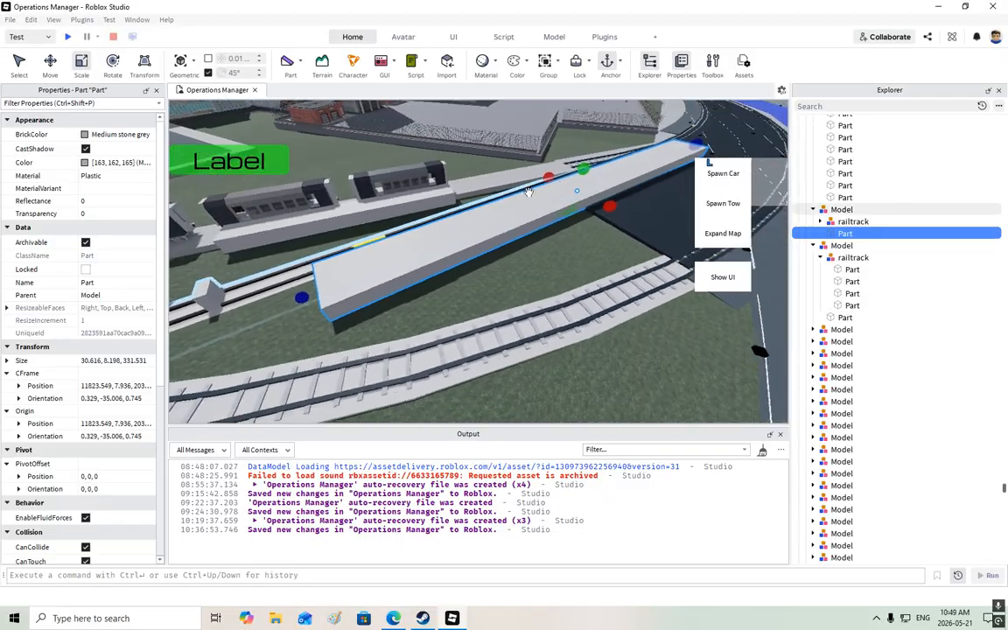
pyautogui.moveTo(555, 210); pyautogui.dragTo(554, 219)
pyautogui.moveTo(554, 219); pyautogui.dragTo(557, 226, button='right')
pyautogui.press('w')
pyautogui.press('s')
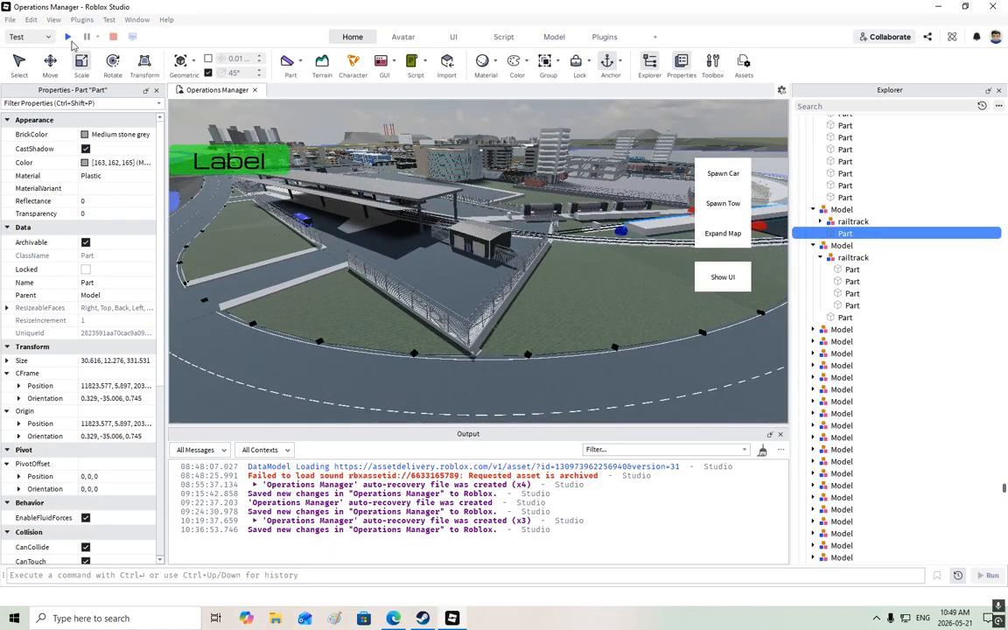
# Start a playtest and walk the character from the spawn pad into the waiting subway train to take a seat
pyautogui.click(69, 40)
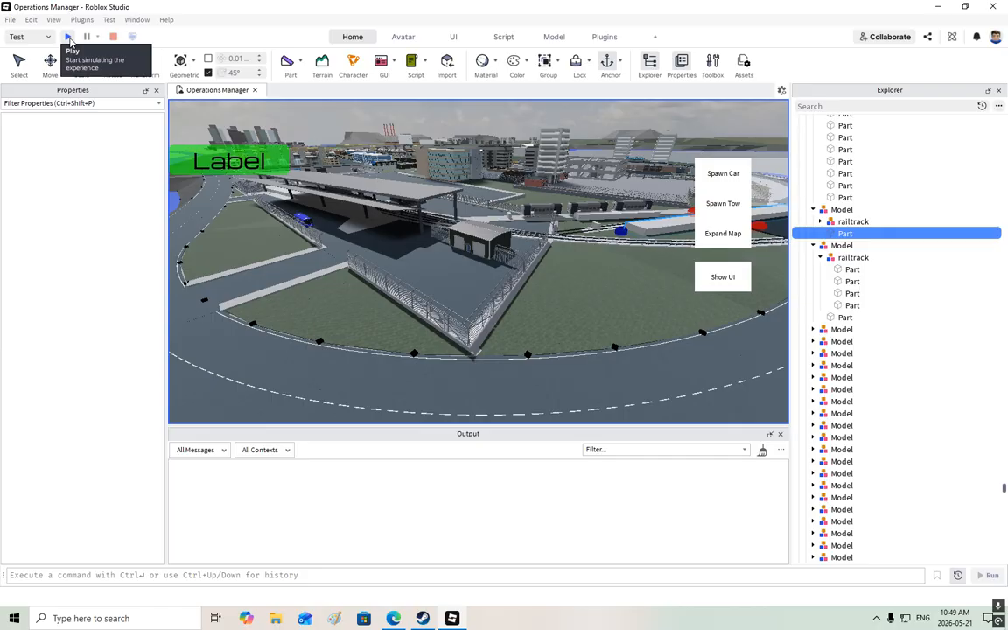
pyautogui.click(68, 39)
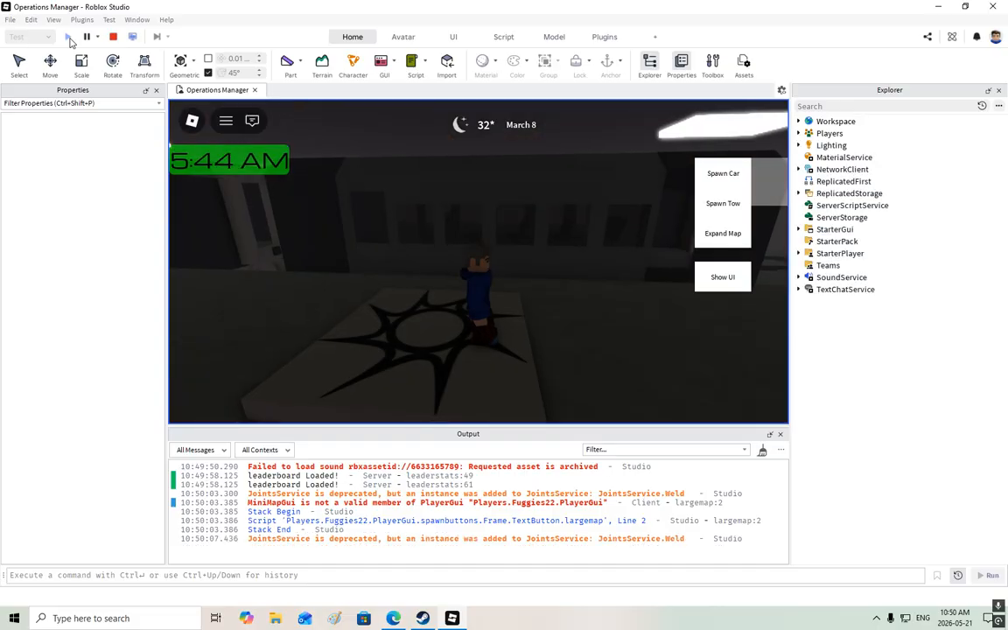
pyautogui.press('w')
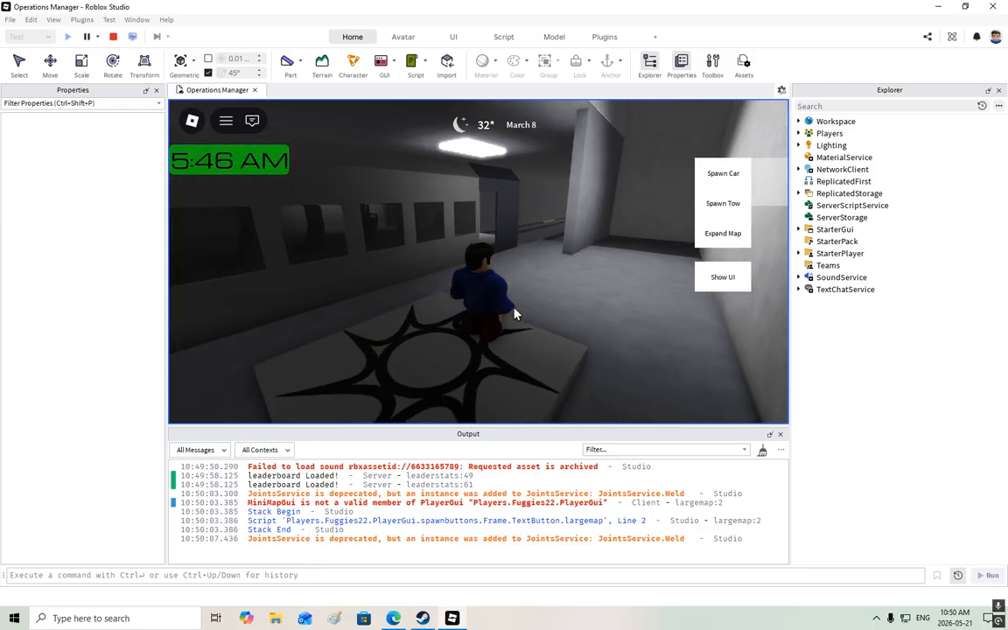
pyautogui.press('d')
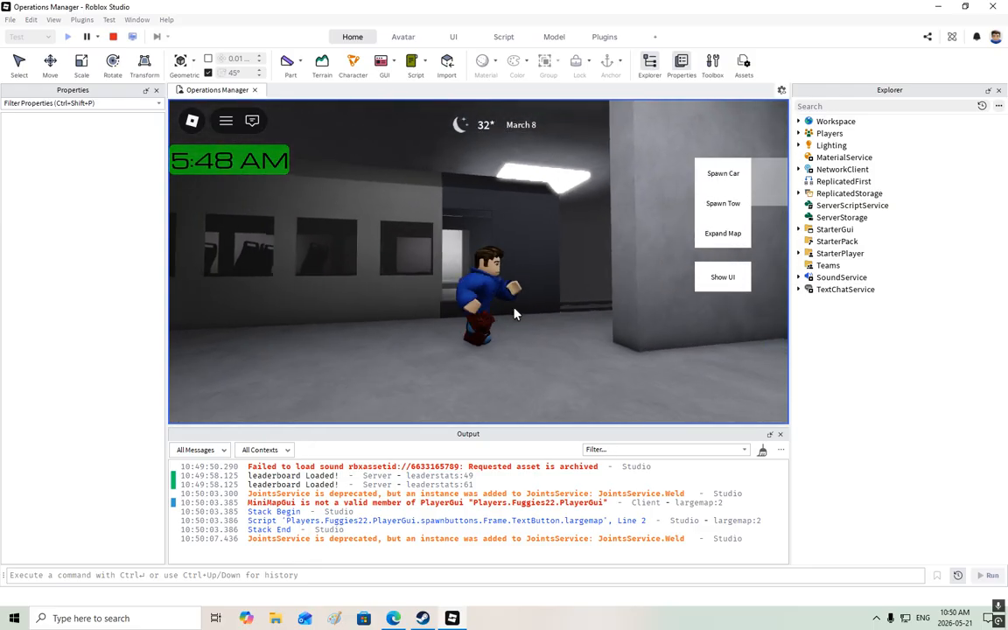
pyautogui.press('w')
pyautogui.press('w')
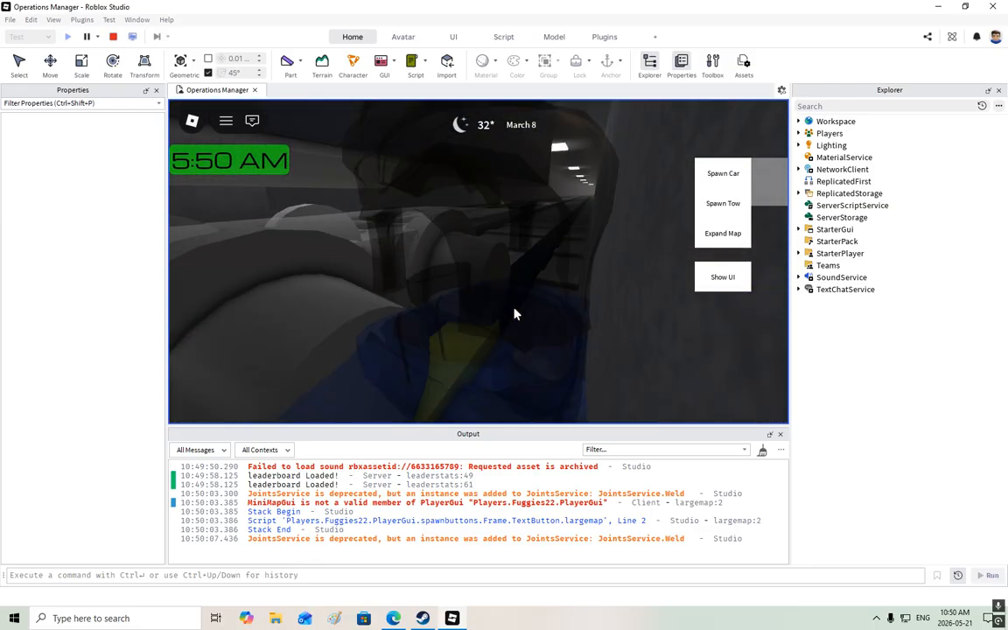
pyautogui.press('w')
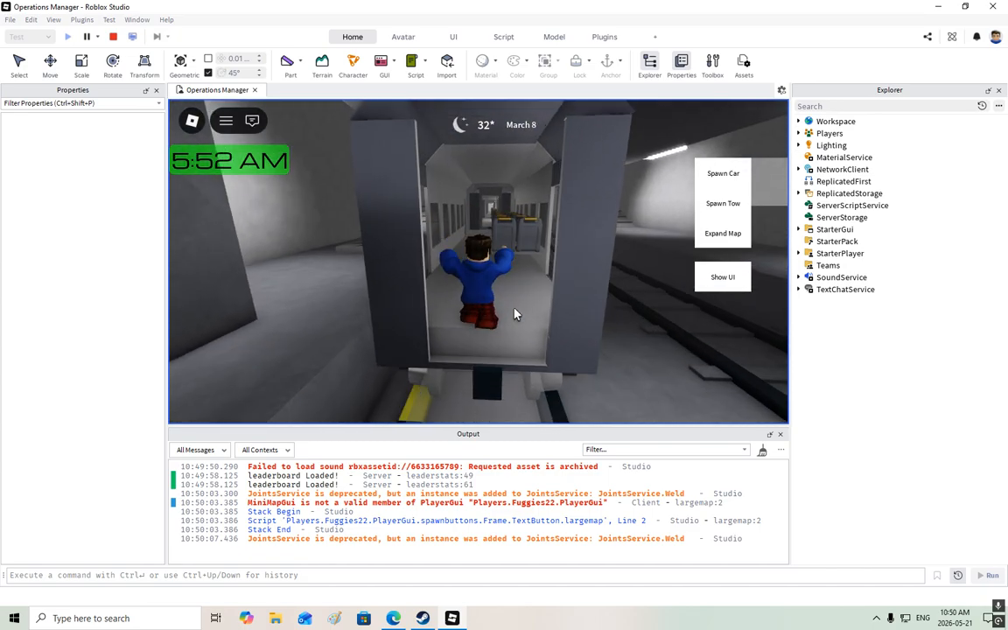
pyautogui.moveTo(461, 316); pyautogui.dragTo(432, 273, button='right')
pyautogui.press('w')
# Ride the subway train and examine its movement through the tunnel and stations from outside and inside the car
pyautogui.scroll(-8, 479, 322)
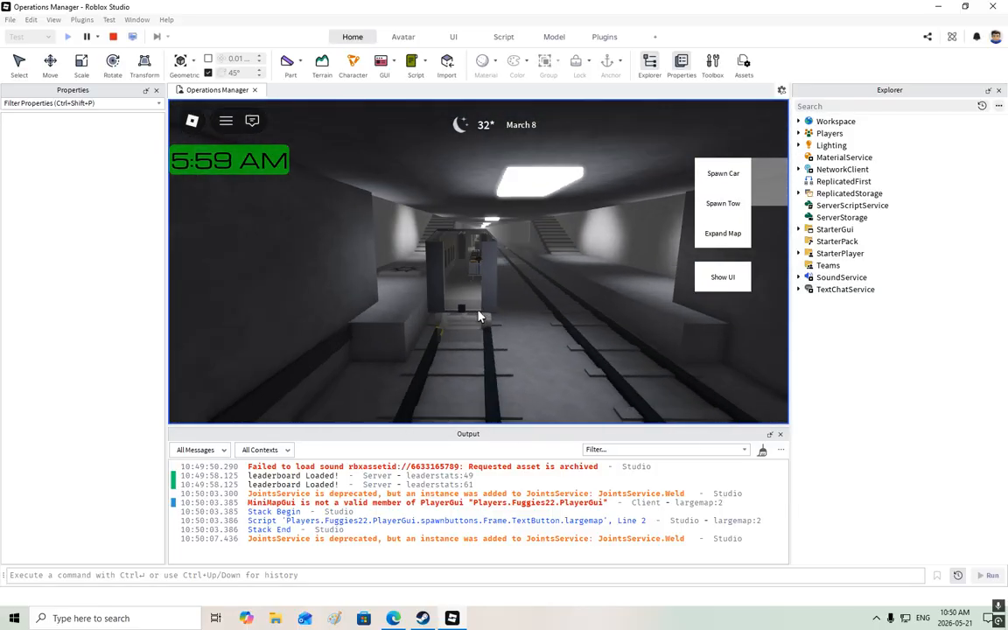
pyautogui.scroll(2, 478, 316)
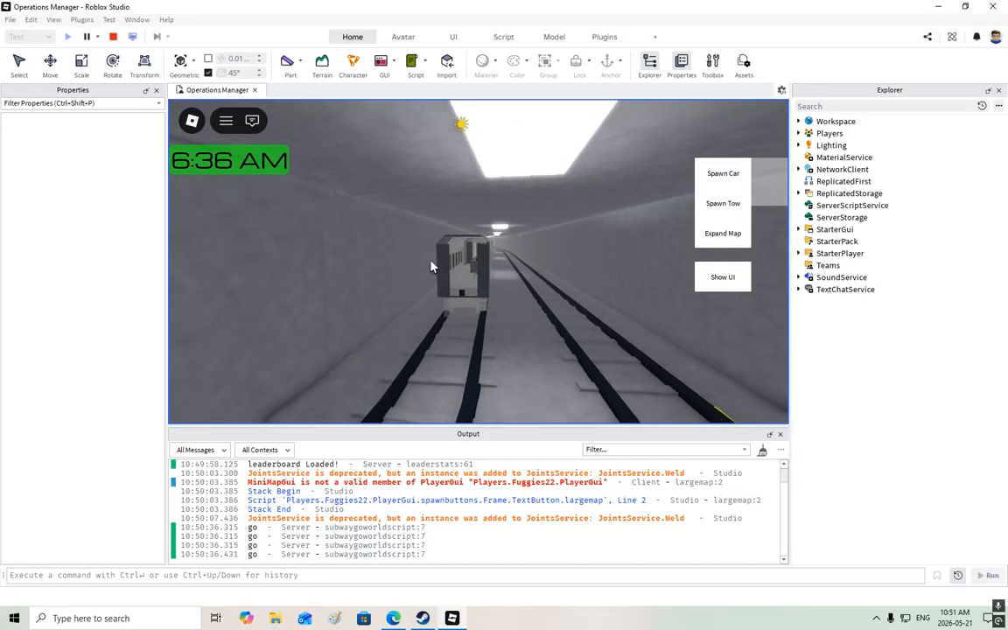
pyautogui.moveTo(463, 319); pyautogui.dragTo(477, 304, button='right')
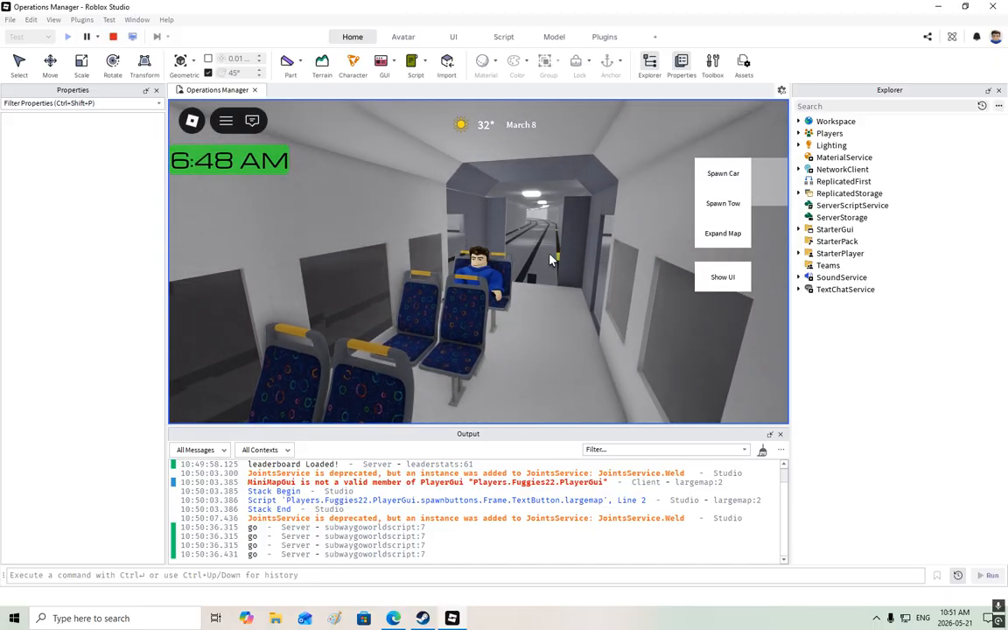
pyautogui.scroll(3, 551, 259)
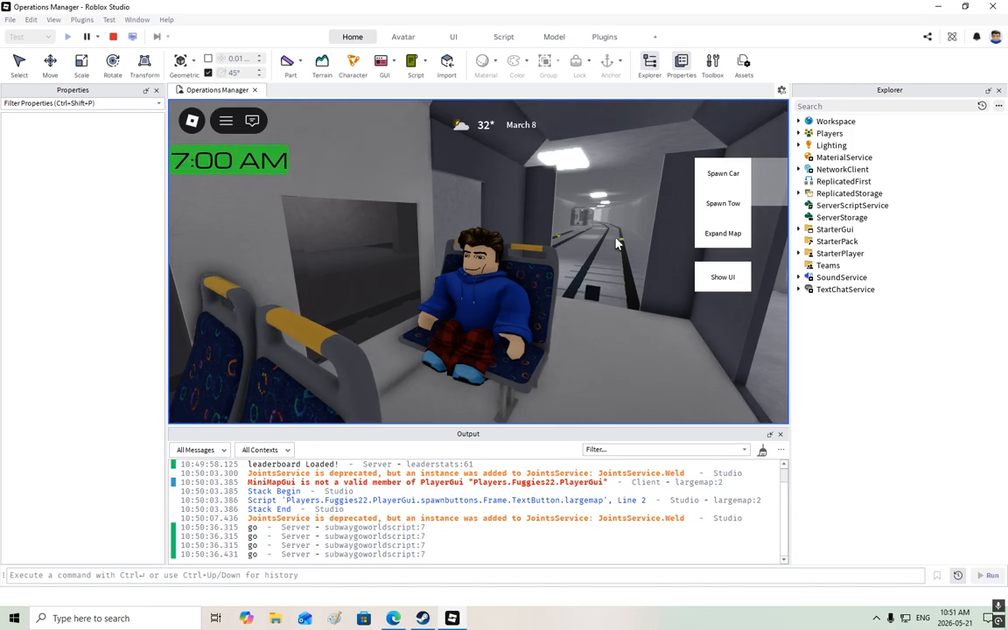
pyautogui.moveTo(616, 244); pyautogui.dragTo(616, 244, button='right')
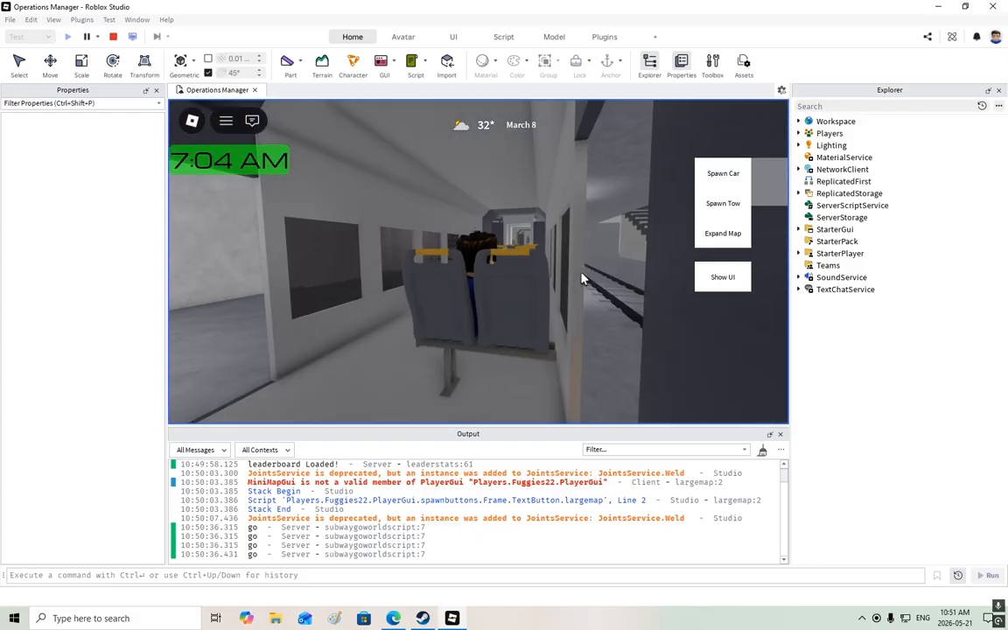
pyautogui.scroll(-4, 582, 277)
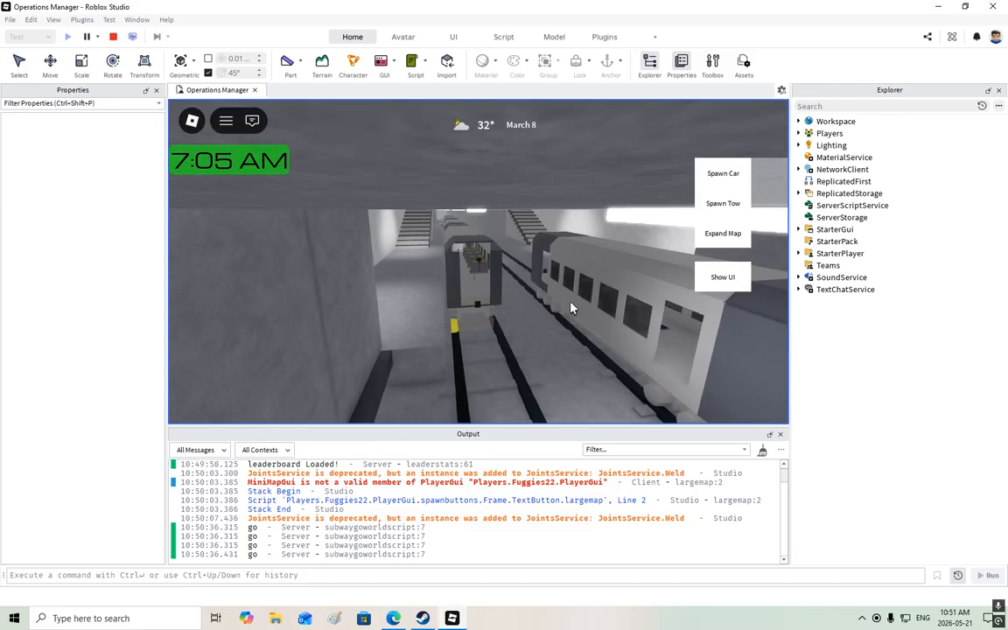
pyautogui.scroll(-3, 570, 308)
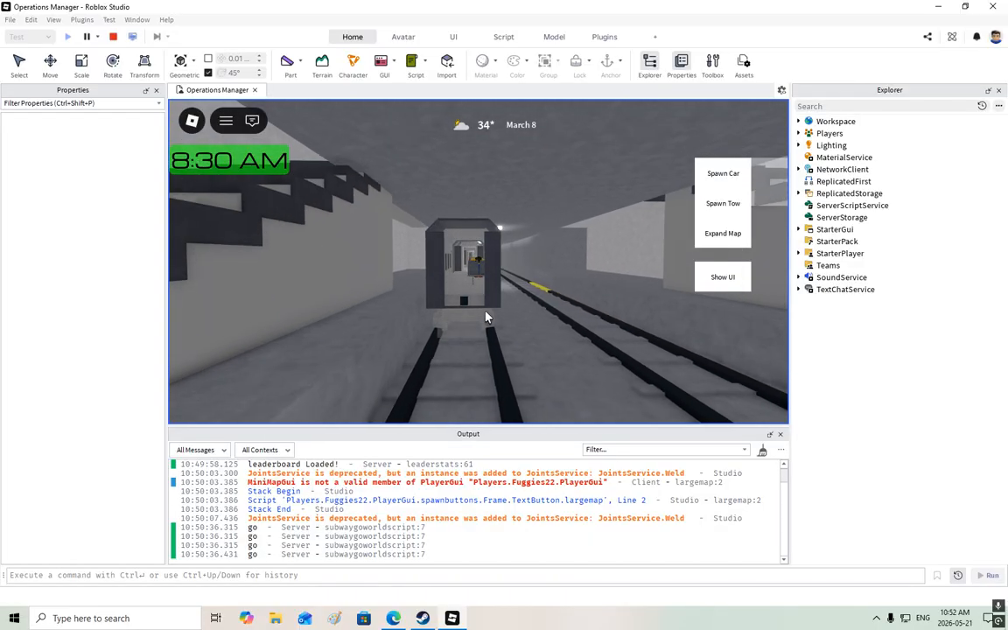
pyautogui.scroll(5, 486, 315)
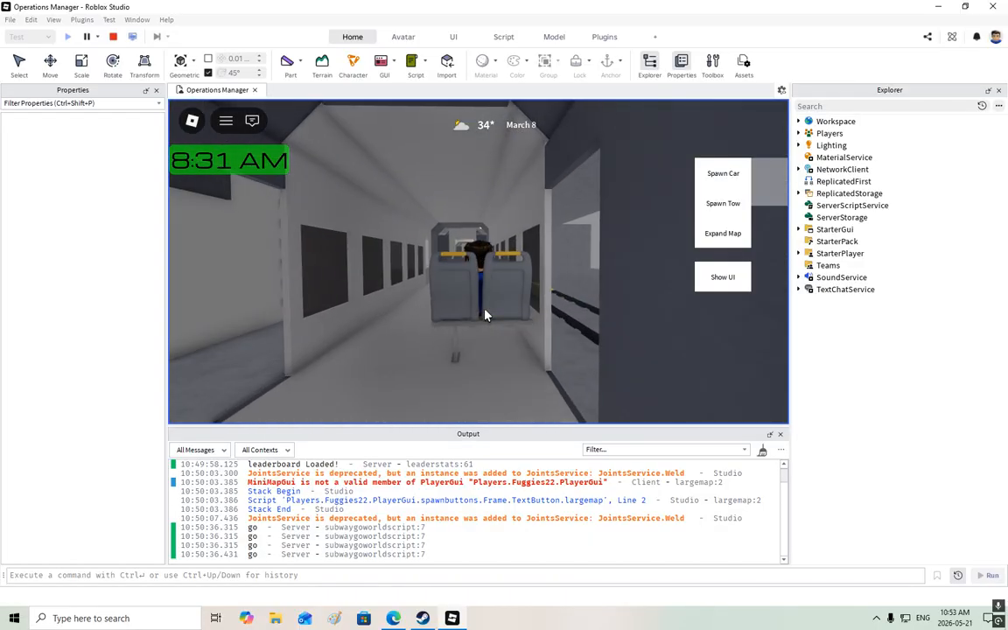
pyautogui.scroll(5, 486, 315)
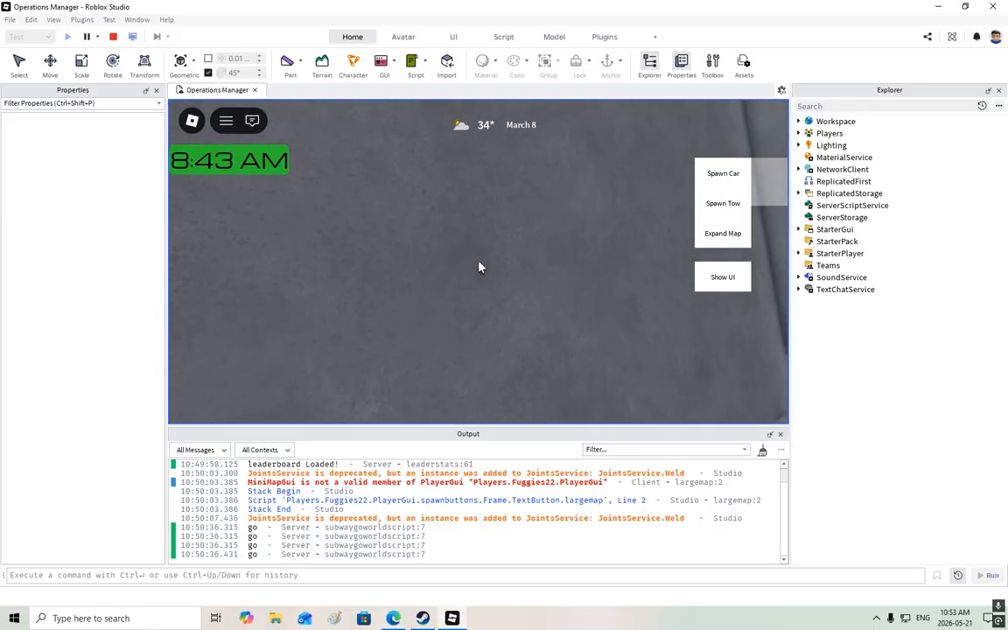
# Walk the character along the subway tracks through the tunnel toward the next station
pyautogui.scroll(-1, 479, 262)
pyautogui.scroll(-5, 481, 281)
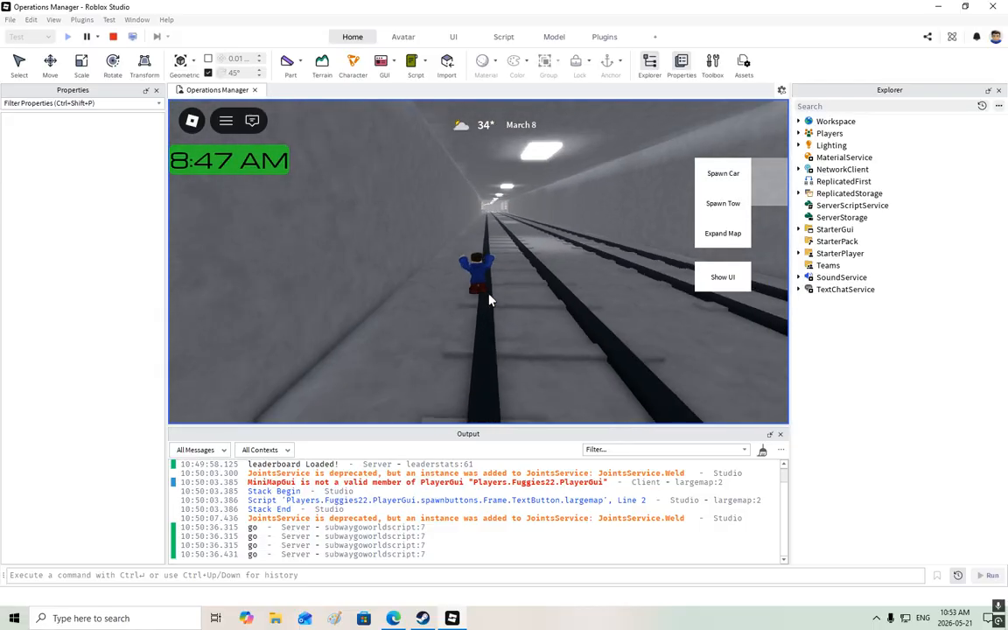
pyautogui.moveTo(487, 258); pyautogui.dragTo(493, 265, button='right')
pyautogui.scroll(1, 495, 267)
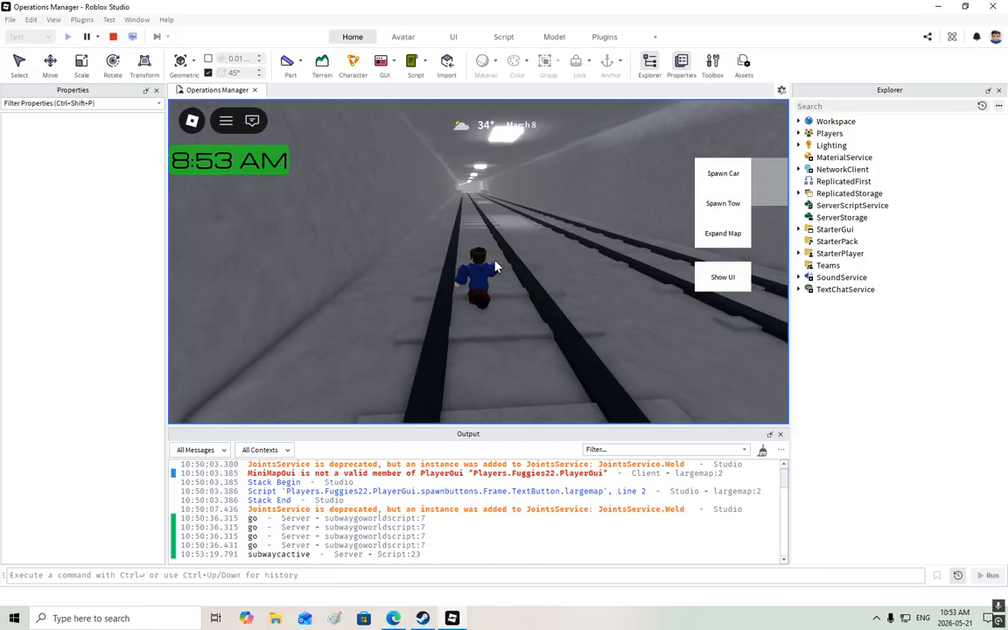
pyautogui.moveTo(495, 267); pyautogui.dragTo(553, 278, button='right')
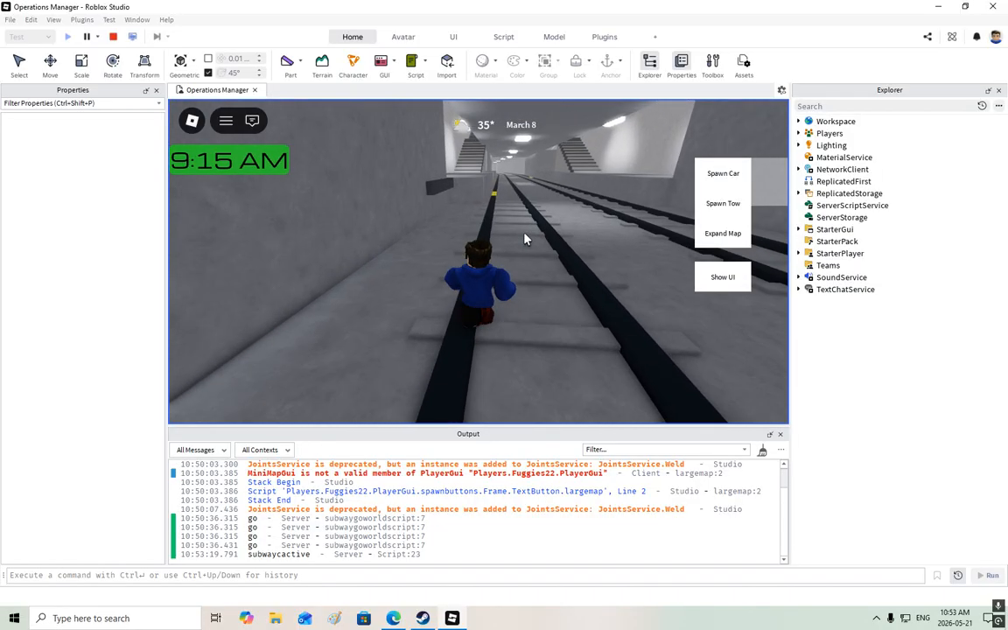
# Get the character up onto the station platform and explore the dark-floored passage above the tracks
pyautogui.press('a')
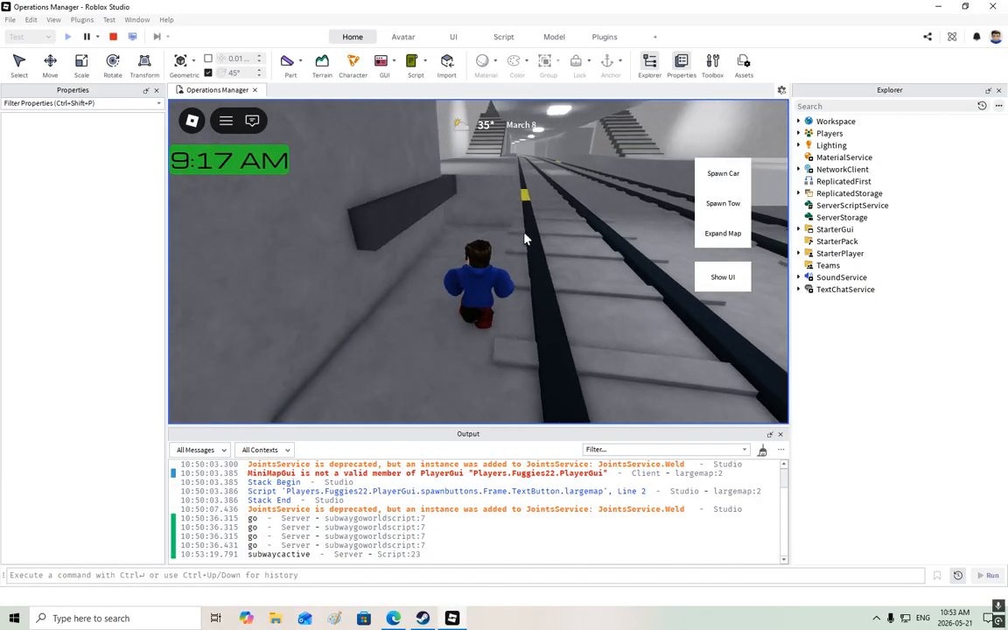
pyautogui.press('space')
pyautogui.moveTo(525, 239); pyautogui.dragTo(525, 239, button='right')
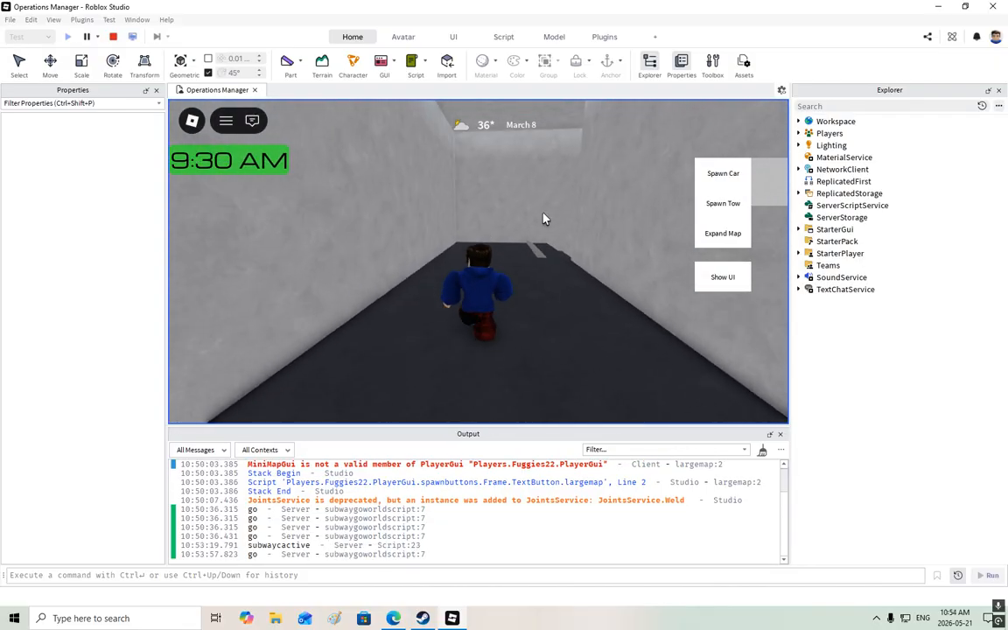
pyautogui.moveTo(500, 189); pyautogui.dragTo(525, 177, button='right')
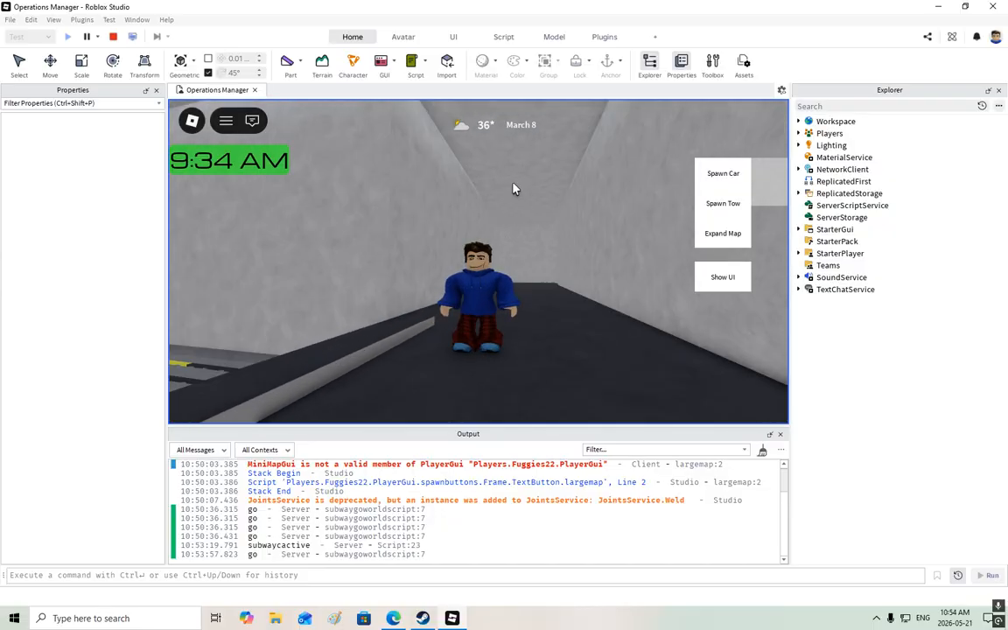
pyautogui.moveTo(551, 275); pyautogui.dragTo(551, 275, button='right')
pyautogui.press('w')
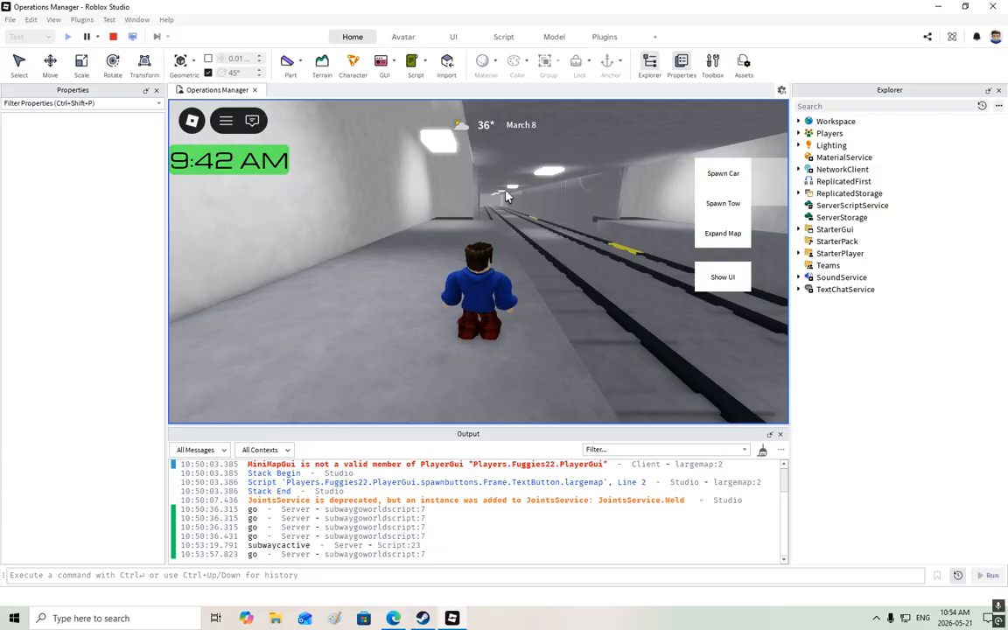
# Walk the character along the platform and climb the station stairs toward the exit corridor
pyautogui.moveTo(470, 197); pyautogui.dragTo(471, 197, button='right')
pyautogui.press('w')
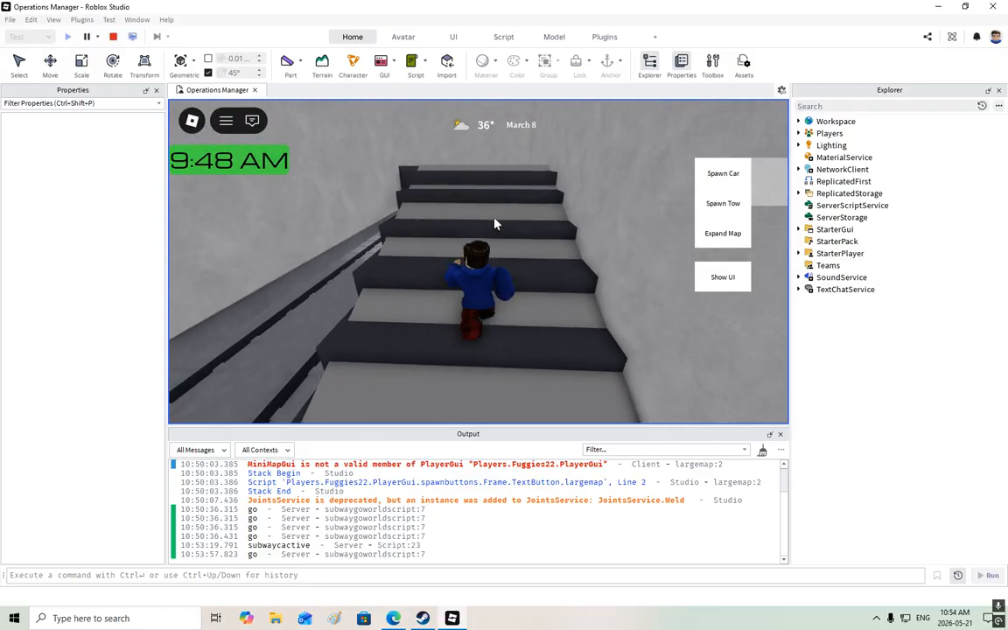
pyautogui.moveTo(496, 225); pyautogui.dragTo(503, 242, button='right')
pyautogui.press('w')
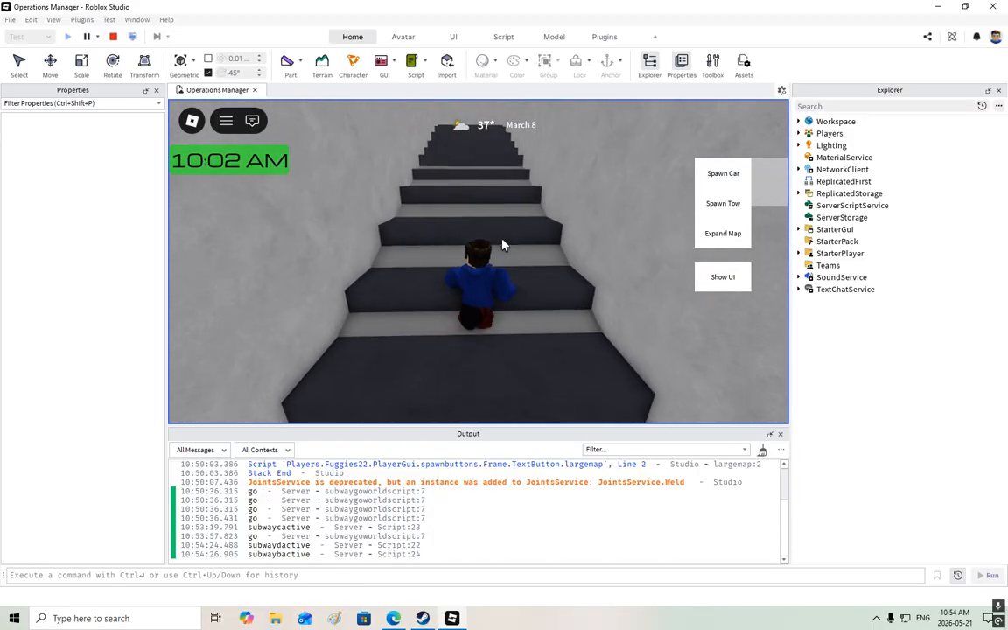
pyautogui.press('w')
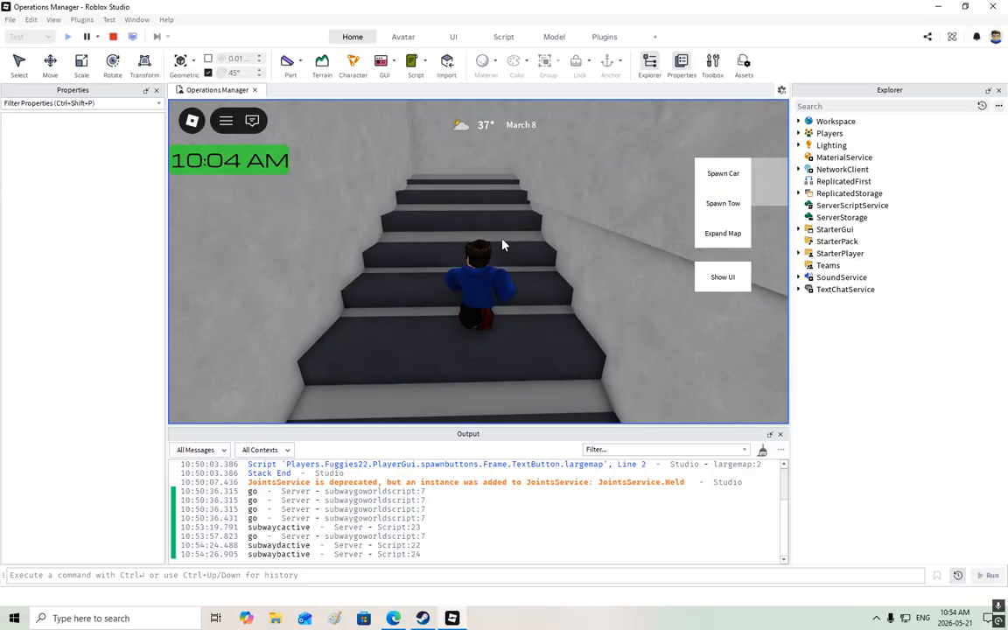
# Walk the character up the station stairs and along the grey corridor to the next staircase
pyautogui.moveTo(502, 241); pyautogui.dragTo(502, 241, button='right')
pyautogui.press('w')
pyautogui.press('w')
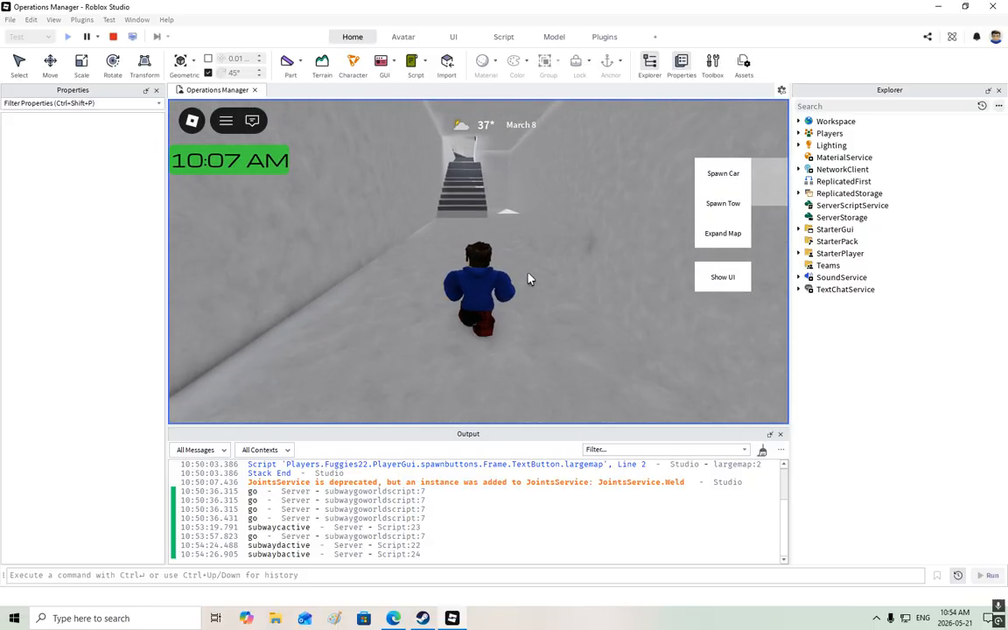
pyautogui.press('w')
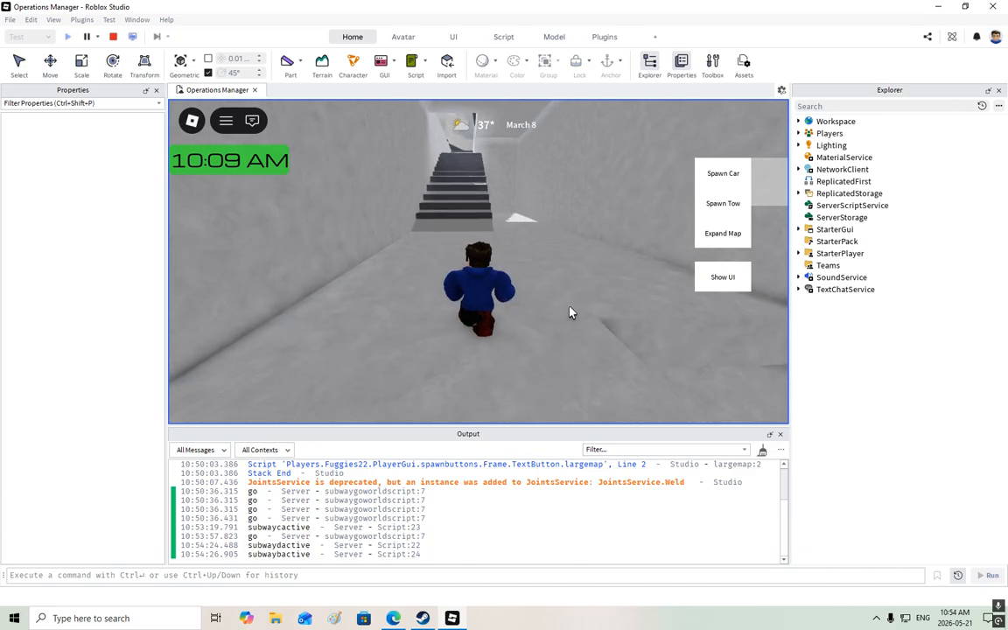
pyautogui.press('w')
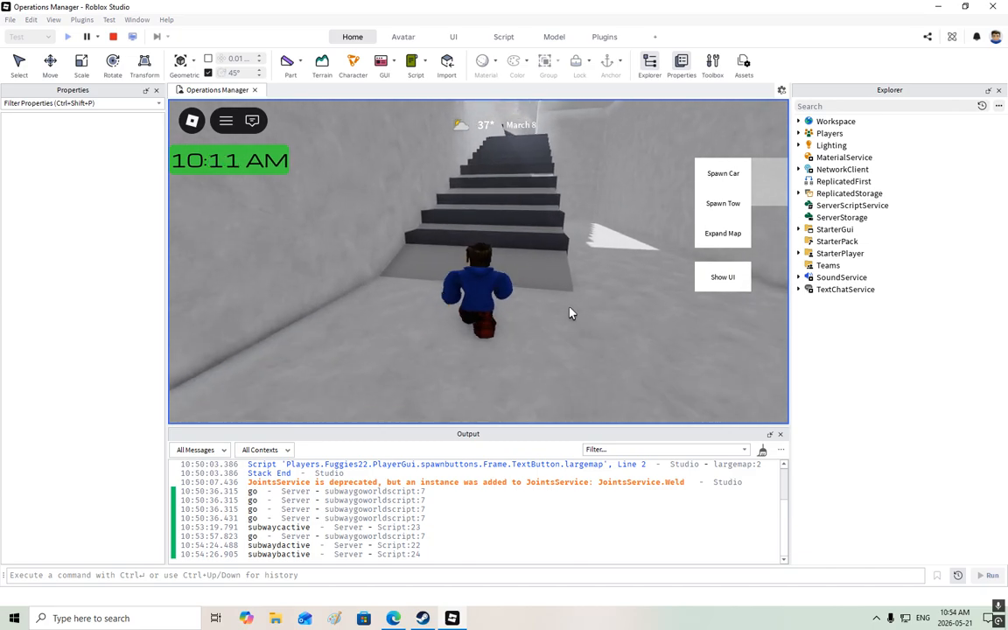
# Climb the exit staircase with the character up to street level beside the road
pyautogui.press('w')
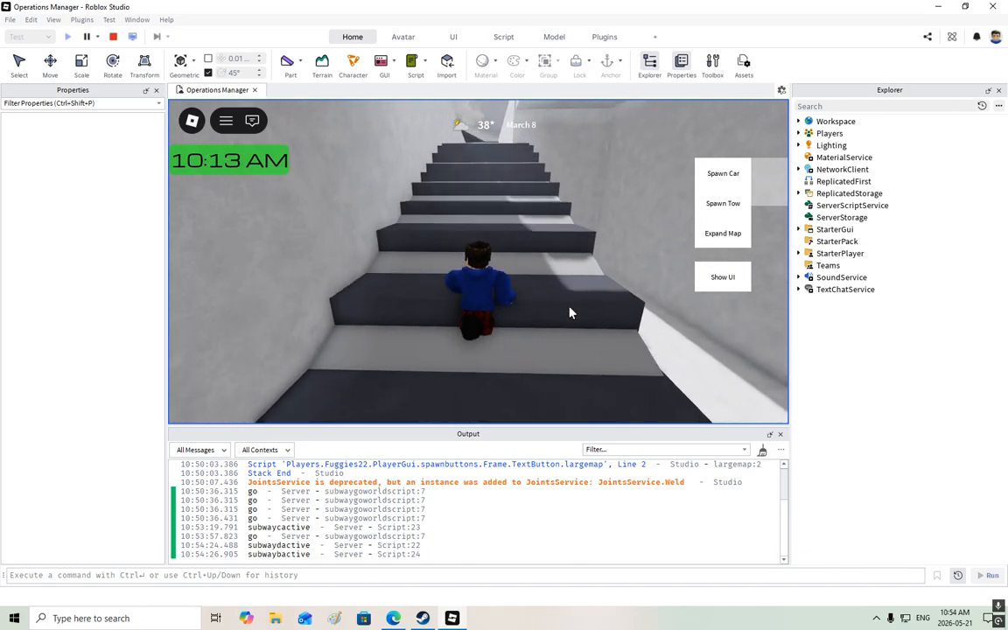
pyautogui.press('w')
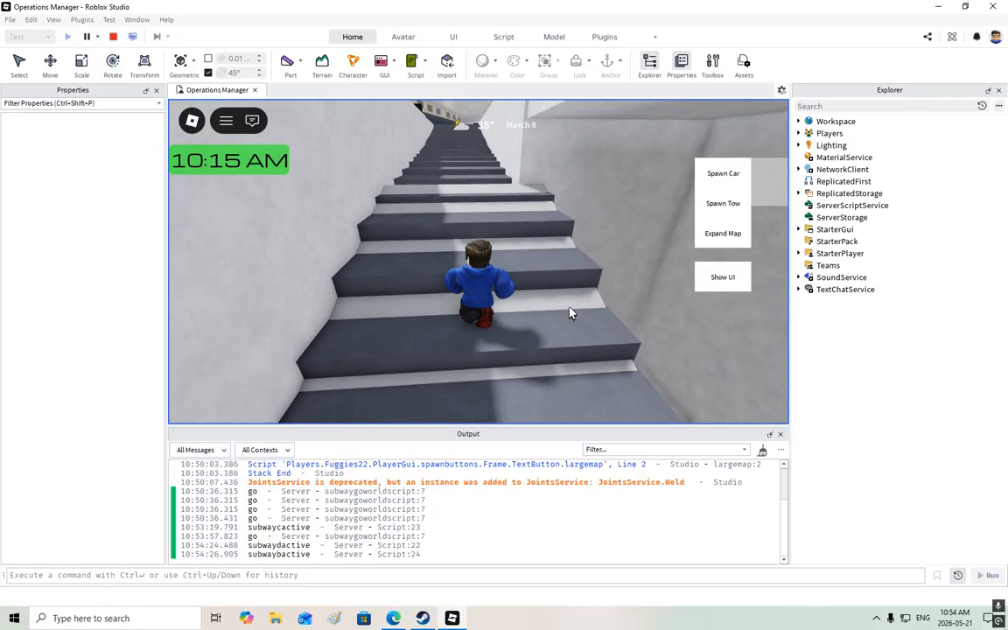
pyautogui.press('w')
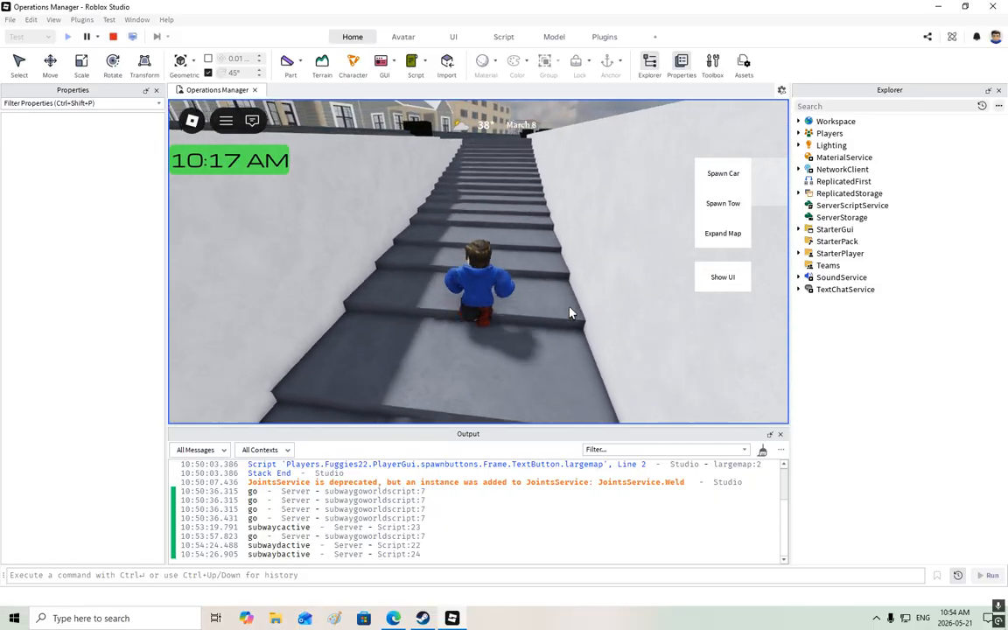
pyautogui.press('w')
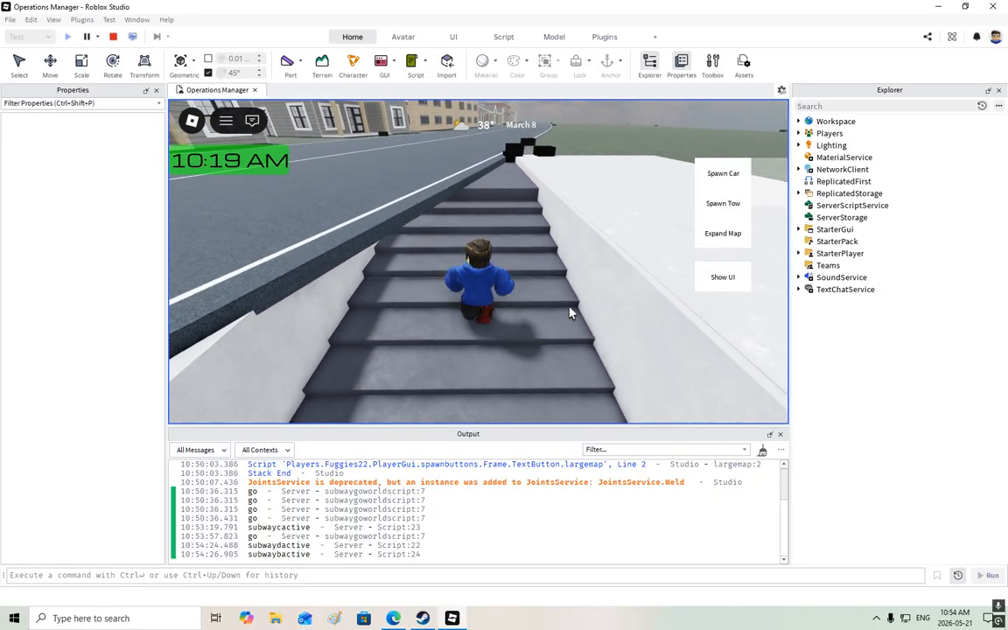
pyautogui.moveTo(568, 312); pyautogui.dragTo(568, 313, button='right')
pyautogui.press('w')
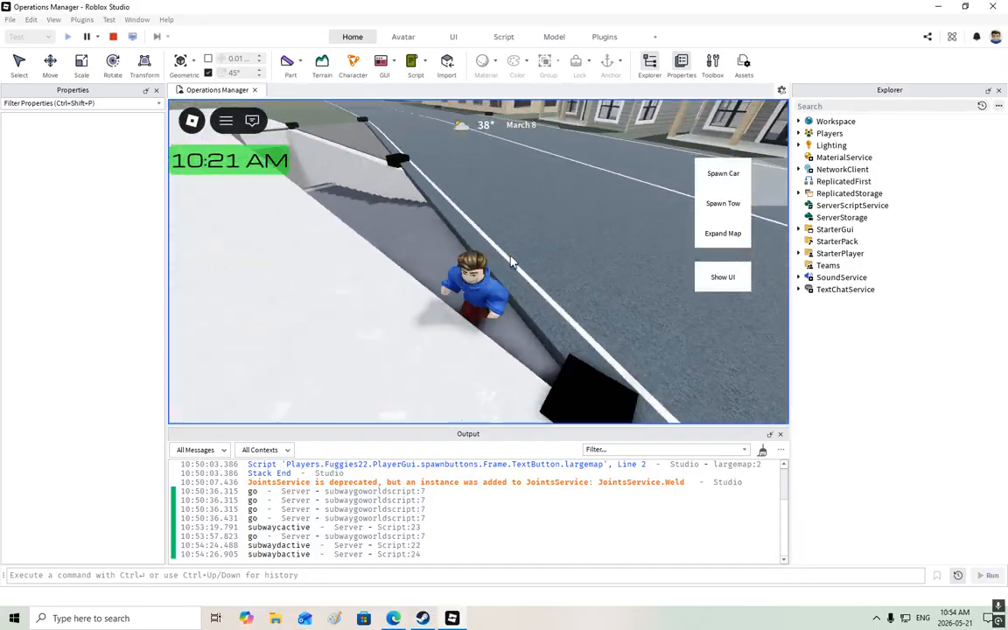
# Inspect the subway entrance beside the road from above and stop the playtest
pyautogui.moveTo(466, 197); pyautogui.dragTo(440, 186, button='right')
pyautogui.scroll(-6, 481, 196)
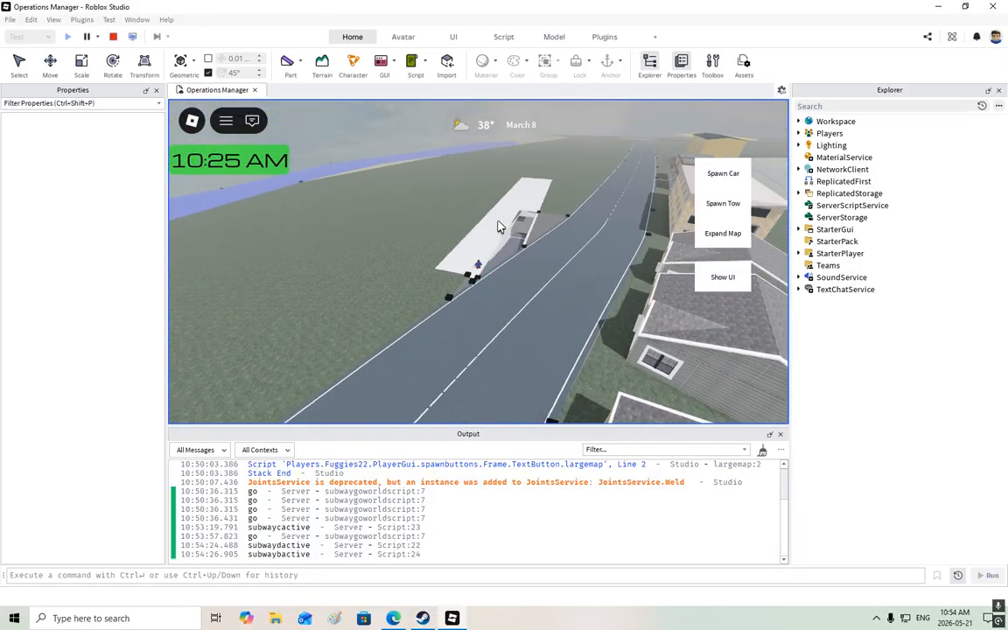
pyautogui.scroll(10, 499, 226)
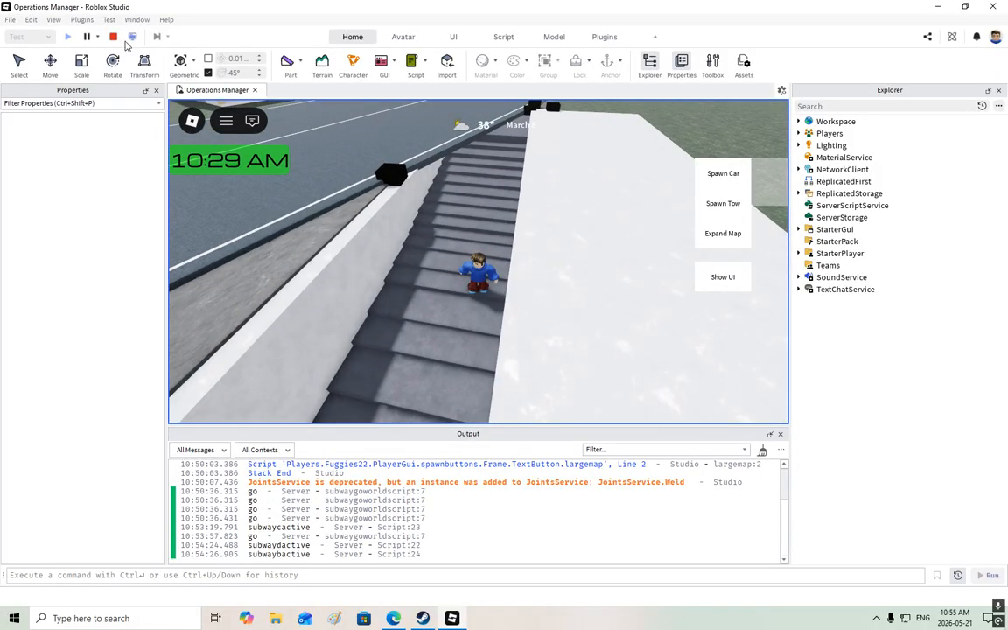
pyautogui.click(473, 179)
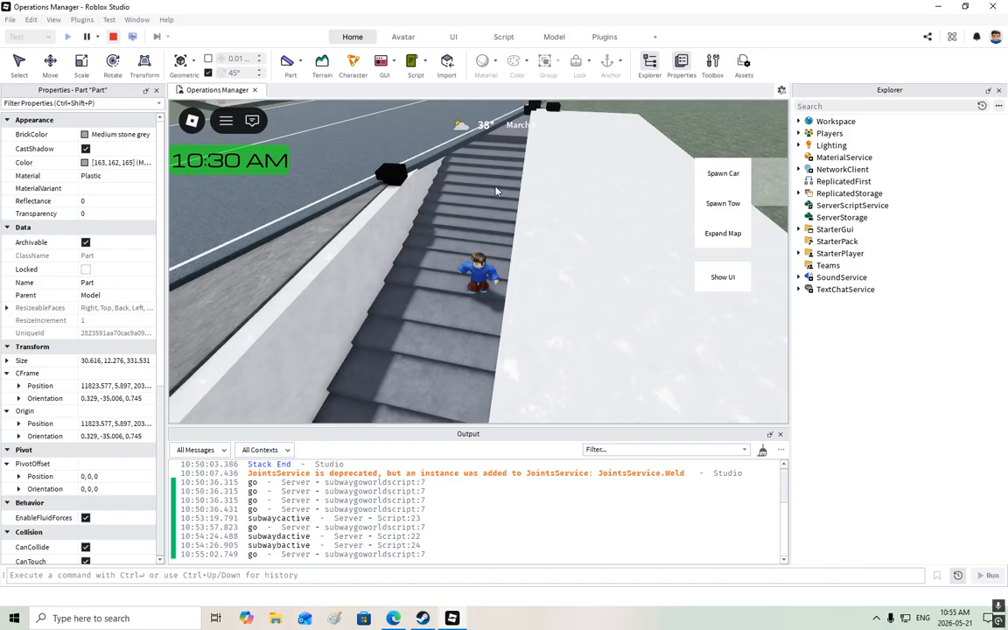
pyautogui.hotkey('shift', 'F5')
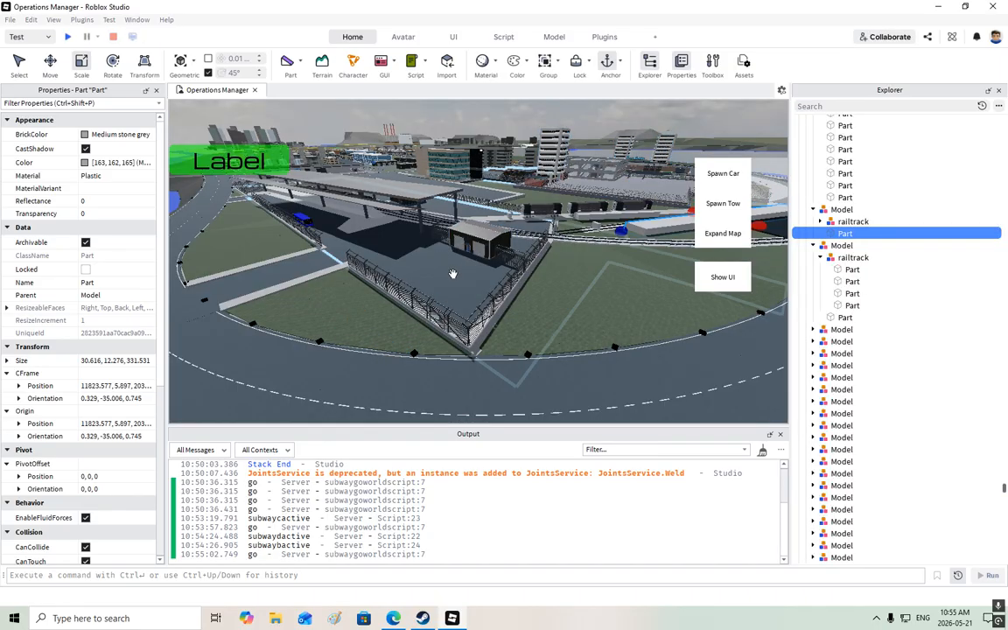
# Survey the city and its waterfront from above in the editor
pyautogui.moveTo(452, 274); pyautogui.dragTo(454, 279, button='right')
pyautogui.press('w')
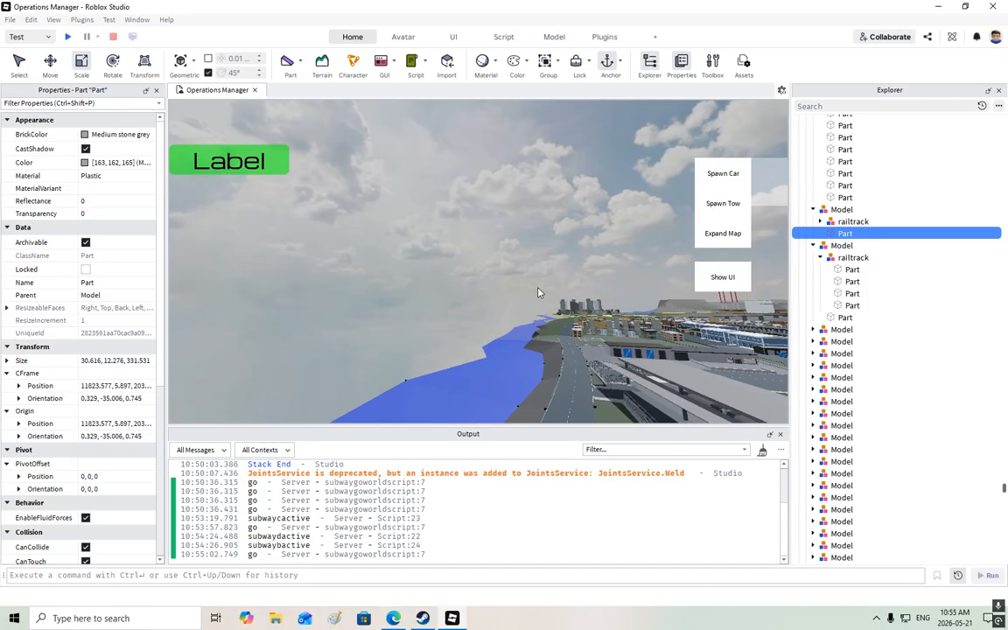
pyautogui.press('w')
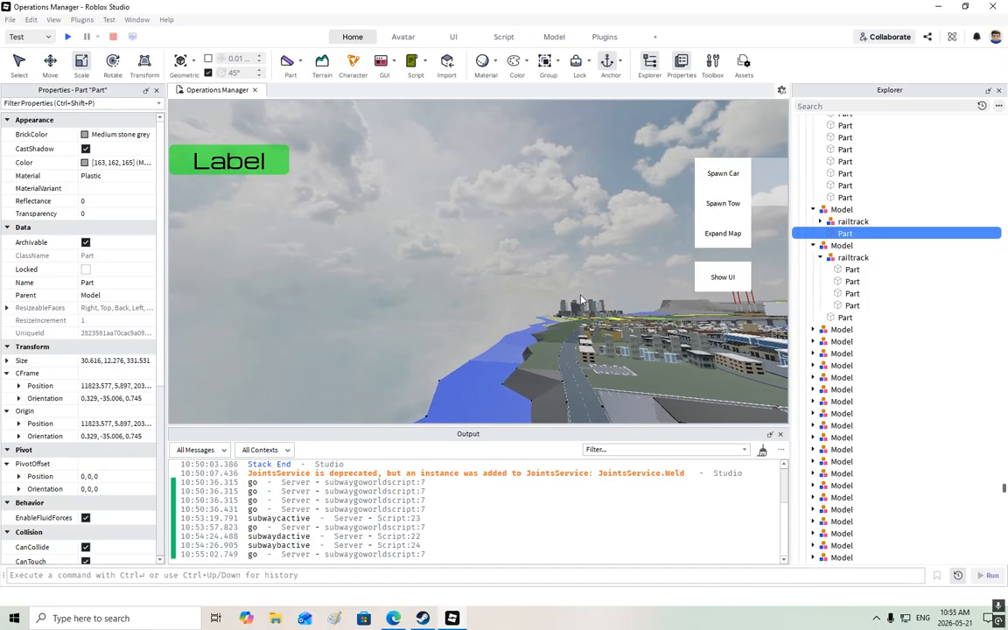
pyautogui.press('w')
pyautogui.press('w')
pyautogui.press('w')
pyautogui.moveTo(581, 300); pyautogui.dragTo(590, 299, button='right')
pyautogui.press('w')
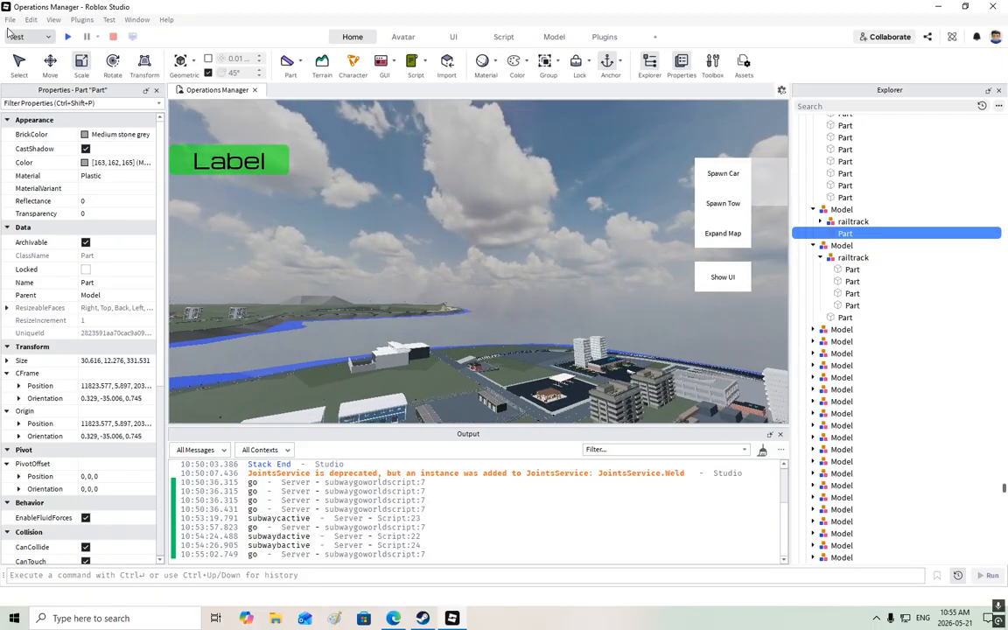
# Save the Operations Manager changes to Roblox
pyautogui.click(9, 19)
pyautogui.click(41, 194)
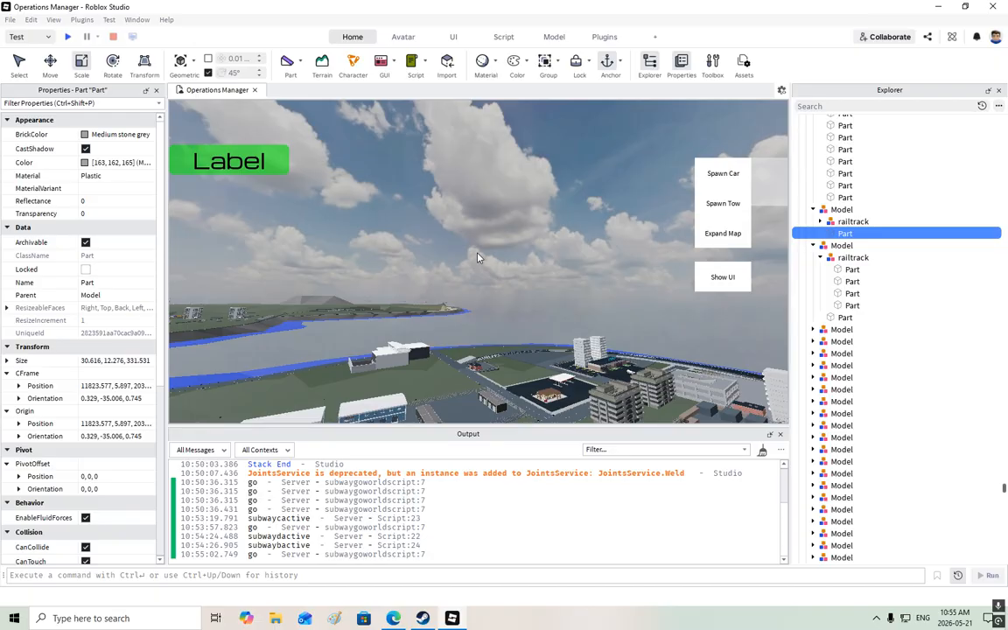
pyautogui.hotkey('ctrl', 's')
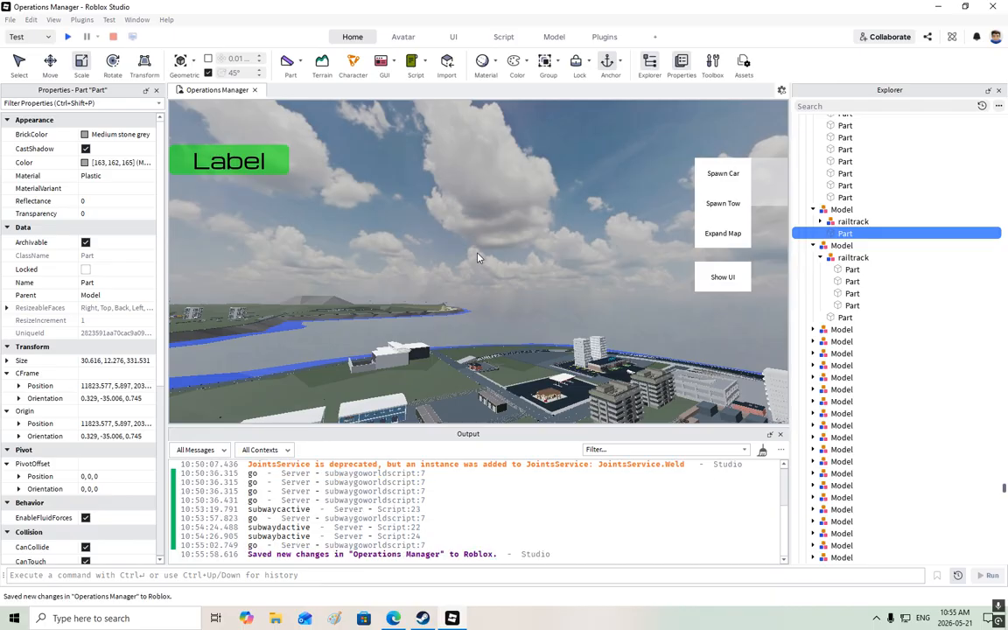
# Examine the far coastline from above, following the shore to the grey terrain at the map's outer edge
pyautogui.press('w')
pyautogui.press('w')
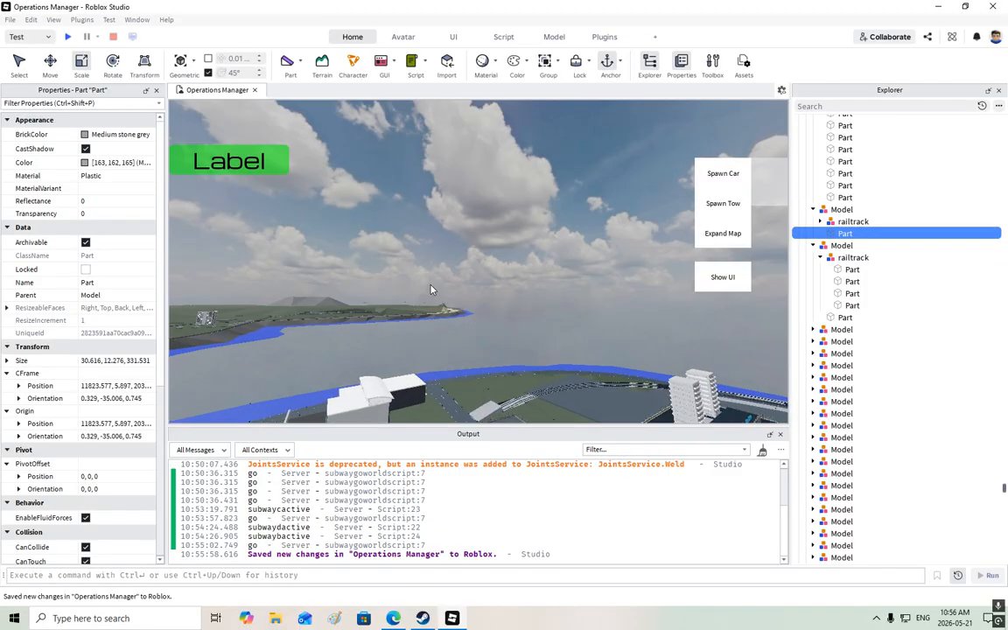
pyautogui.press('w')
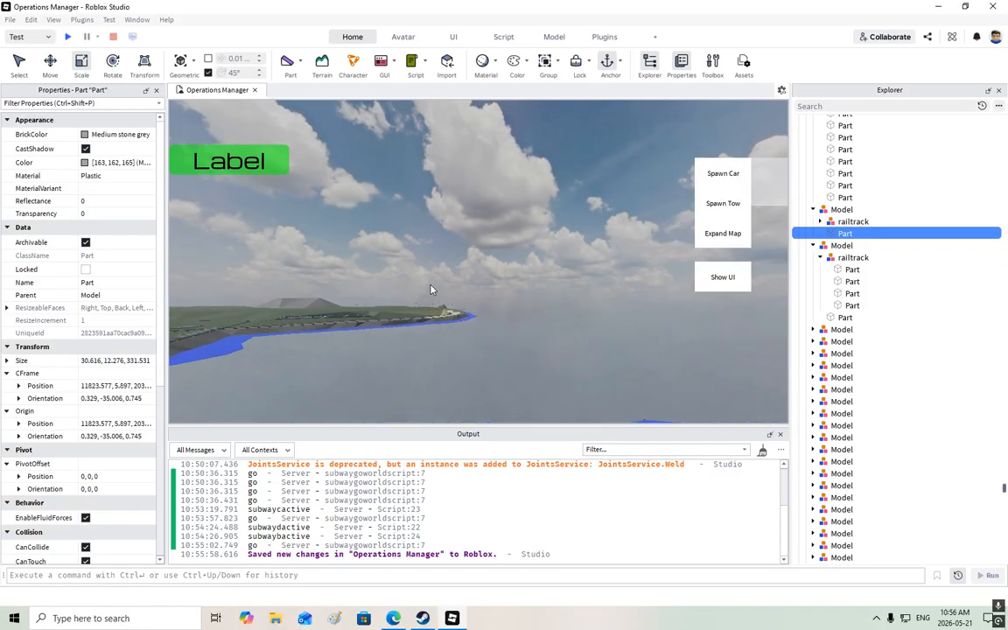
pyautogui.press('w')
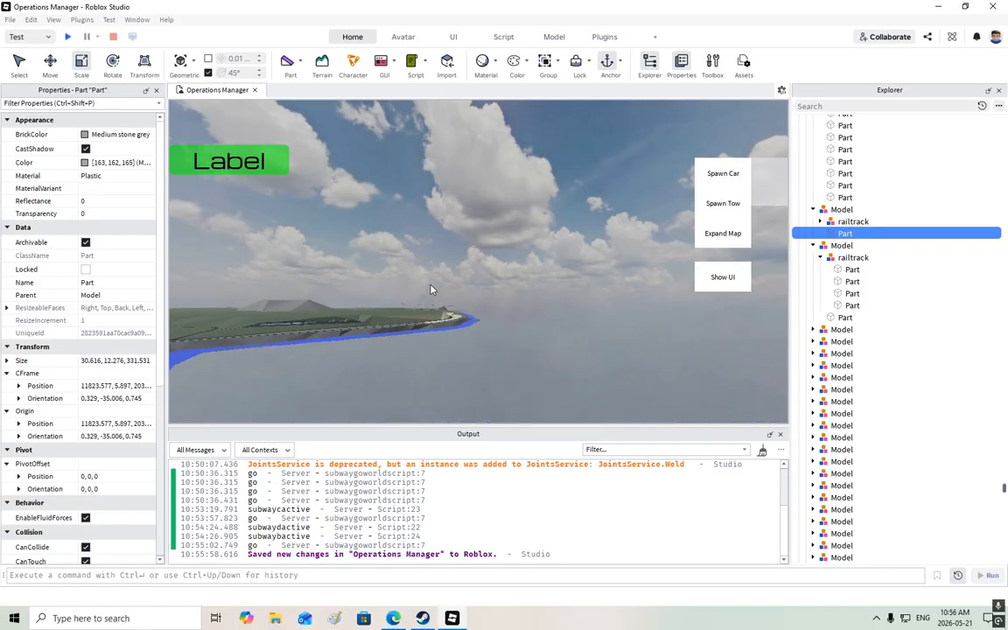
pyautogui.press('w')
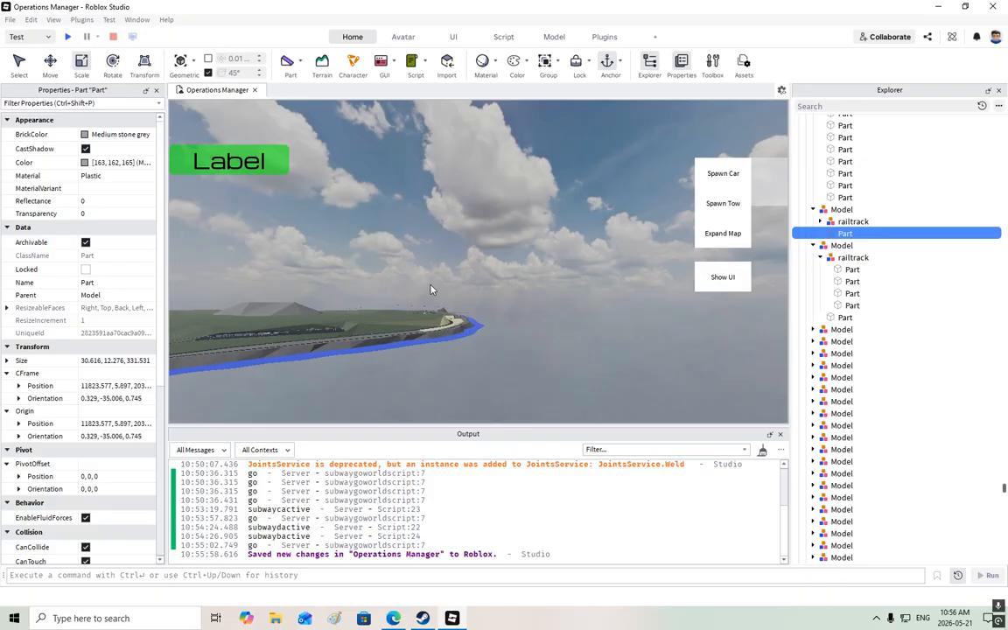
pyautogui.press('w')
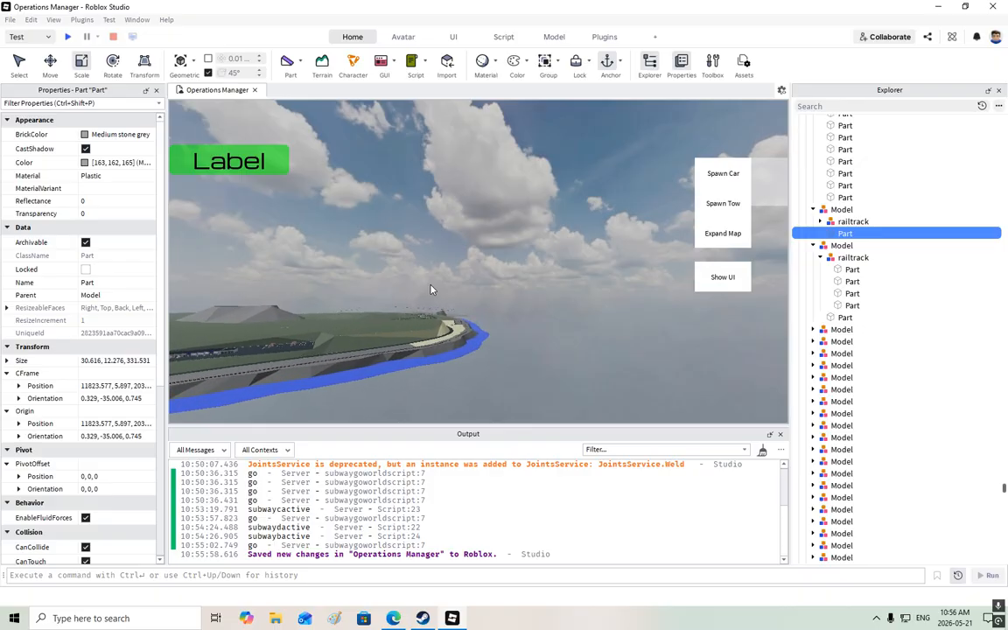
pyautogui.press('w')
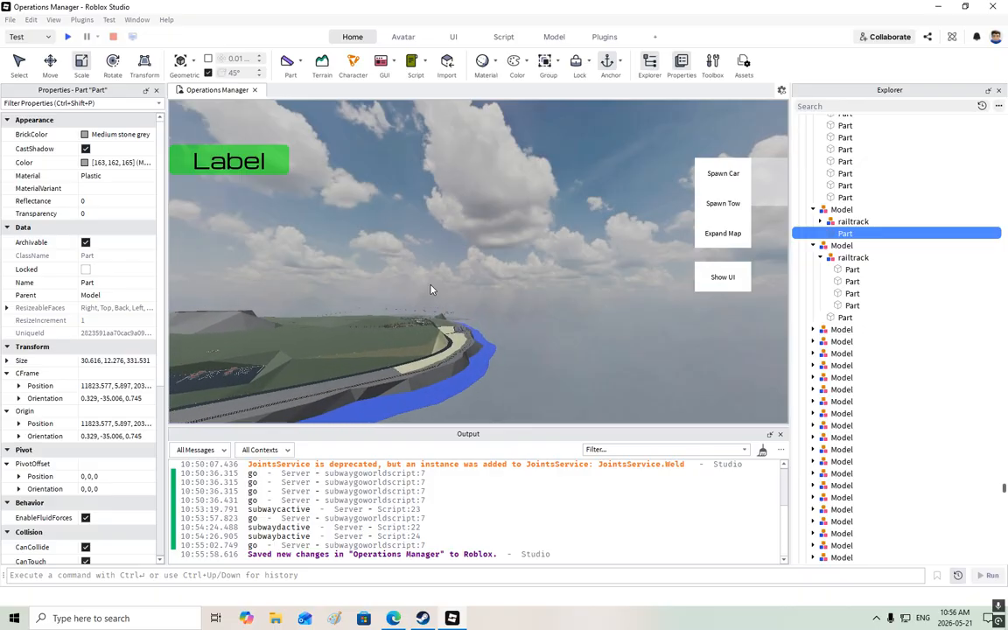
pyautogui.press('w')
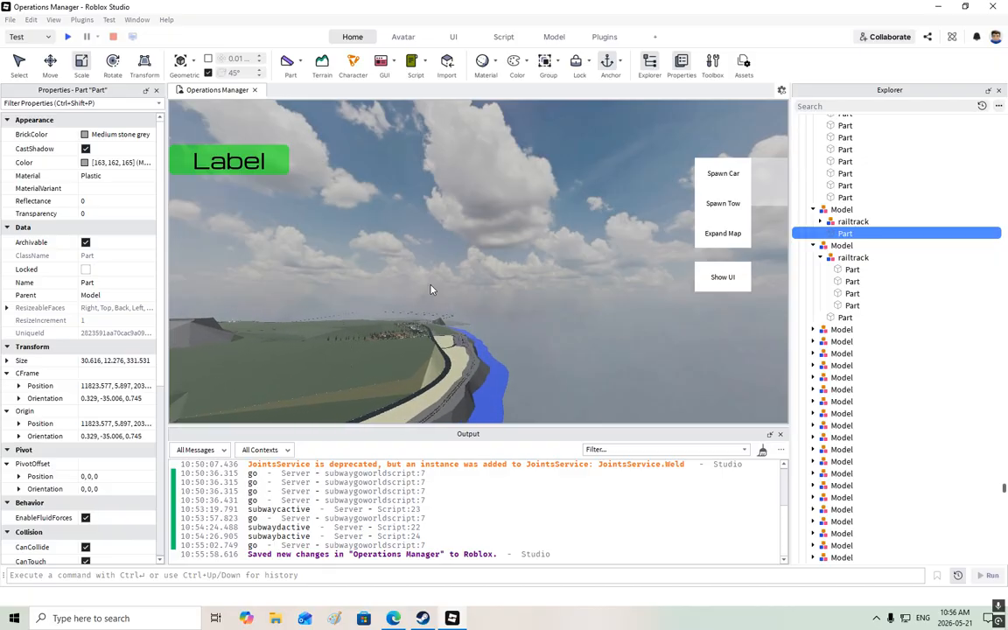
pyautogui.press('w')
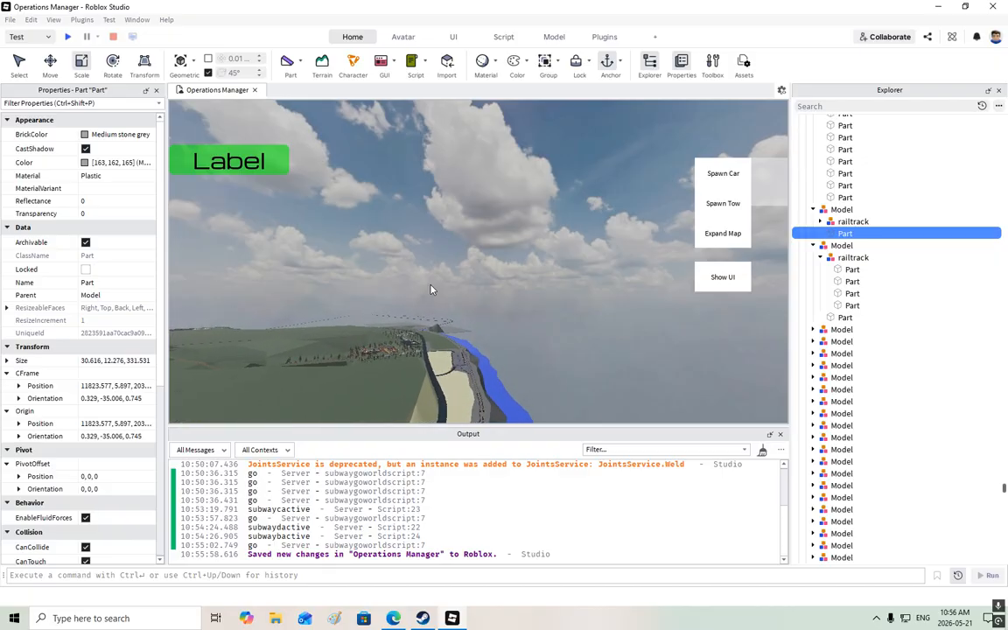
pyautogui.press('w')
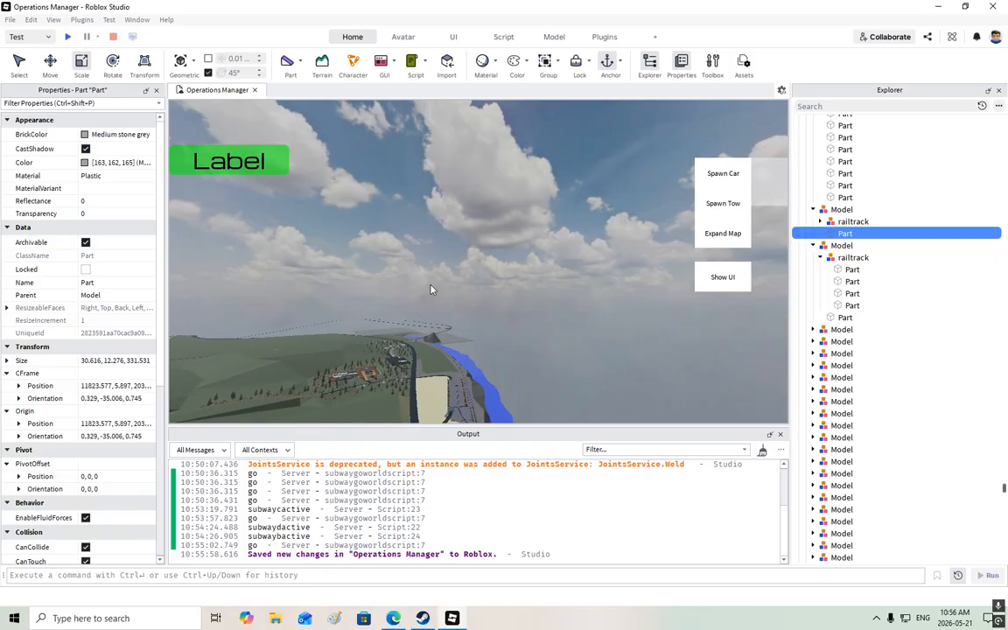
pyautogui.press('w')
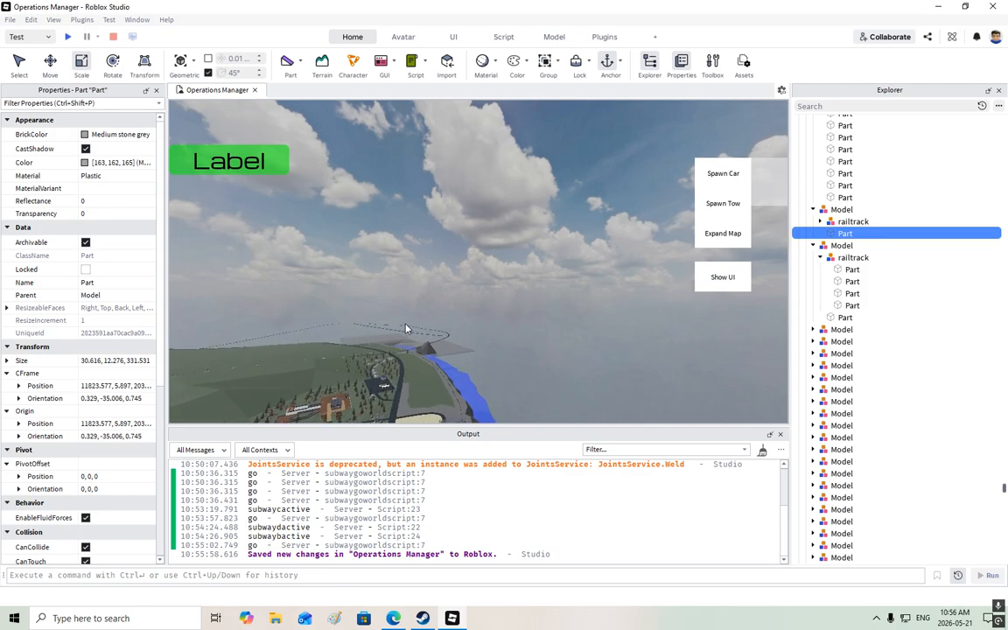
pyautogui.press('w')
pyautogui.moveTo(405, 329); pyautogui.dragTo(409, 334, button='right')
pyautogui.press('w')
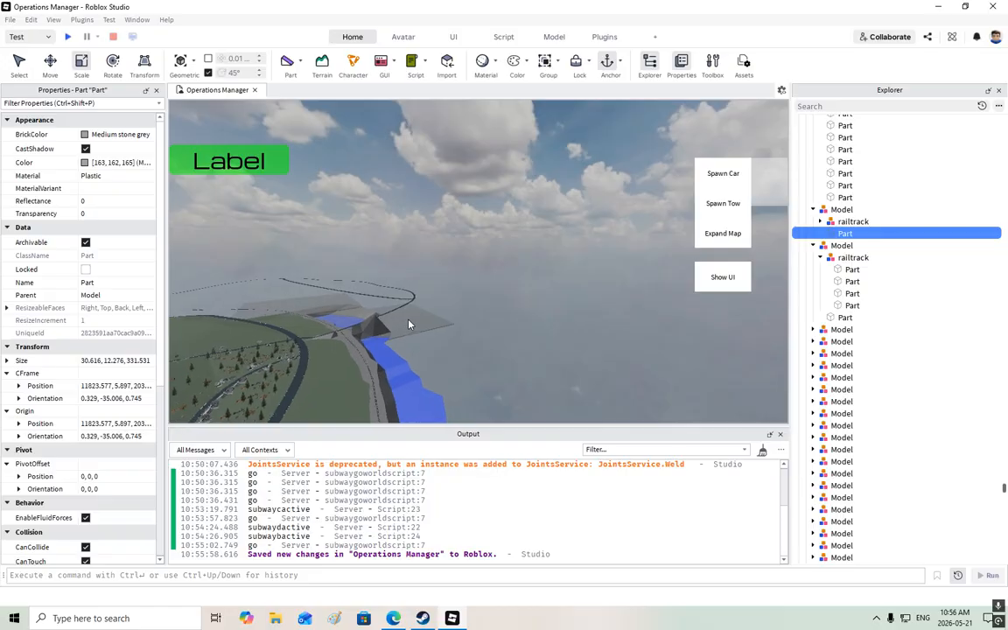
pyautogui.moveTo(409, 320); pyautogui.dragTo(406, 325, button='right')
pyautogui.press('w')
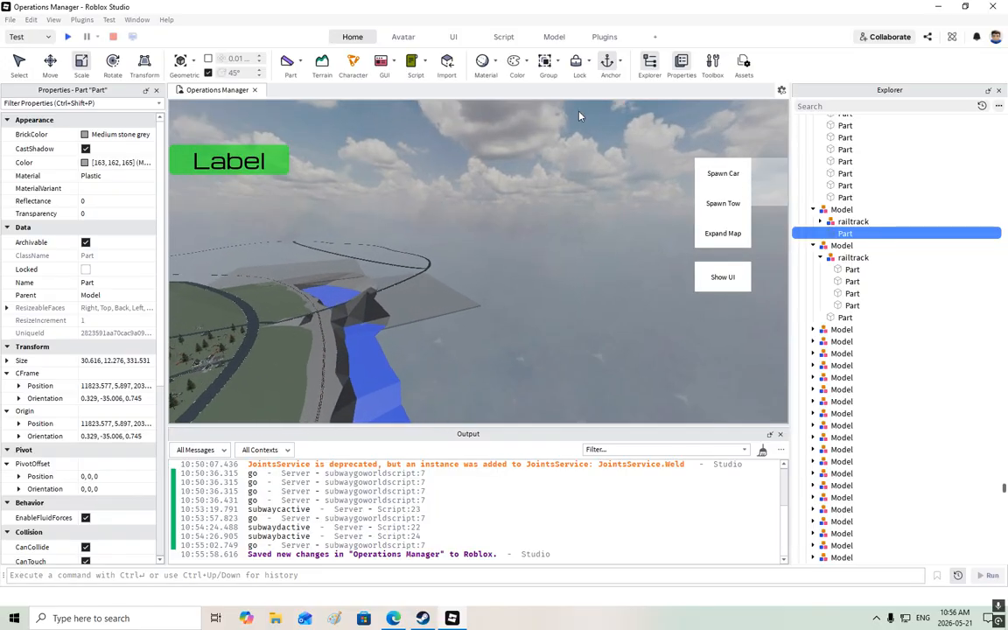
# Open Atrazine's Terrain Tools V2 and bring up its Terrain options at the grey peaks beside the outer road
pyautogui.click(604, 36)
pyautogui.click(15, 65)
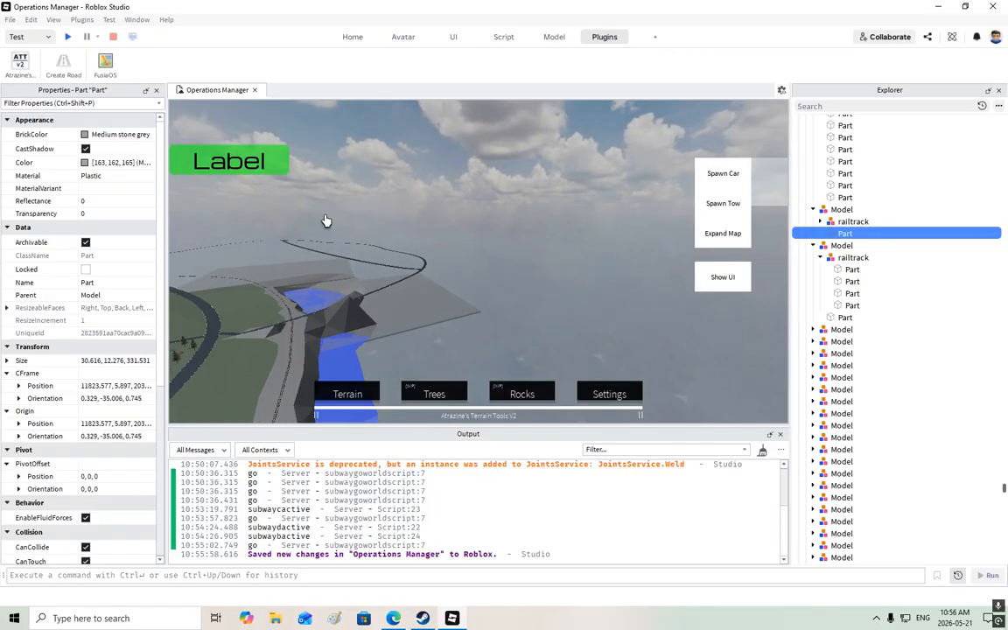
pyautogui.press('w')
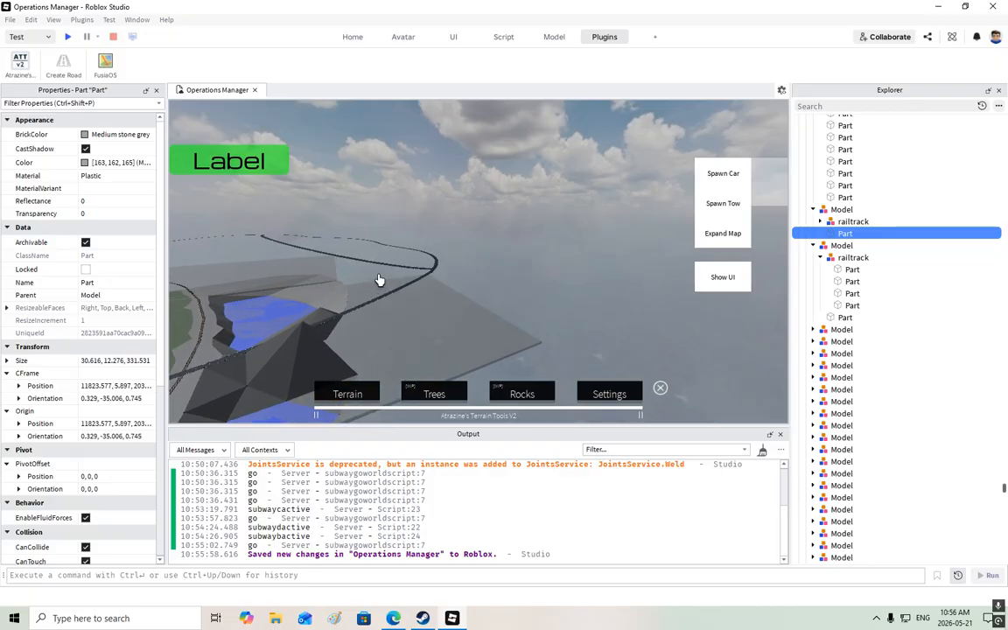
pyautogui.moveTo(477, 325); pyautogui.dragTo(450, 309, button='right')
pyautogui.press('w')
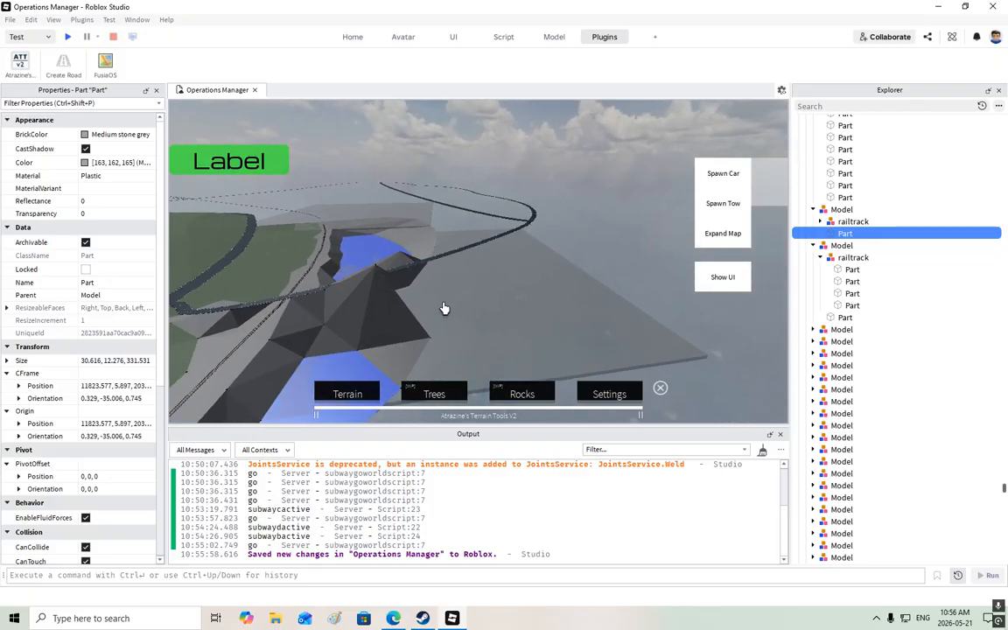
pyautogui.press('w')
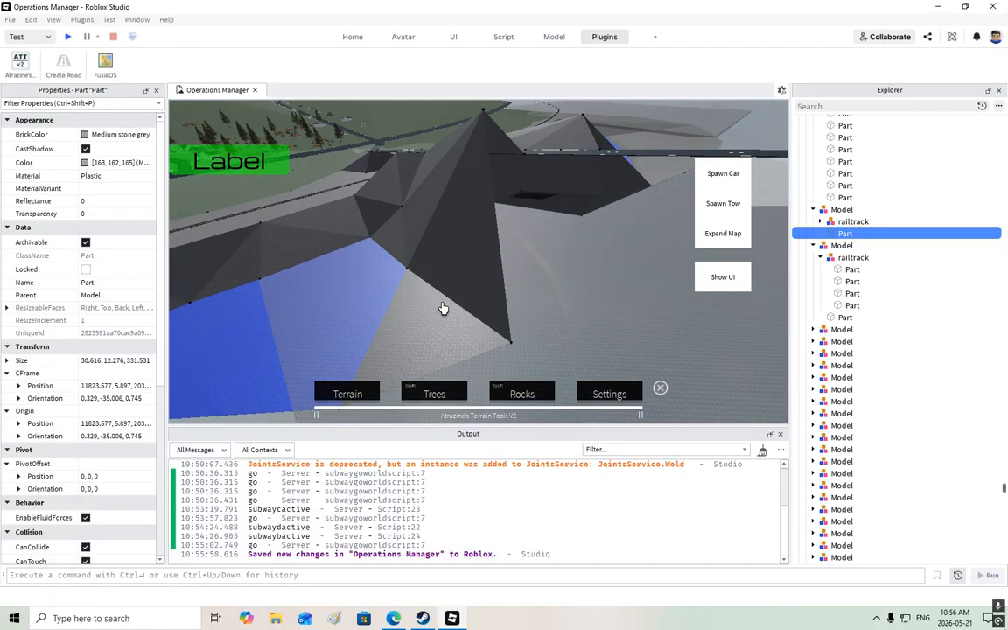
pyautogui.moveTo(488, 302); pyautogui.dragTo(348, 394, button='right')
pyautogui.click(348, 407)
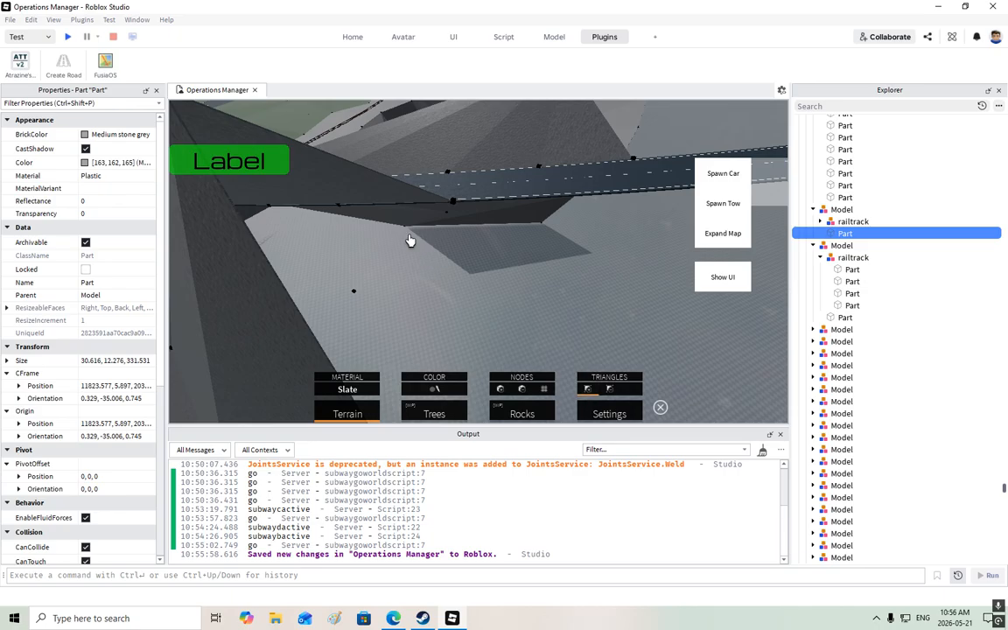
pyautogui.scroll(5, 390, 204)
pyautogui.scroll(-8, 391, 204)
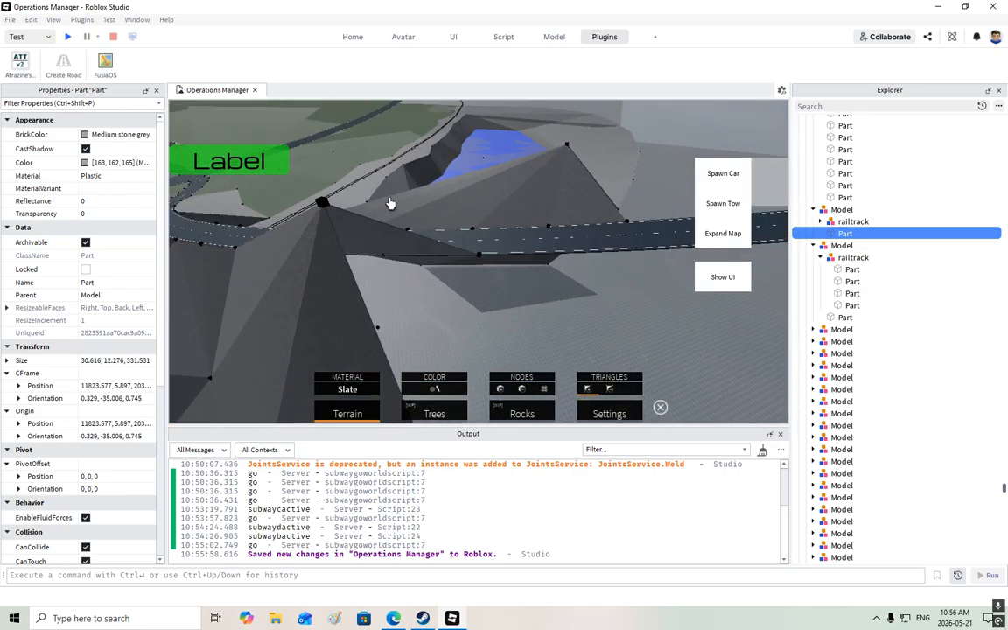
# Fill the gap between the lakeside peak and the outer road's edge with Slate terrain triangles
pyautogui.moveTo(390, 204); pyautogui.dragTo(413, 220, button='right')
pyautogui.press('w')
pyautogui.press('w')
pyautogui.press('s')
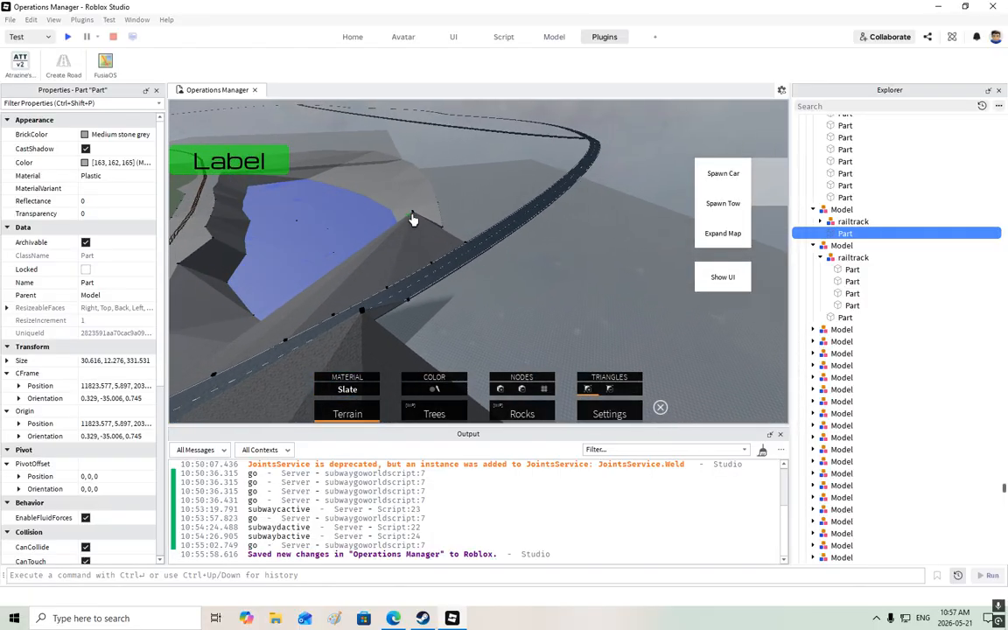
pyautogui.moveTo(473, 188); pyautogui.dragTo(473, 188, button='right')
pyautogui.press('w')
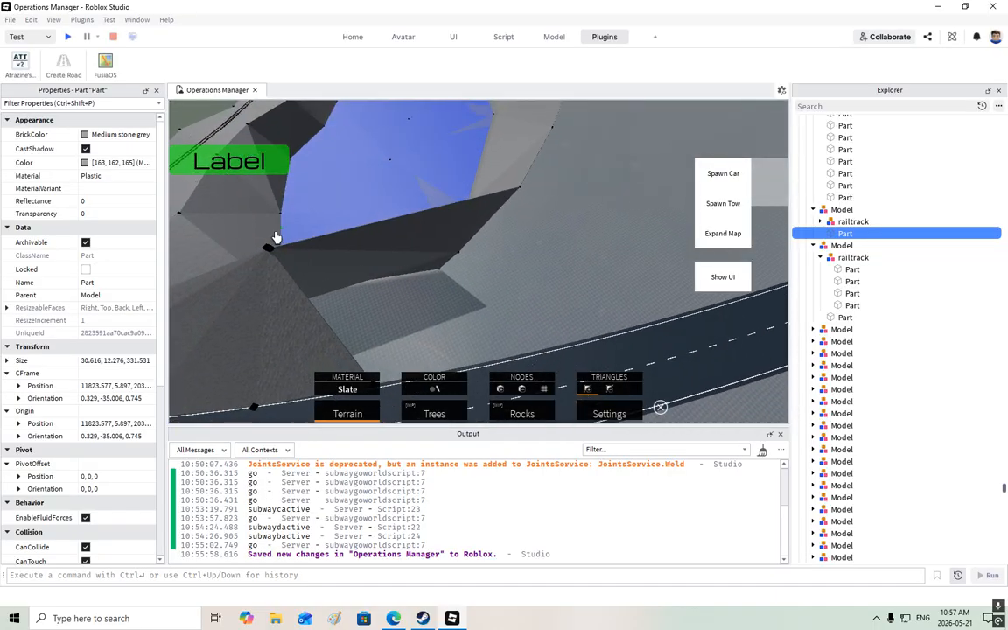
pyautogui.click(268, 252)
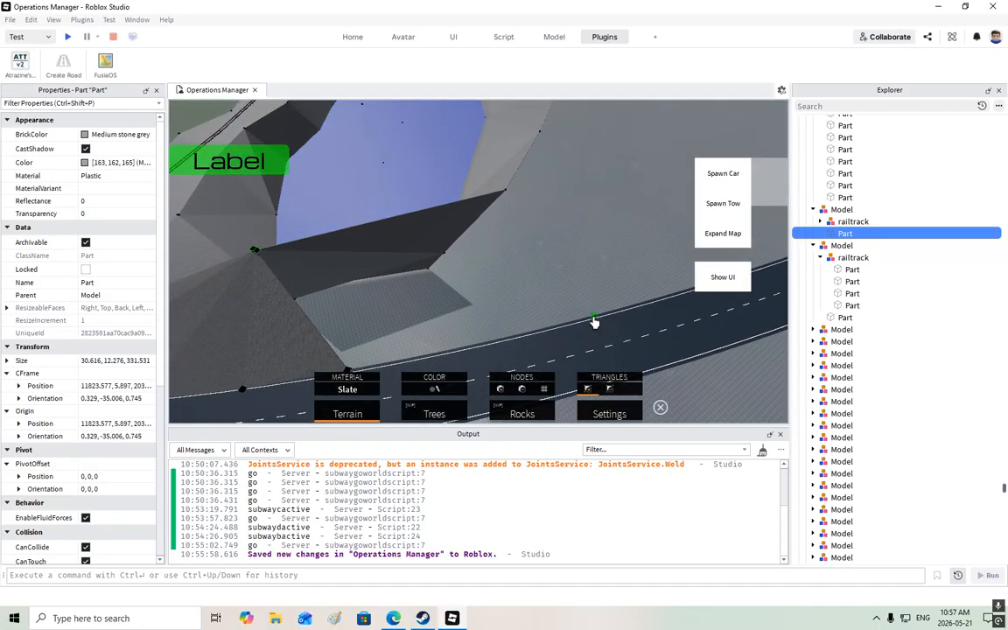
pyautogui.moveTo(594, 324); pyautogui.dragTo(594, 323, button='right')
pyautogui.moveTo(437, 254); pyautogui.dragTo(452, 256, button='right')
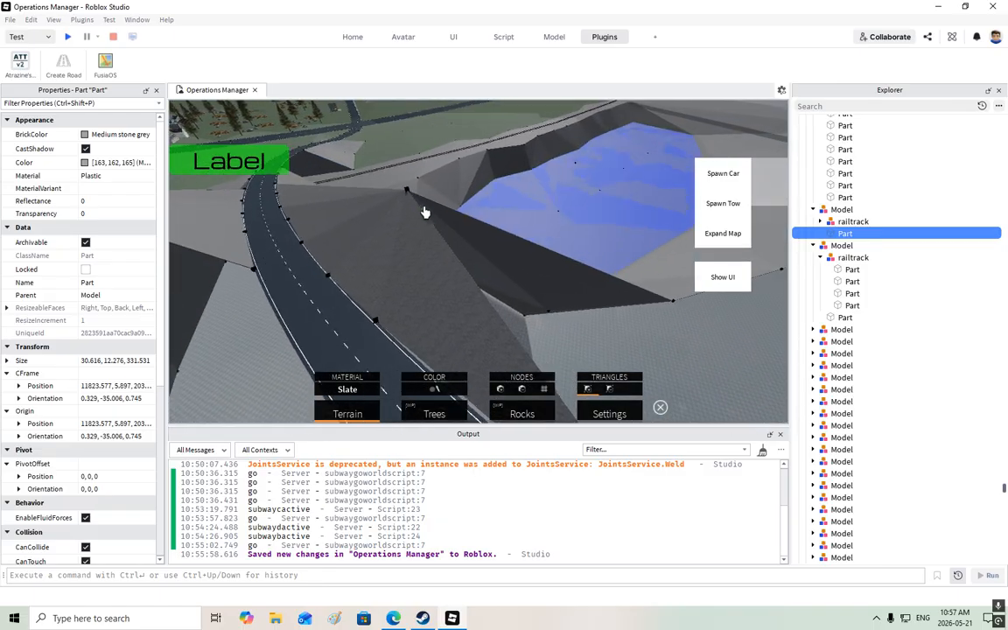
pyautogui.moveTo(367, 184); pyautogui.dragTo(373, 185, button='right')
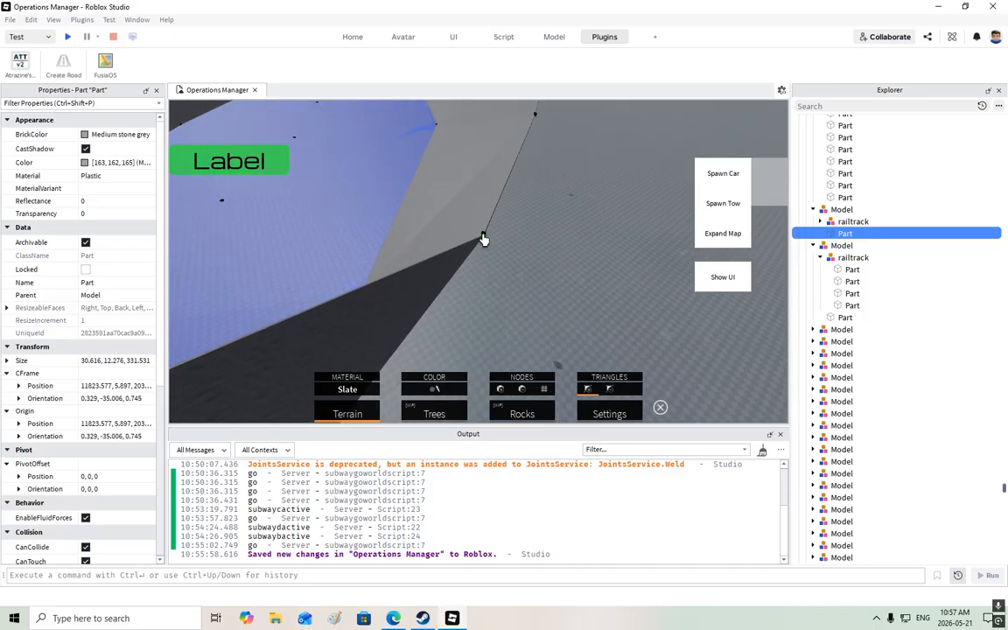
pyautogui.moveTo(483, 239); pyautogui.dragTo(369, 327, button='right')
pyautogui.moveTo(591, 260); pyautogui.dragTo(534, 218, button='right')
pyautogui.press('w')
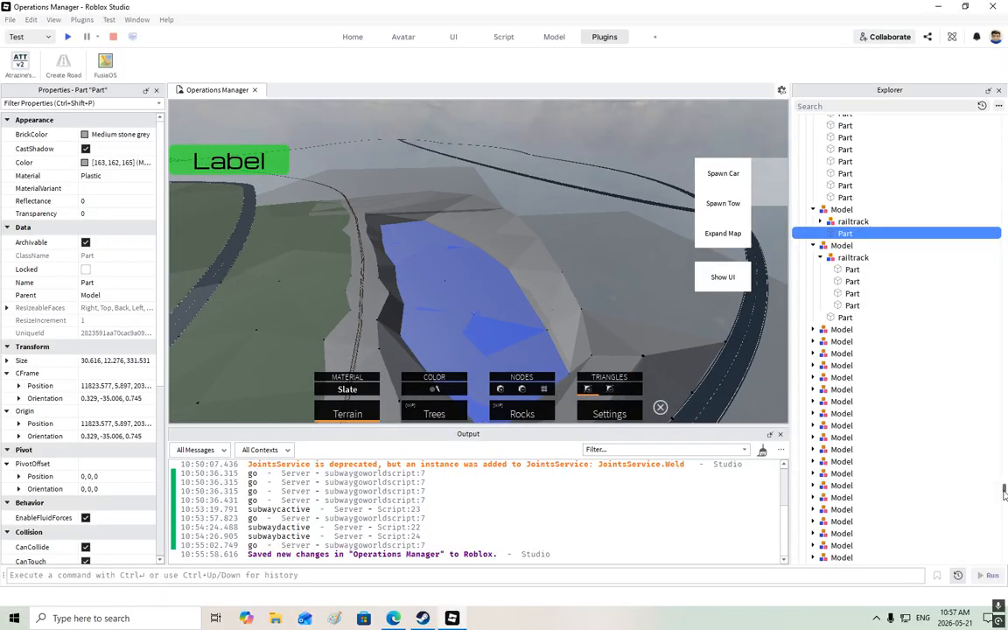
# Move the first waterline part out over the outer road and raise it to a height of 238.268
pyautogui.moveTo(1005, 490); pyautogui.dragTo(1004, 558)
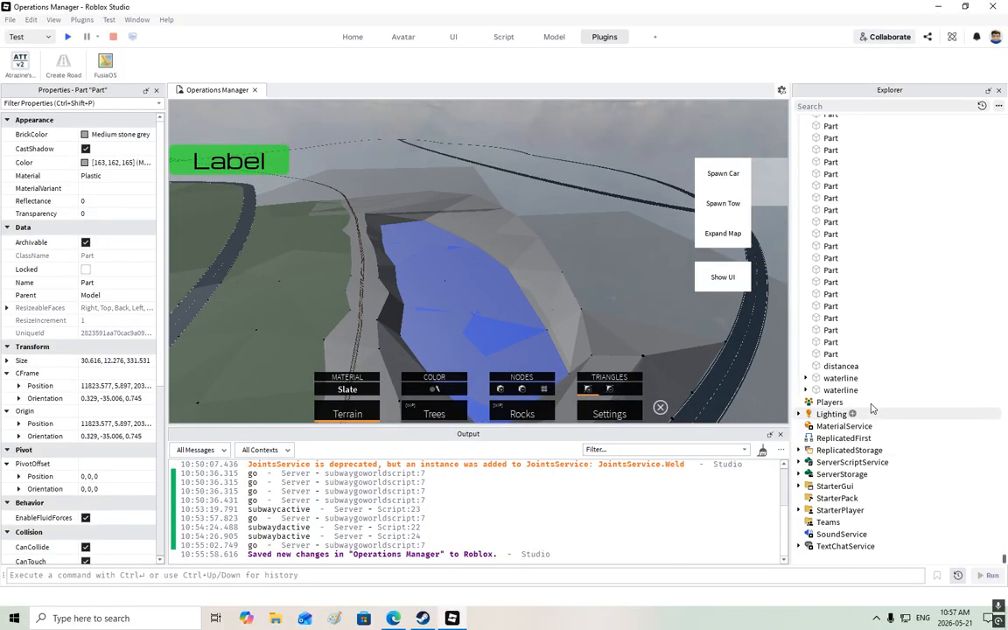
pyautogui.click(836, 379)
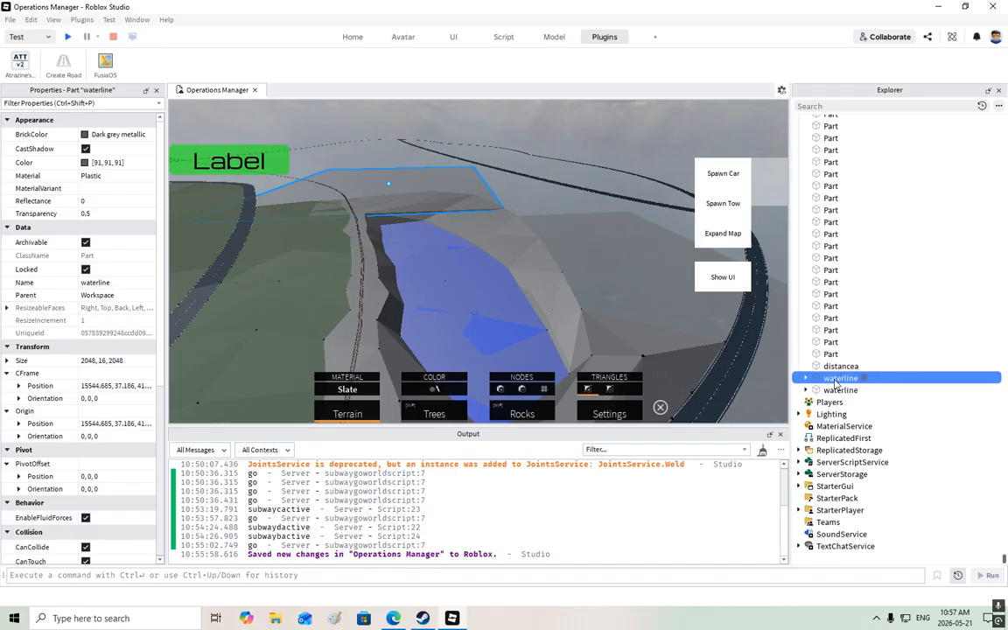
pyautogui.click(352, 37)
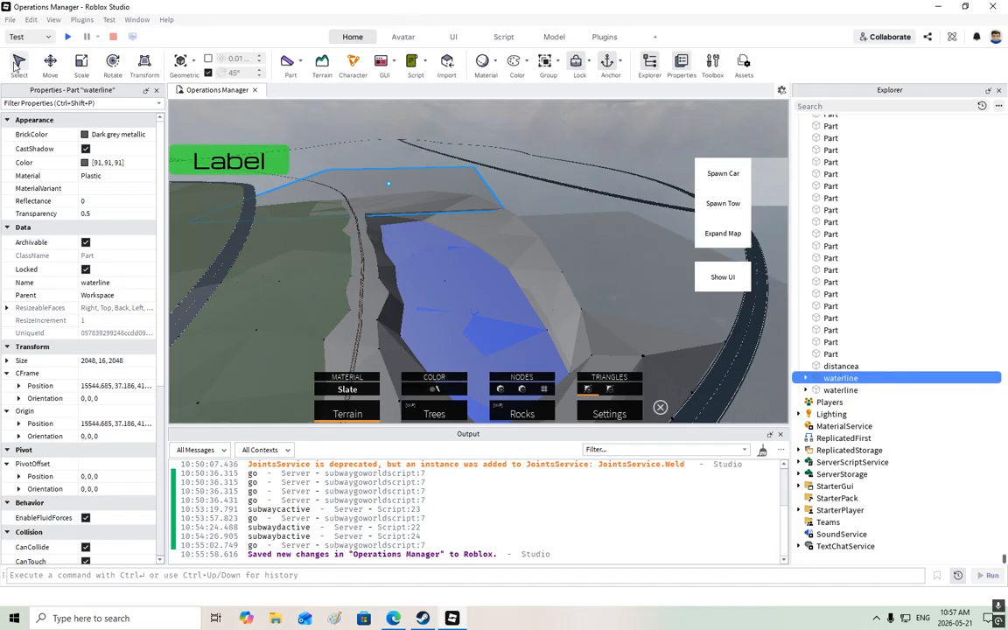
pyautogui.moveTo(373, 196); pyautogui.dragTo(487, 239)
pyautogui.moveTo(487, 239); pyautogui.dragTo(461, 243, button='right')
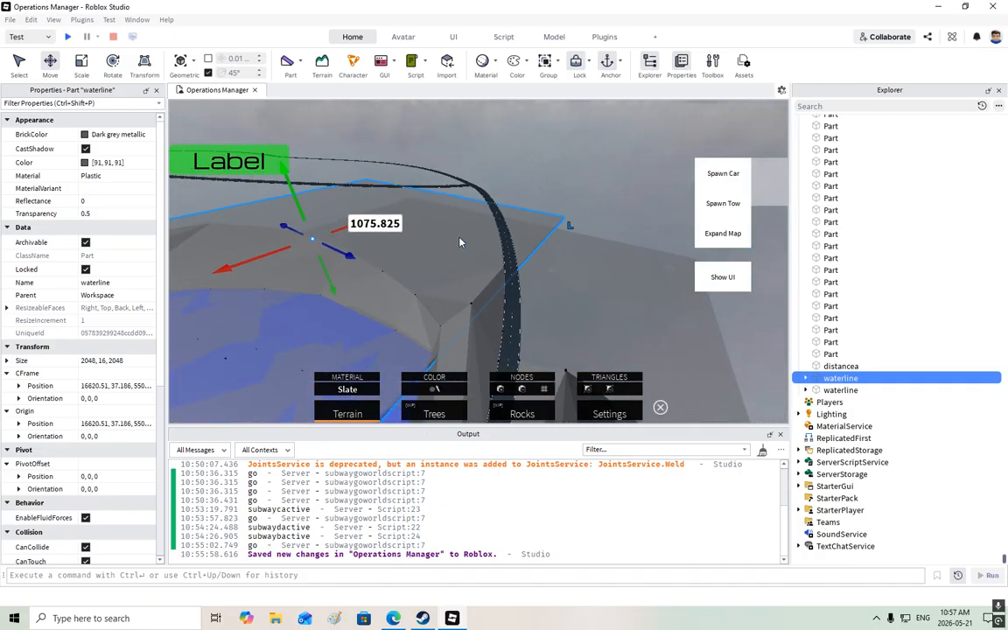
pyautogui.moveTo(342, 253); pyautogui.dragTo(418, 289)
pyautogui.moveTo(474, 254); pyautogui.dragTo(488, 258, button='right')
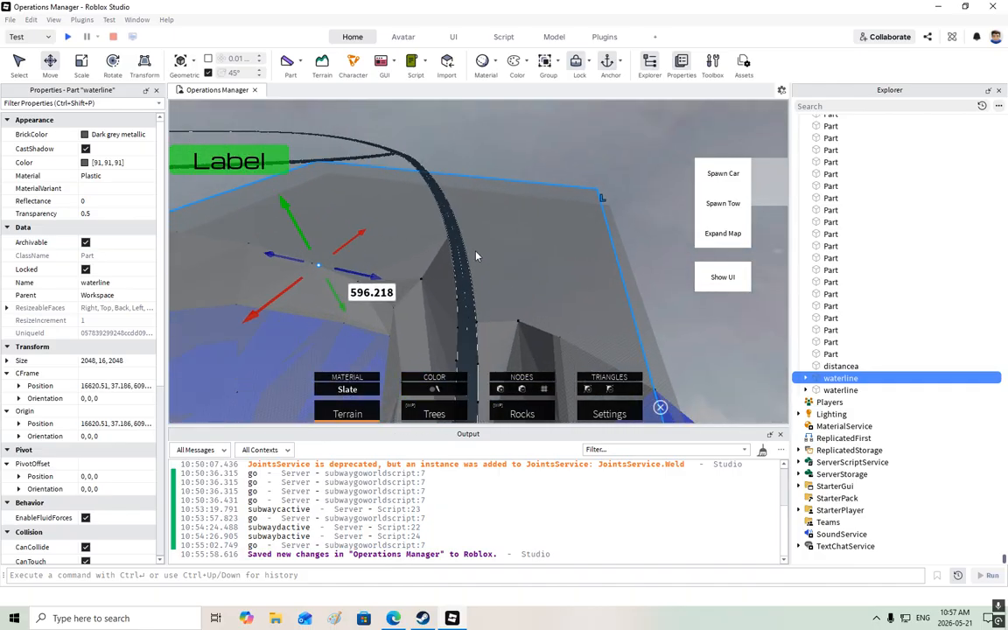
pyautogui.moveTo(292, 226); pyautogui.dragTo(286, 164)
pyautogui.press('w')
pyautogui.moveTo(512, 187); pyautogui.dragTo(533, 209, button='right')
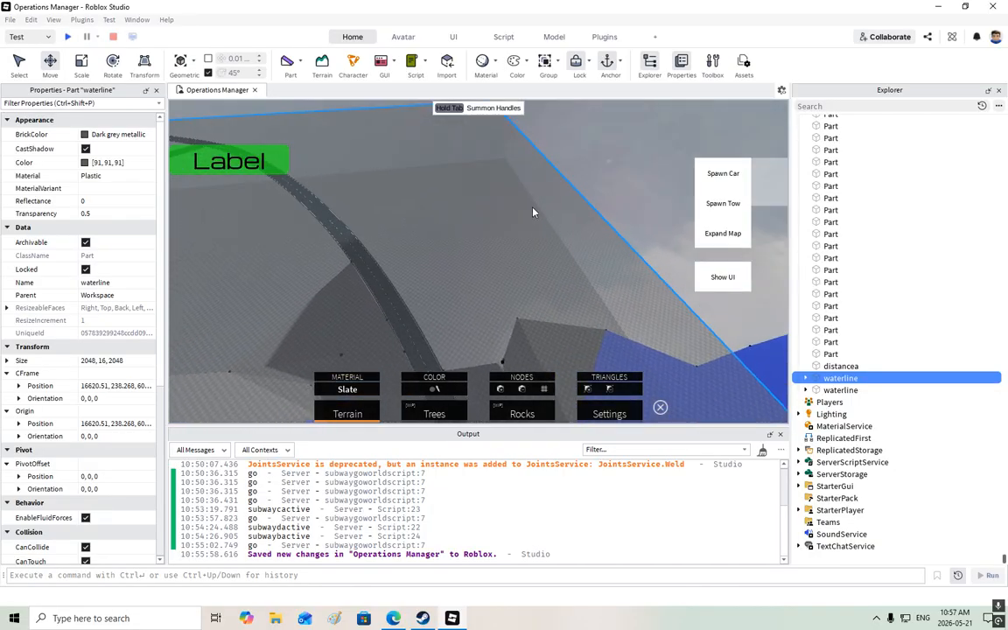
# Place a row of terrain nodes across the ground along the far side of the outer road
pyautogui.click(498, 388)
pyautogui.press('w')
pyautogui.press('w')
pyautogui.moveTo(470, 243); pyautogui.dragTo(343, 197, button='right')
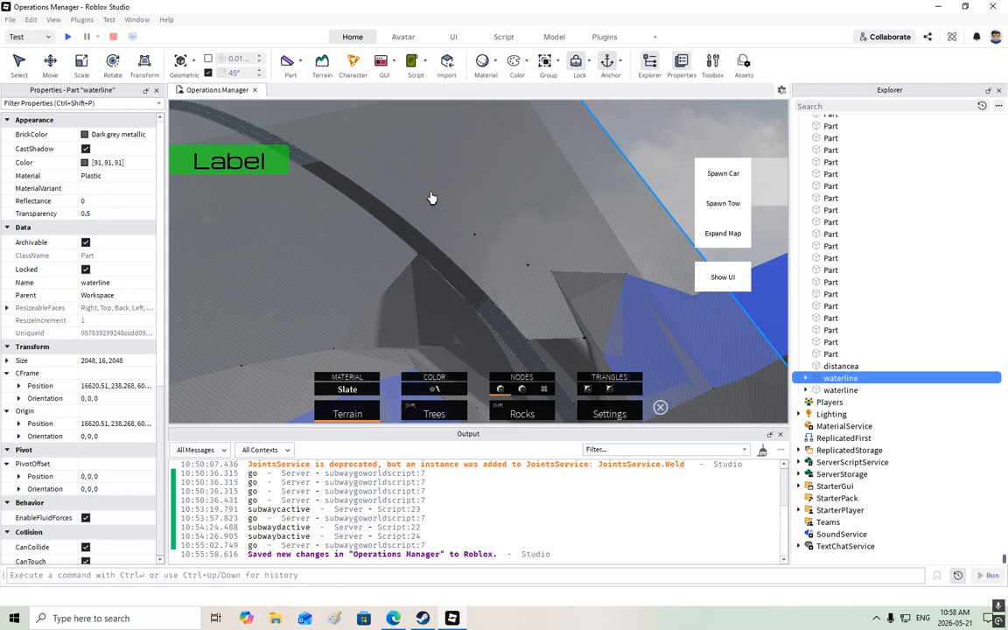
pyautogui.moveTo(431, 198); pyautogui.dragTo(430, 189, button='right')
pyautogui.press('w')
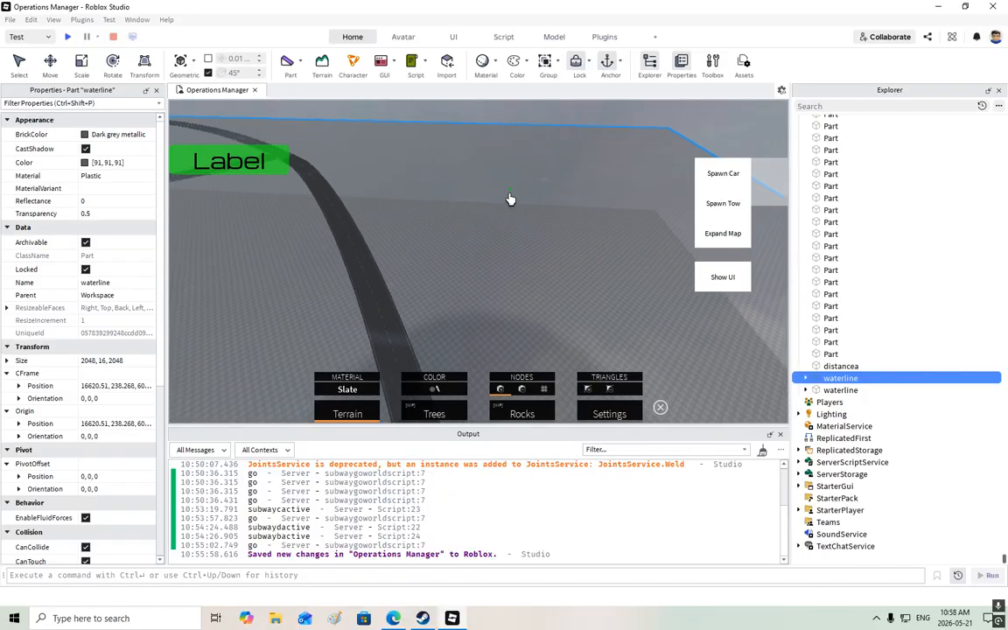
pyautogui.press('s')
pyautogui.moveTo(511, 197); pyautogui.dragTo(477, 227, button='right')
pyautogui.press('d')
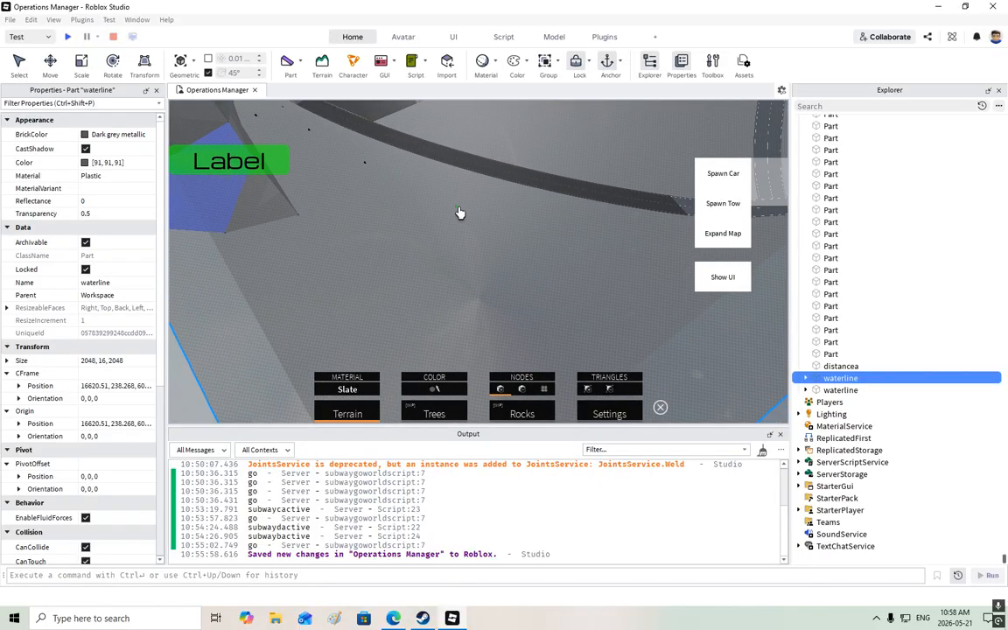
pyautogui.press('d')
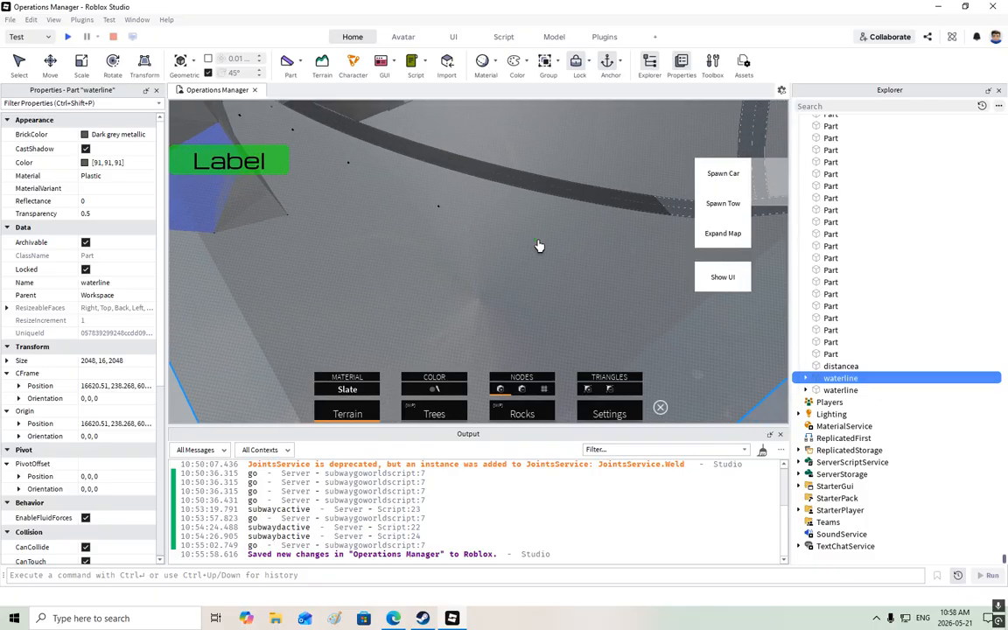
pyautogui.press('d')
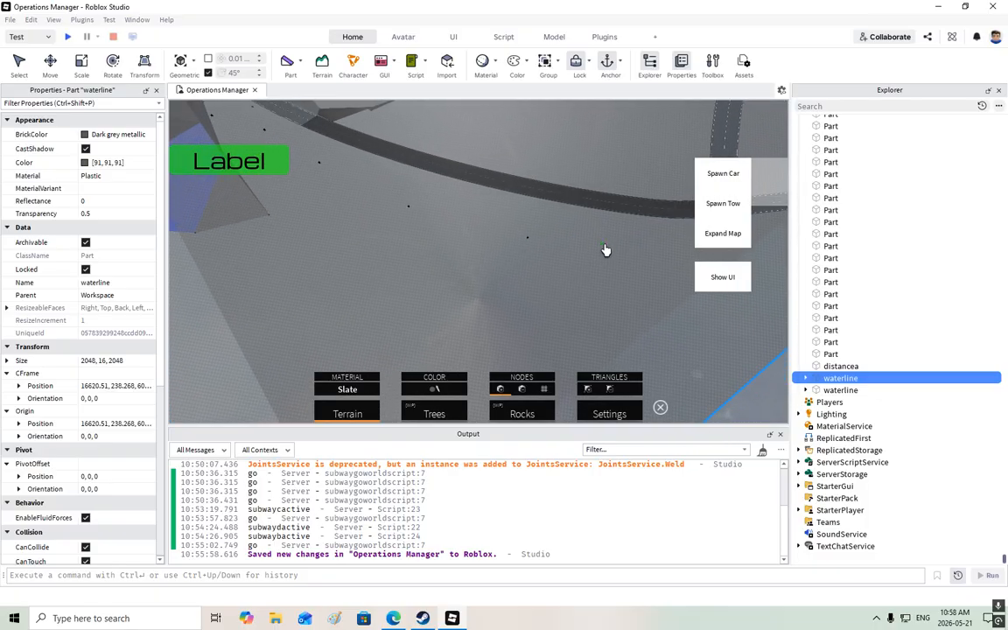
# Place a second row of terrain nodes on the ground between the lake and the outer road
pyautogui.moveTo(626, 262); pyautogui.dragTo(572, 257, button='right')
pyautogui.press('w')
pyautogui.press('s')
pyautogui.click(410, 219)
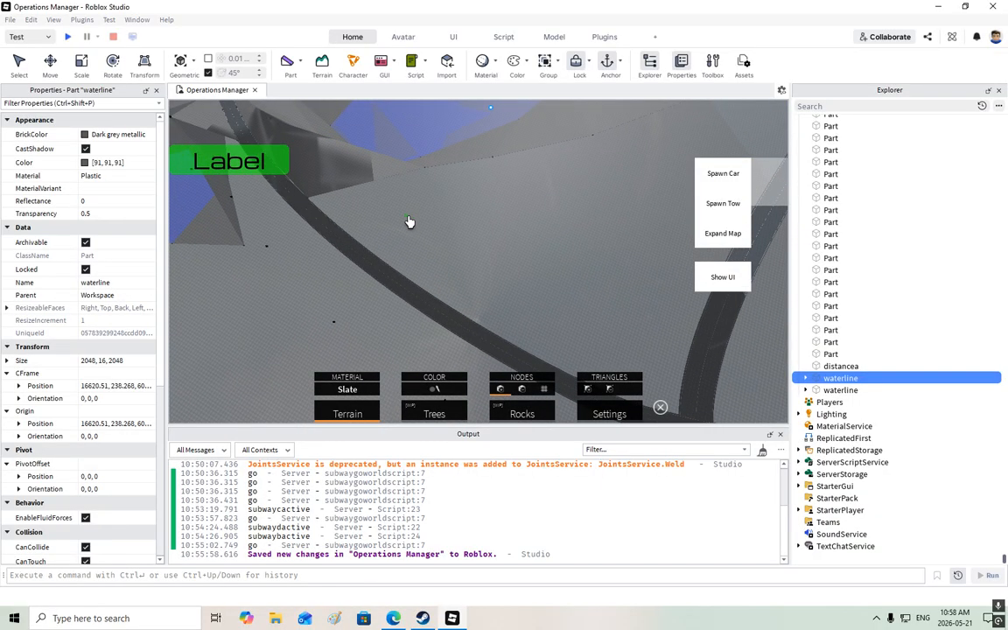
pyautogui.moveTo(441, 233); pyautogui.dragTo(450, 234, button='right')
pyautogui.click(461, 241)
pyautogui.press('d')
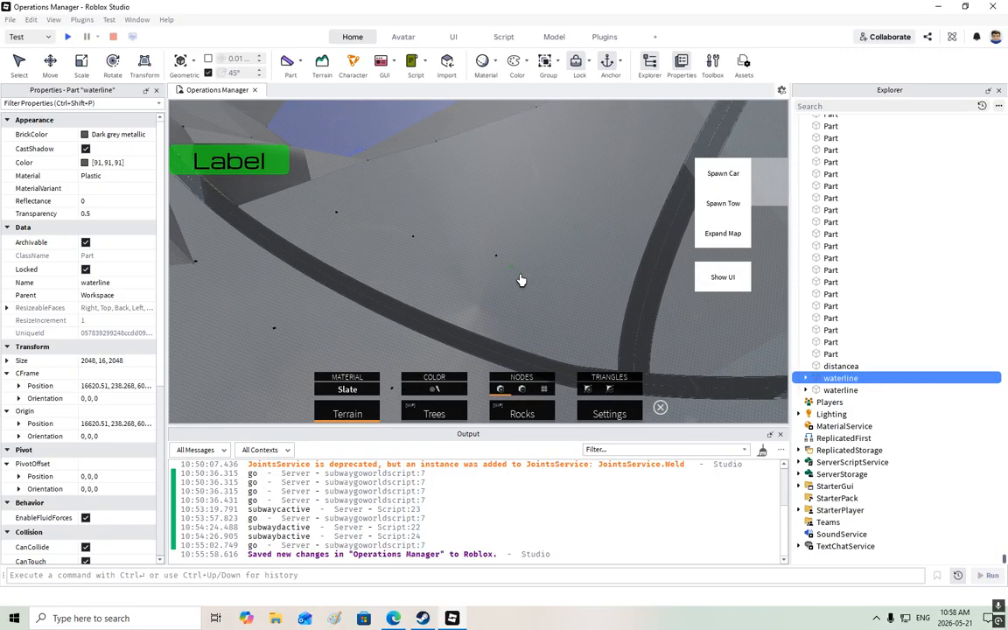
pyautogui.press('d')
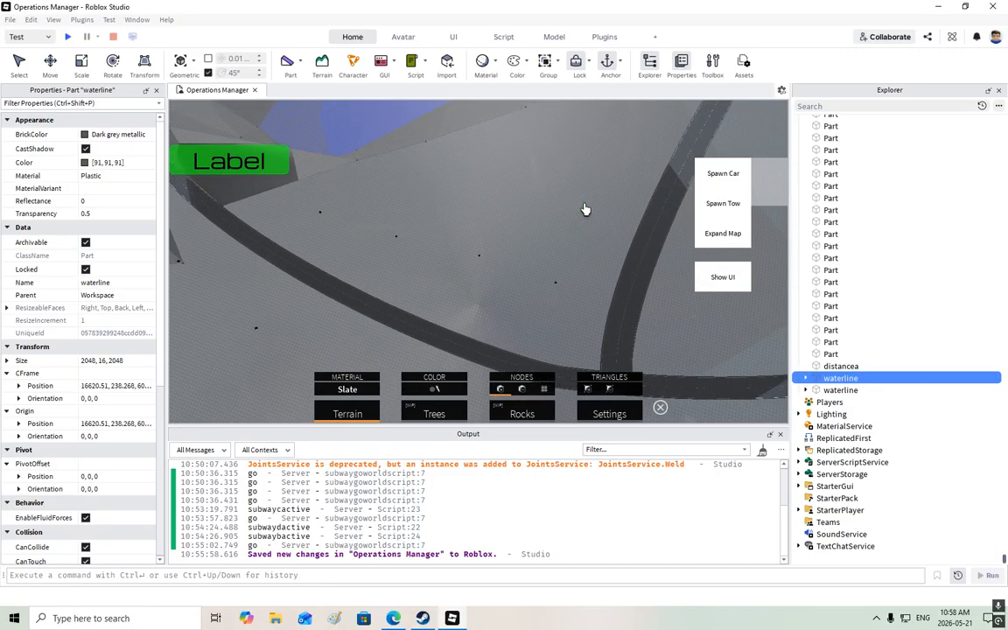
pyautogui.press('w')
pyautogui.moveTo(587, 208); pyautogui.dragTo(497, 206, button='right')
pyautogui.press('w')
pyautogui.press('a')
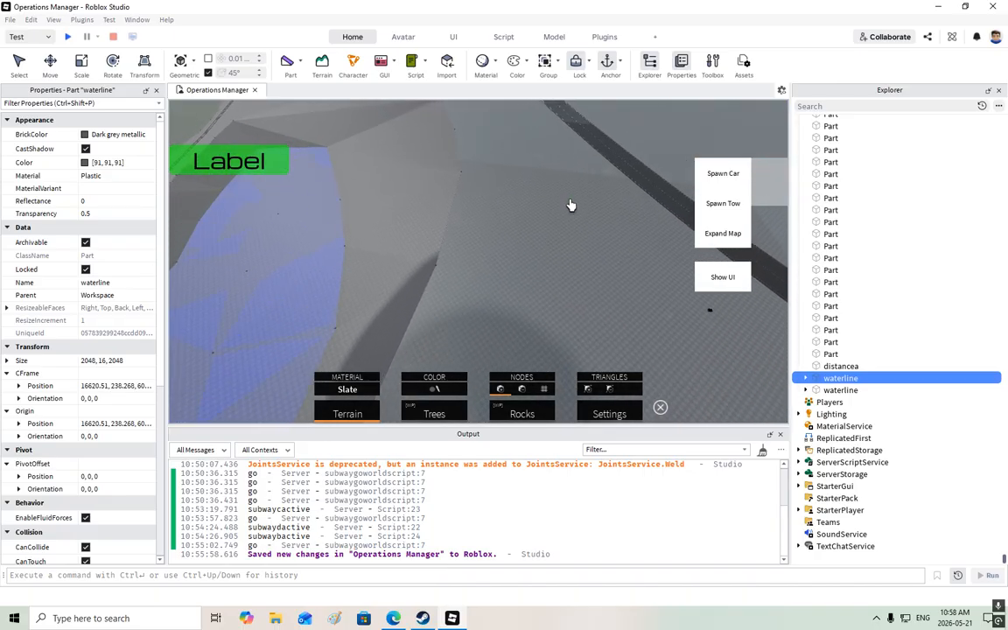
# Slide the raised waterline part along its Z axis, away from the newly placed nodes
pyautogui.press('s')
pyautogui.moveTo(595, 193); pyautogui.dragTo(454, 175, button='right')
pyautogui.press('w')
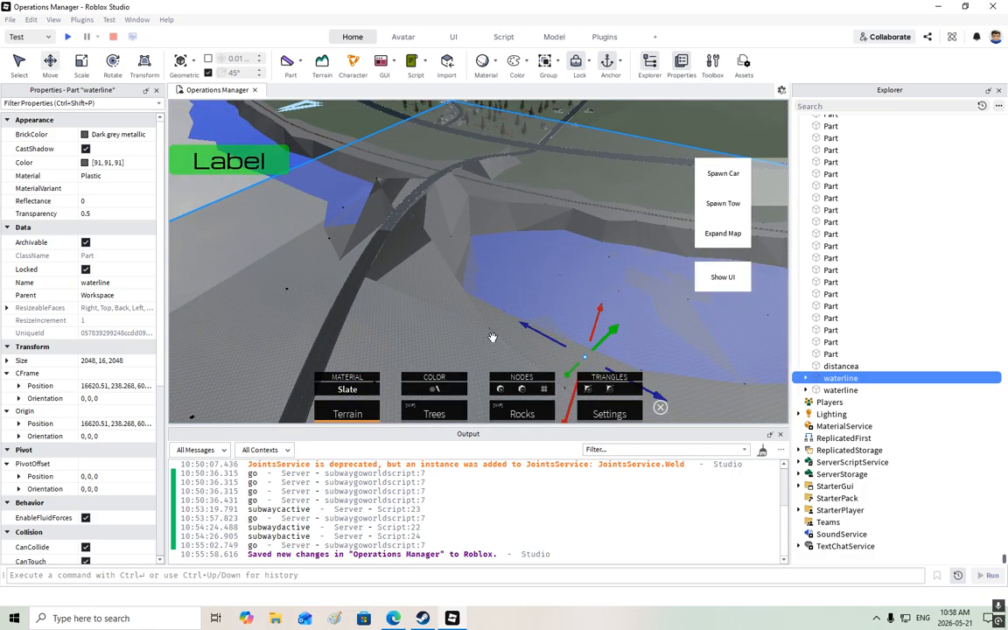
pyautogui.moveTo(525, 326); pyautogui.dragTo(720, 202)
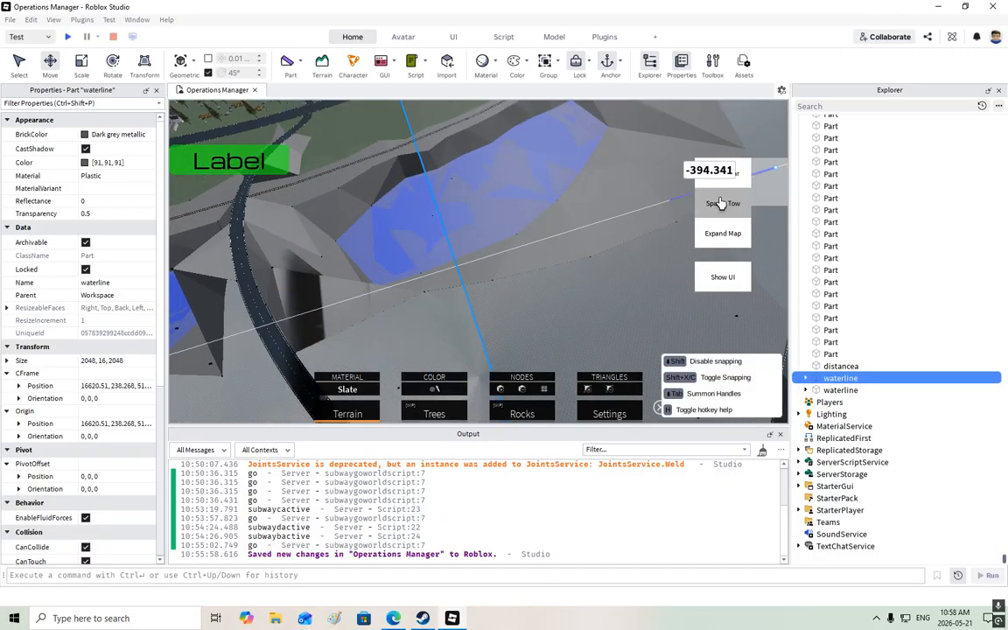
pyautogui.moveTo(579, 218); pyautogui.dragTo(576, 218, button='right')
pyautogui.moveTo(509, 166); pyautogui.dragTo(574, 112)
pyautogui.moveTo(538, 155); pyautogui.dragTo(513, 153, button='right')
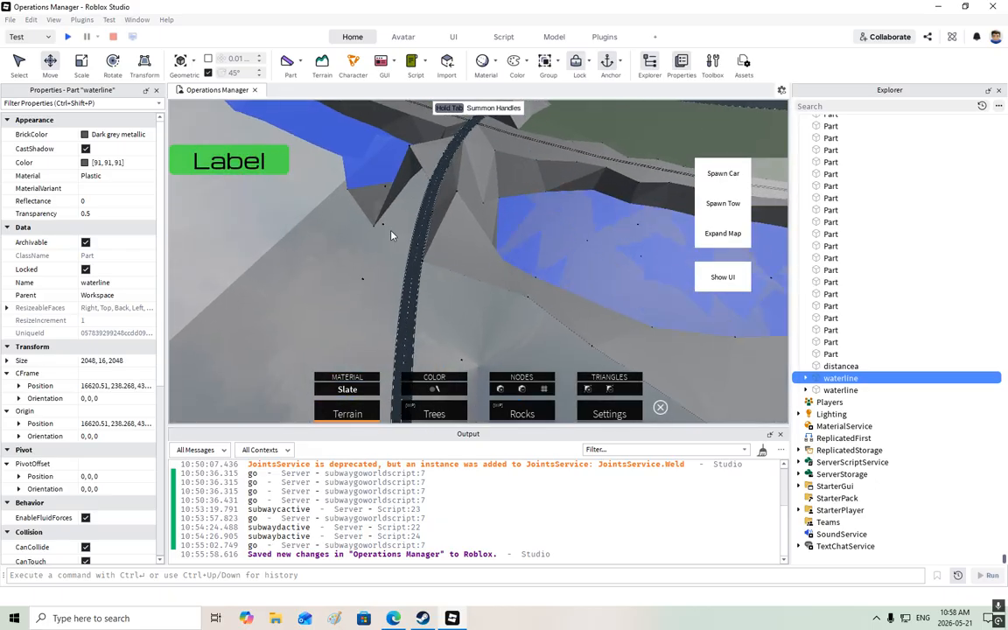
# Extend the Slate terrain with triangles from the lakeside slope to the outer road's edge and the nearest ground node
pyautogui.scroll(10, 392, 234)
pyautogui.moveTo(394, 235); pyautogui.dragTo(454, 247, button='right')
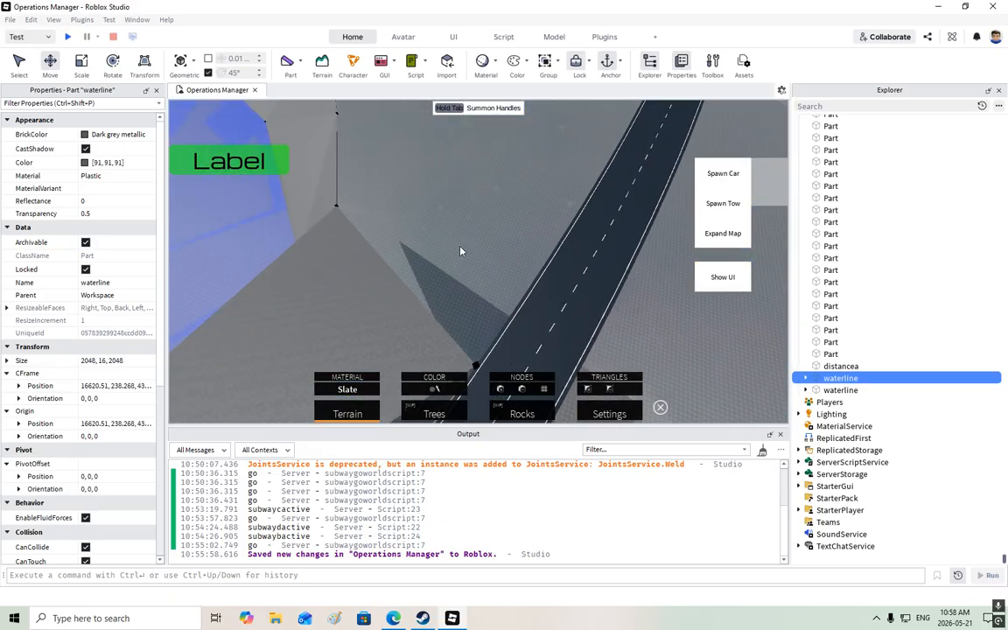
pyautogui.moveTo(550, 383)
pyautogui.moveTo(450, 288); pyautogui.dragTo(596, 204, button='right')
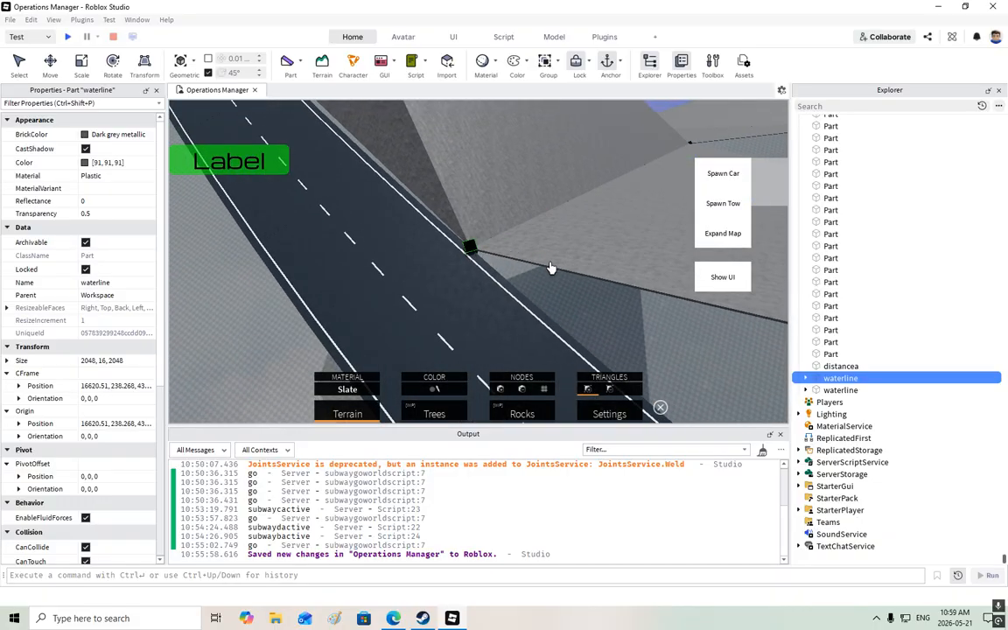
pyautogui.scroll(-2, 540, 258)
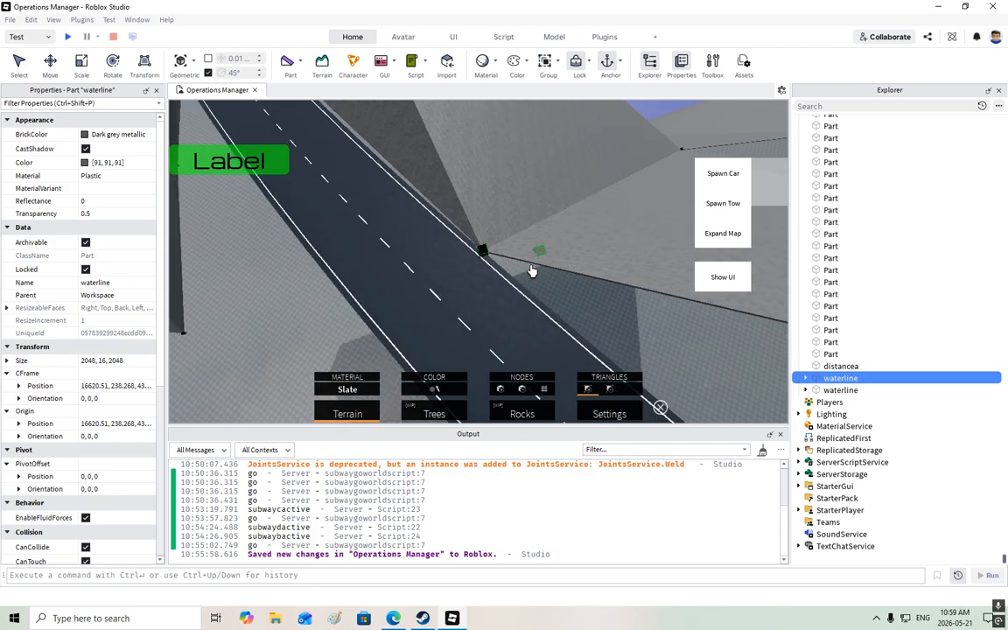
pyautogui.moveTo(553, 267); pyautogui.dragTo(561, 264, button='right')
pyautogui.scroll(2, 561, 264)
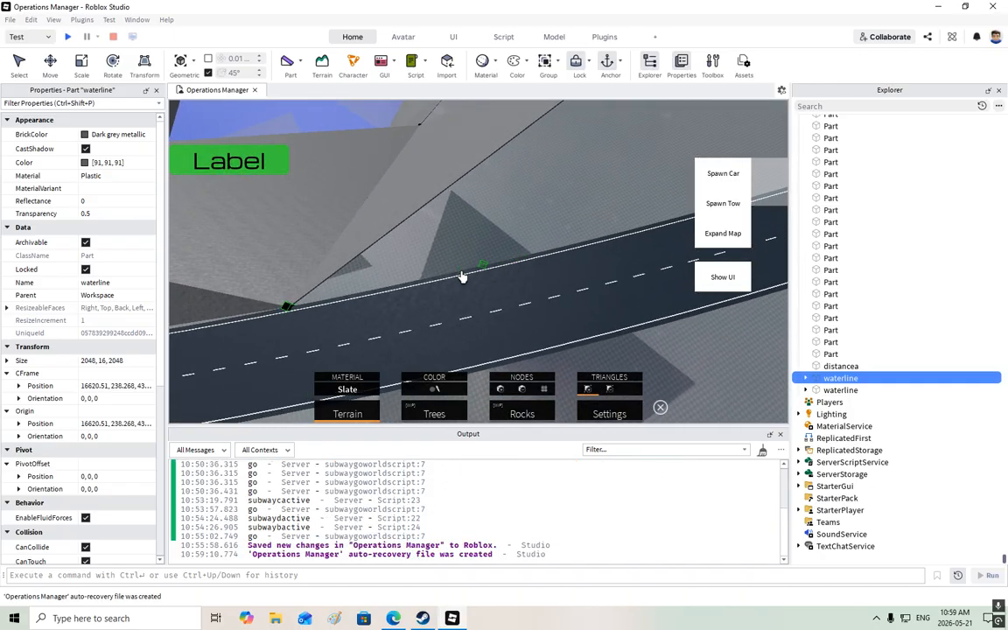
pyautogui.moveTo(445, 280); pyautogui.dragTo(344, 288, button='right')
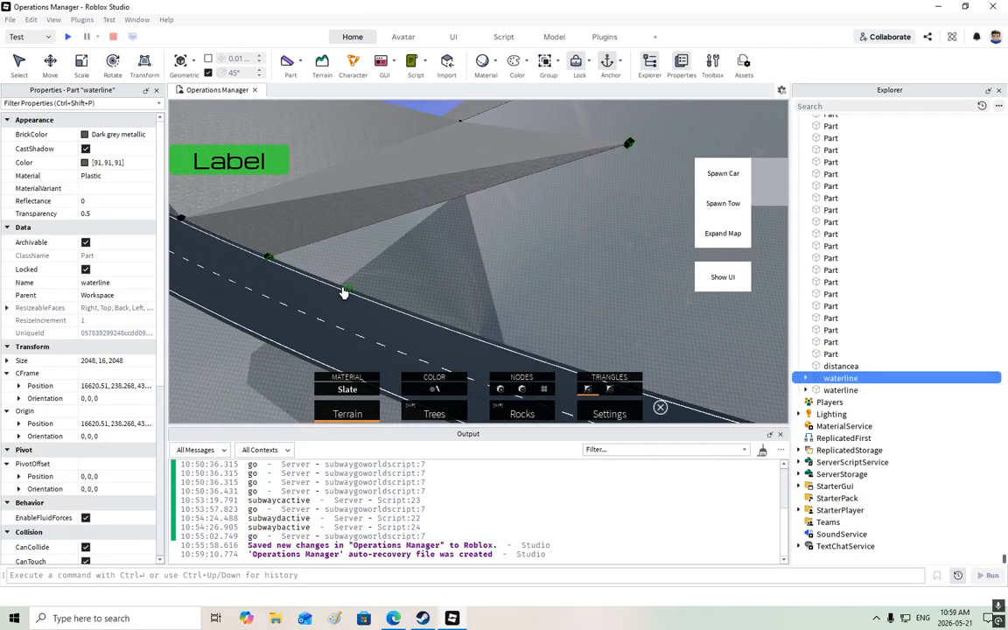
# Fan further Slate triangles from the ground node between lake and road to successive points along the road's edge
pyautogui.click(348, 290)
pyautogui.press('s')
pyautogui.press('d')
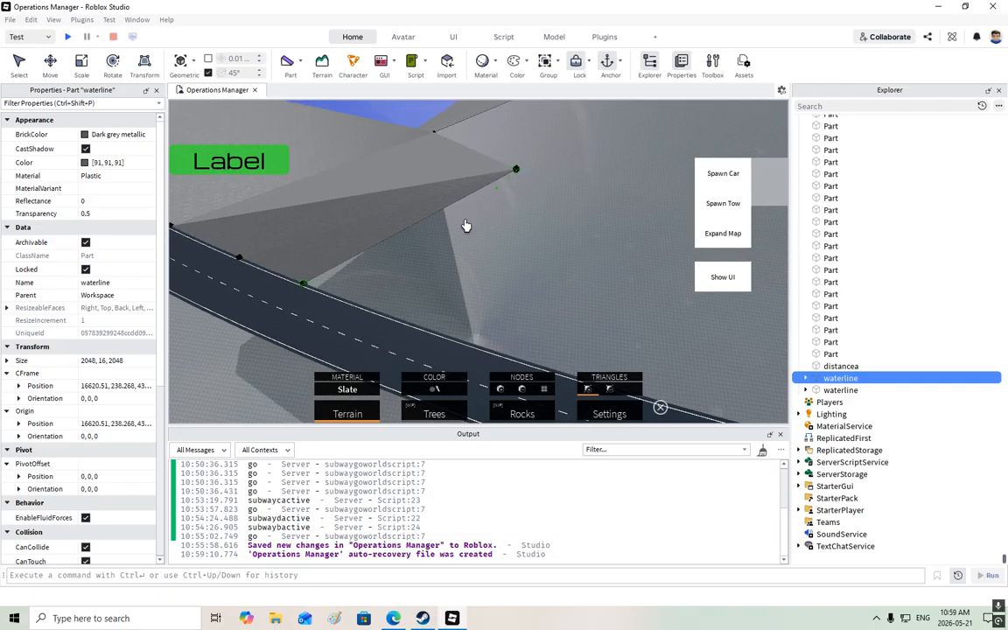
pyautogui.press('w')
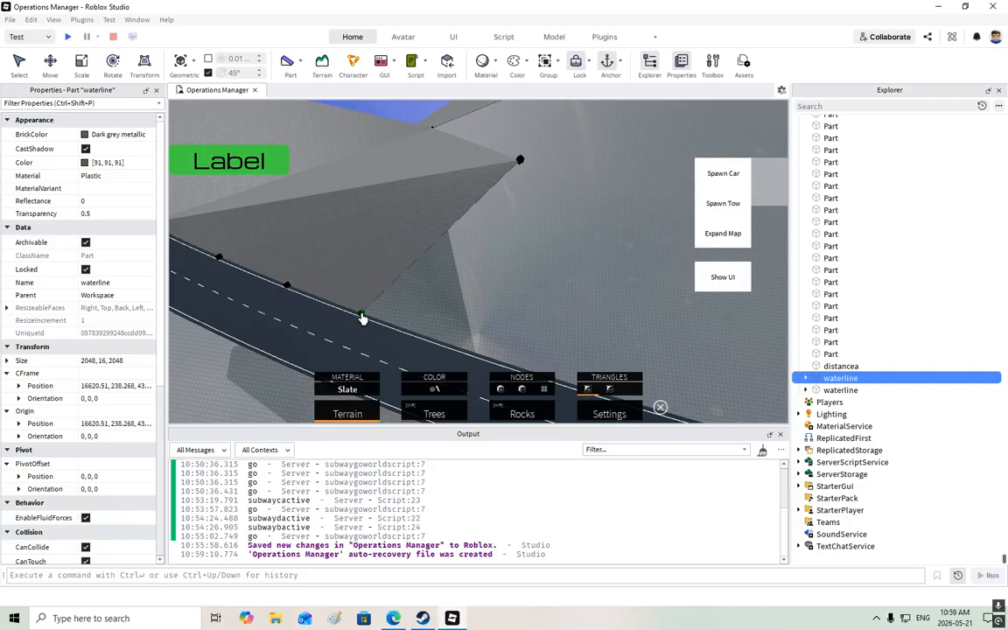
pyautogui.click(362, 318)
pyautogui.press('d')
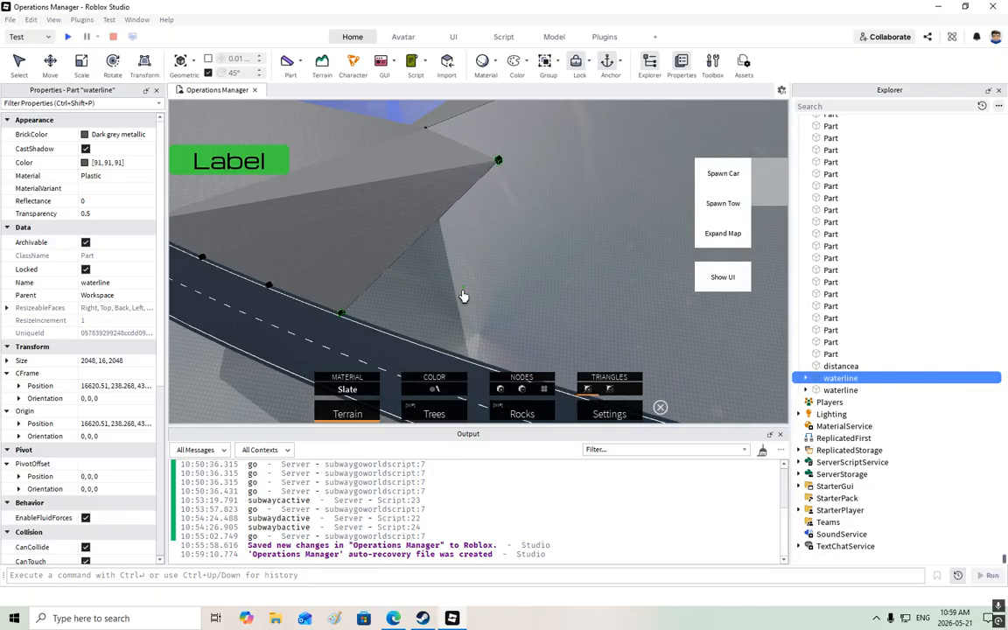
pyautogui.press('s')
pyautogui.press('d')
pyautogui.click(453, 355)
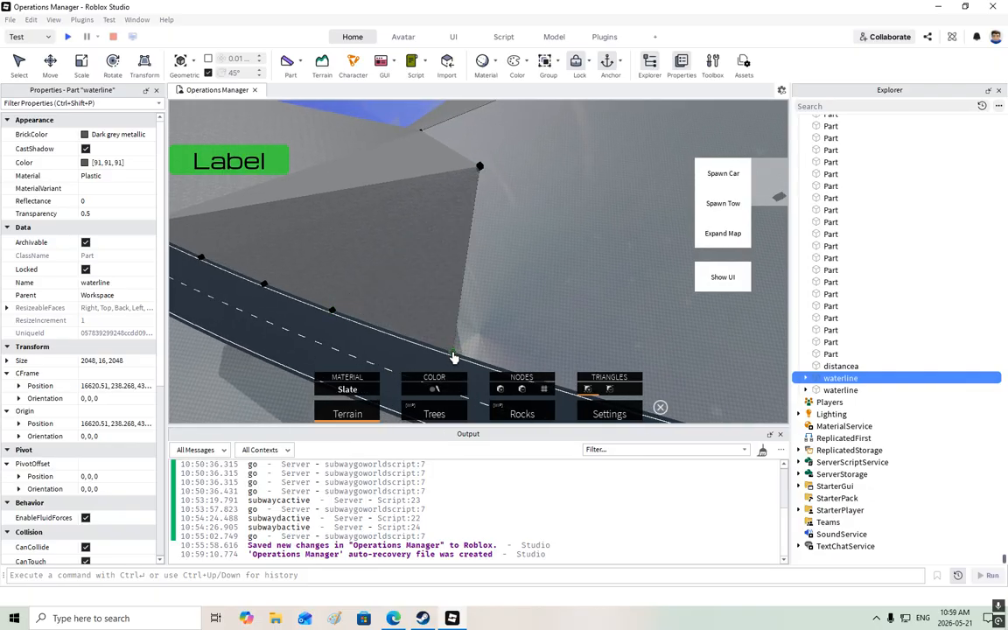
pyautogui.click(454, 356)
# Add a Slate triangle joining the fan's ground node and last road-edge point to the next node farther along the road
pyautogui.press('s')
pyautogui.press('d')
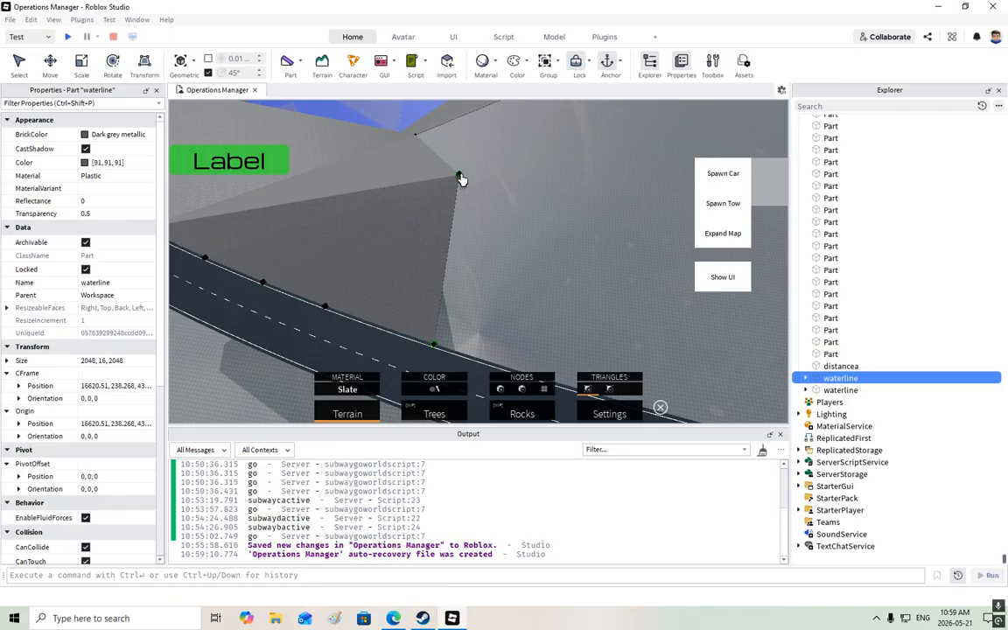
pyautogui.moveTo(460, 177); pyautogui.dragTo(470, 173, button='right')
pyautogui.click(504, 130)
pyautogui.click(503, 131)
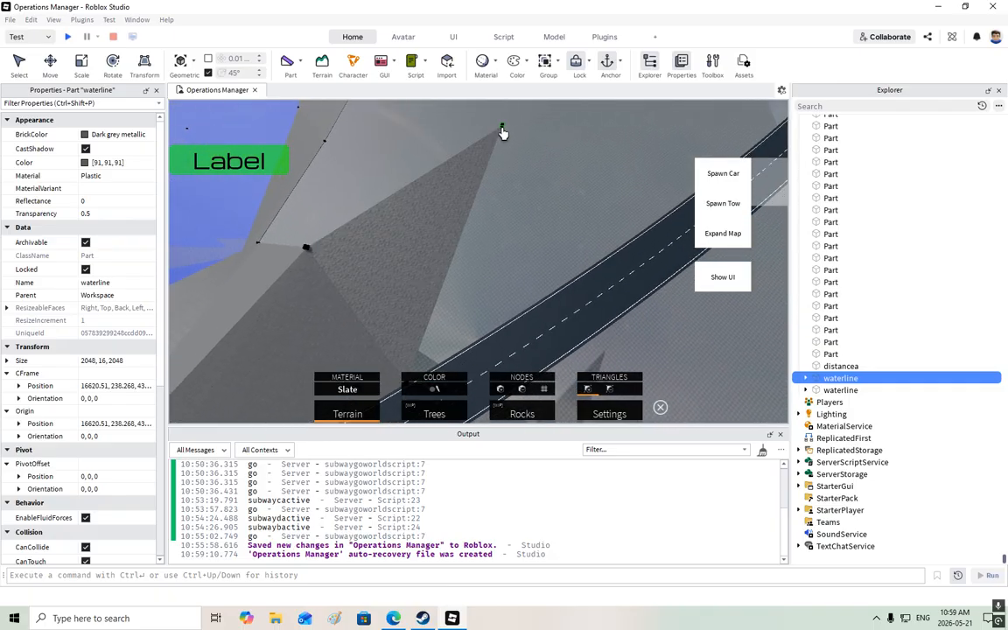
# Add Slate triangles from the outlying ground node between lake and road to further points along the road's edge
pyautogui.moveTo(503, 131); pyautogui.dragTo(419, 207, button='right')
pyautogui.press('d')
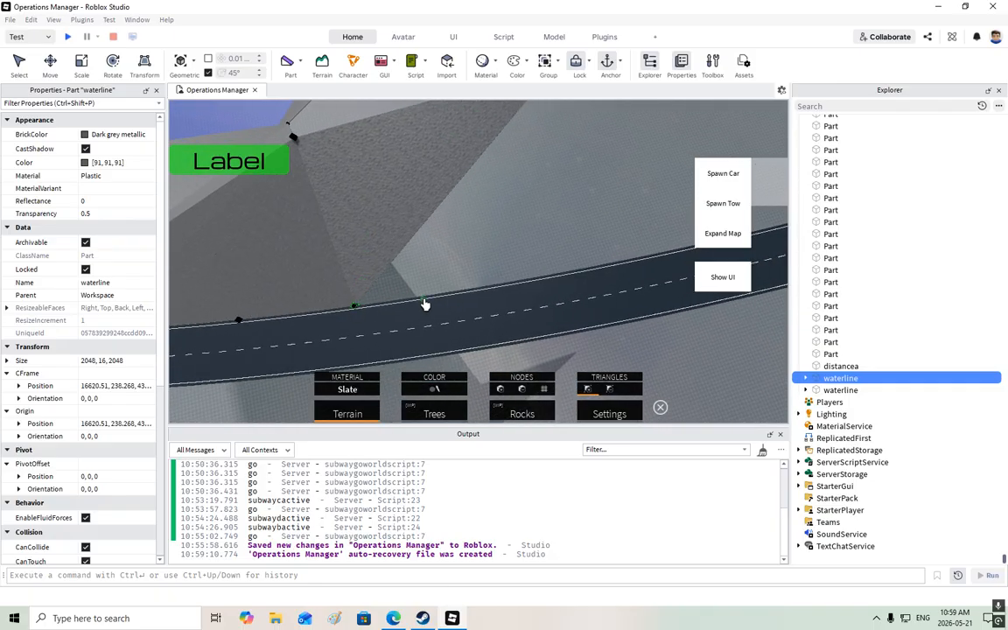
pyautogui.click(427, 300)
pyautogui.moveTo(438, 279); pyautogui.dragTo(474, 269, button='right')
pyautogui.click(513, 161)
pyautogui.click(419, 290)
pyautogui.click(429, 328)
pyautogui.click(601, 219)
# Continue the Slate triangles beside the road, joining the last road-edge point to the neighbouring ground nodes
pyautogui.click(290, 341)
pyautogui.moveTo(285, 340); pyautogui.dragTo(363, 246, button='right')
pyautogui.click(380, 365)
pyautogui.press('s')
pyautogui.press('w')
pyautogui.press('a')
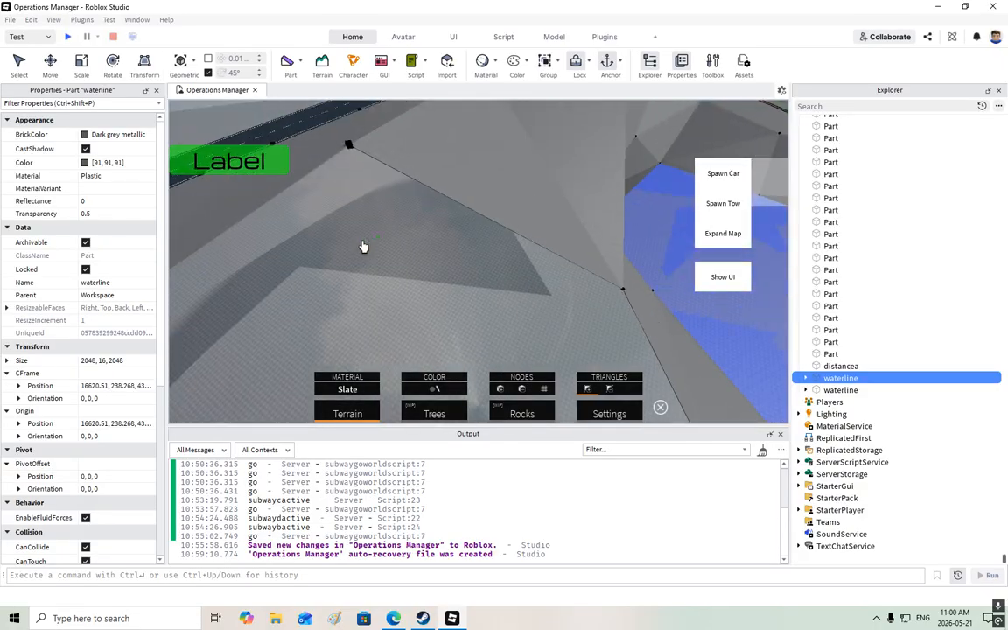
pyautogui.click(366, 144)
# Add a Slate triangle between the lakeside slope's open edge and the ground node beside the road terrain
pyautogui.press('w')
pyautogui.moveTo(367, 146); pyautogui.dragTo(420, 159, button='right')
pyautogui.press('w')
pyautogui.press('w')
pyautogui.moveTo(465, 207); pyautogui.dragTo(472, 203, button='right')
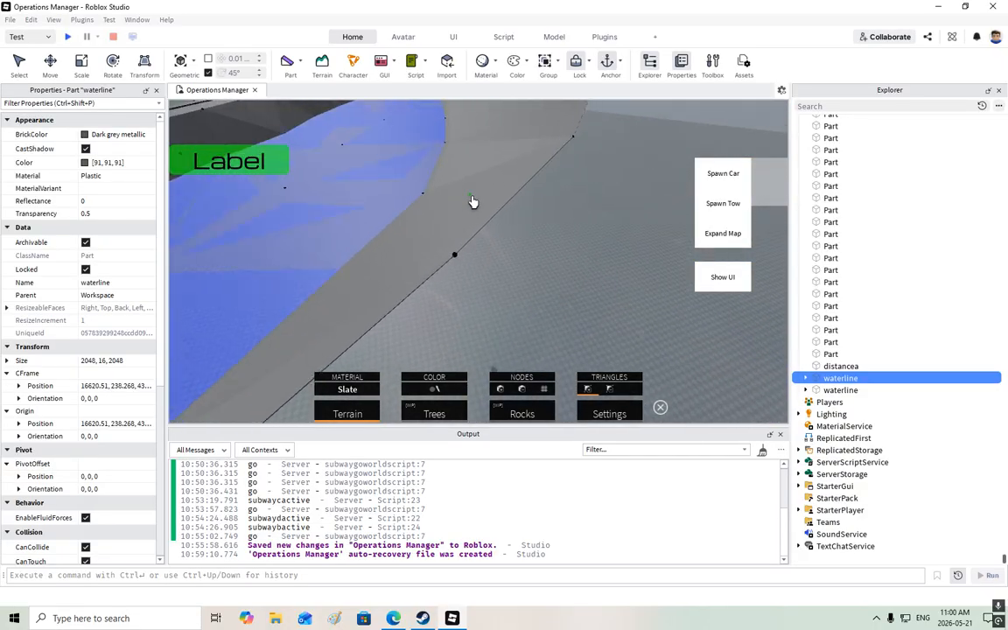
pyautogui.press('w')
pyautogui.moveTo(442, 277); pyautogui.dragTo(484, 270, button='right')
pyautogui.press('w')
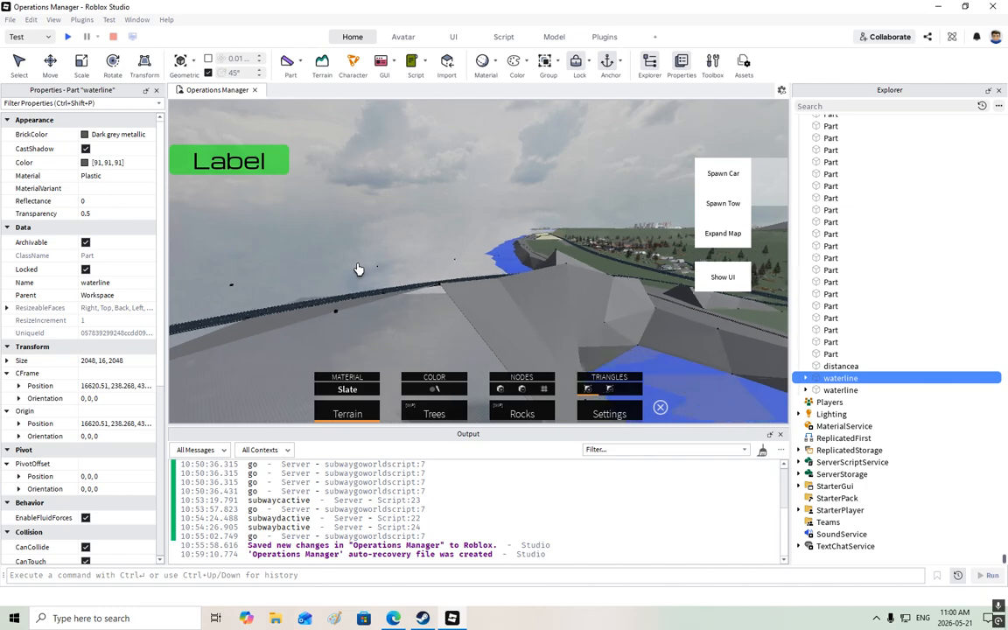
pyautogui.press('w')
pyautogui.moveTo(360, 269); pyautogui.dragTo(359, 269, button='right')
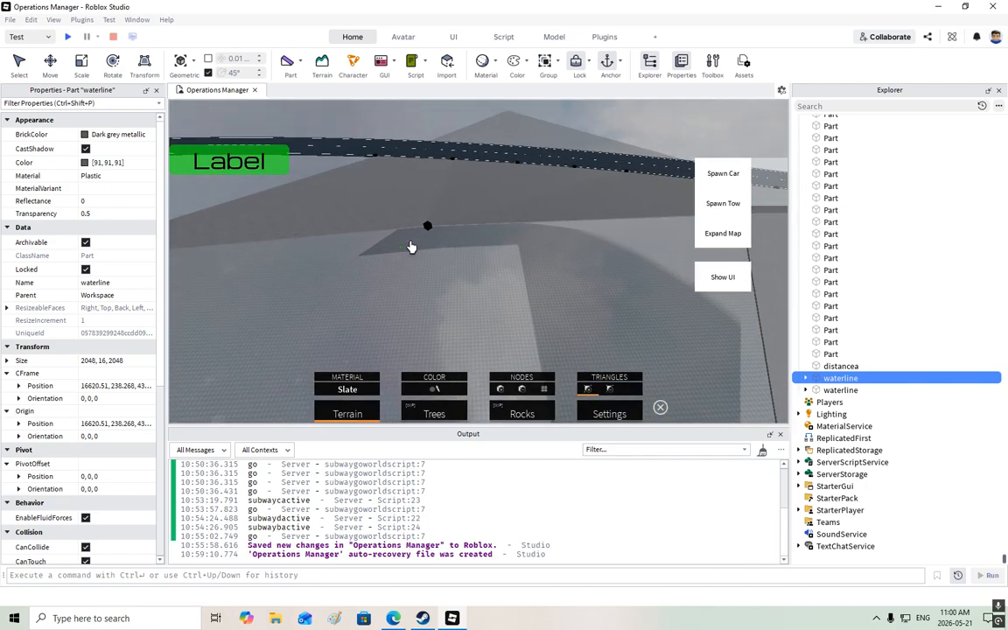
pyautogui.click(429, 231)
pyautogui.moveTo(429, 231); pyautogui.dragTo(435, 230, button='right')
# Extend the Slate surface from that ground node toward the open side of the lakeside slope
pyautogui.press('w')
pyautogui.moveTo(373, 247); pyautogui.dragTo(359, 249, button='right')
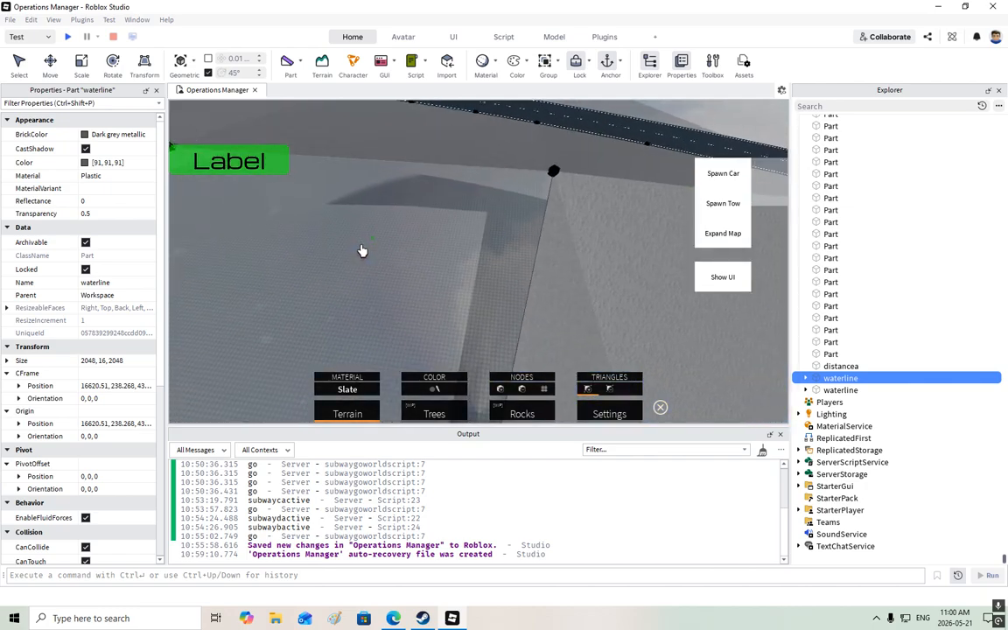
pyautogui.click(536, 159)
pyautogui.moveTo(517, 158)
pyautogui.mouseDown(button='right')
pyautogui.moveTo(477, 178)
pyautogui.moveTo(524, 142)
pyautogui.moveTo(515, 145)
pyautogui.mouseUp(button='right')
pyautogui.press('w')
pyautogui.scroll(-2, 515, 145)
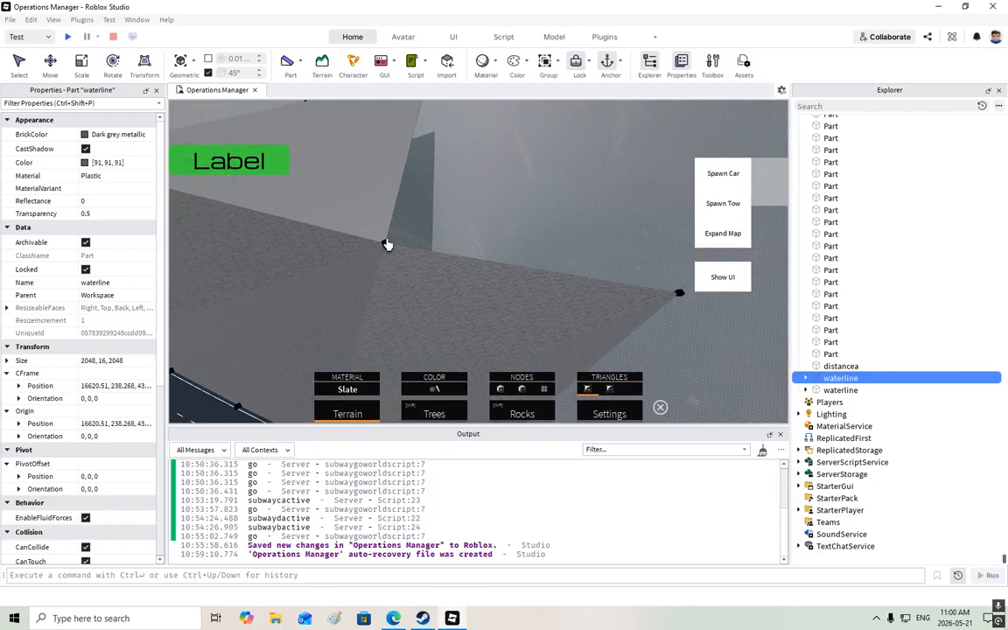
# Add a Slate triangle joining the slope's corner node, the outlying ground node and the next node along the slope's edge
pyautogui.click(386, 246)
pyautogui.moveTo(469, 238); pyautogui.dragTo(495, 229, button='right')
pyautogui.press('w')
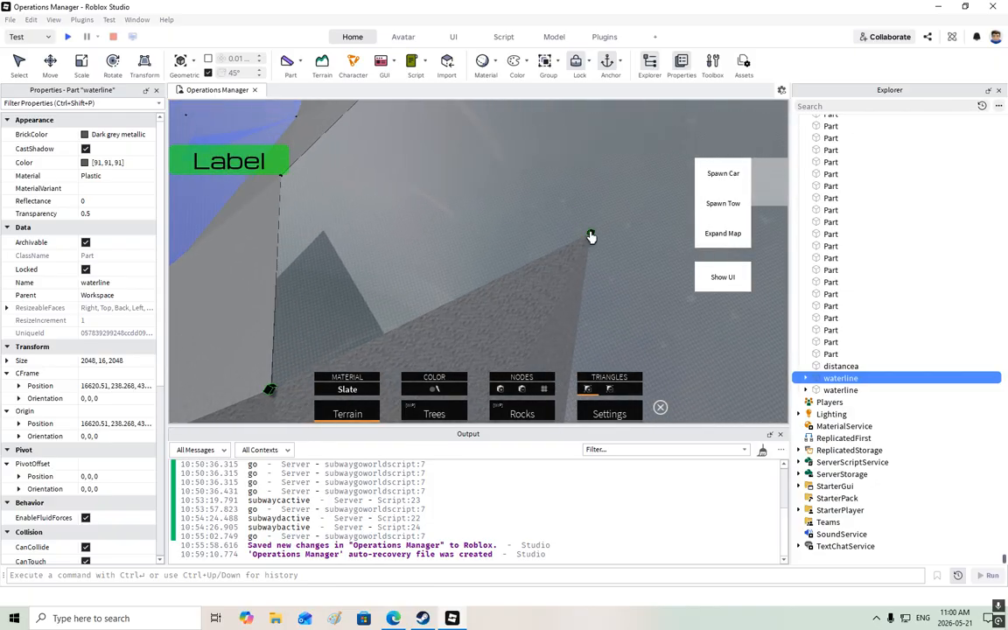
pyautogui.moveTo(574, 232); pyautogui.dragTo(484, 237, button='right')
pyautogui.press('w')
pyautogui.press('w')
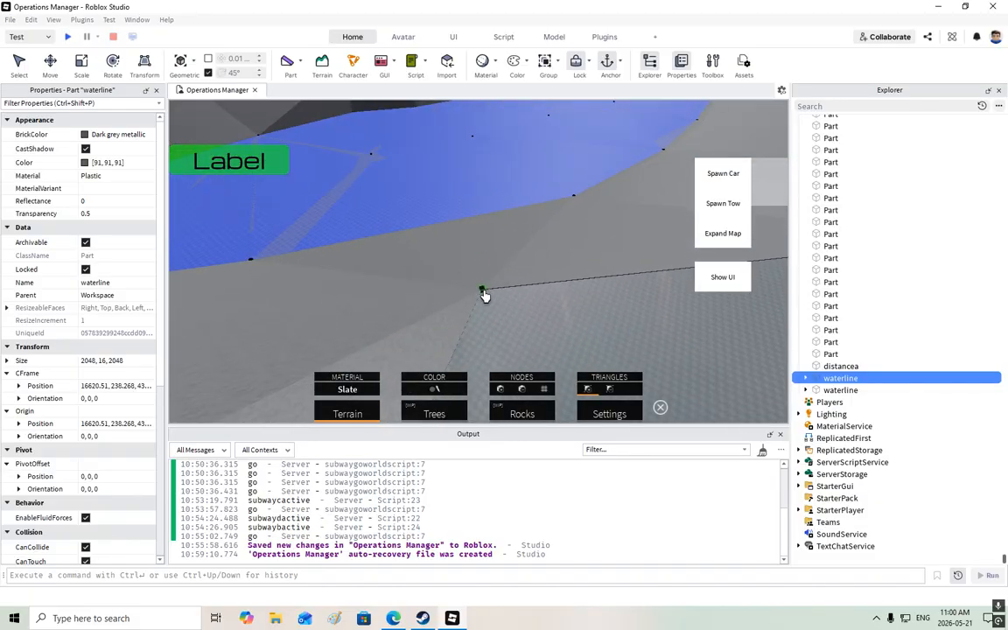
pyautogui.moveTo(483, 293); pyautogui.dragTo(473, 280, button='right')
# Select the next lakeside slope edge node and the outlying ground node for another Slate triangle
pyautogui.press('w')
pyautogui.press('a')
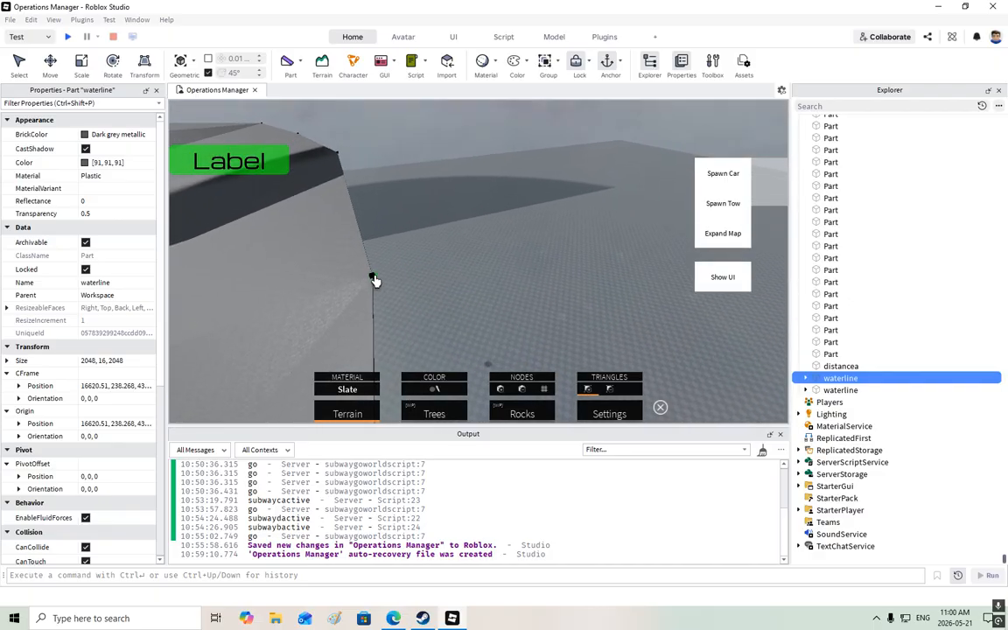
pyautogui.moveTo(373, 280); pyautogui.dragTo(423, 270, button='right')
pyautogui.press('w')
pyautogui.press('s')
pyautogui.press('d')
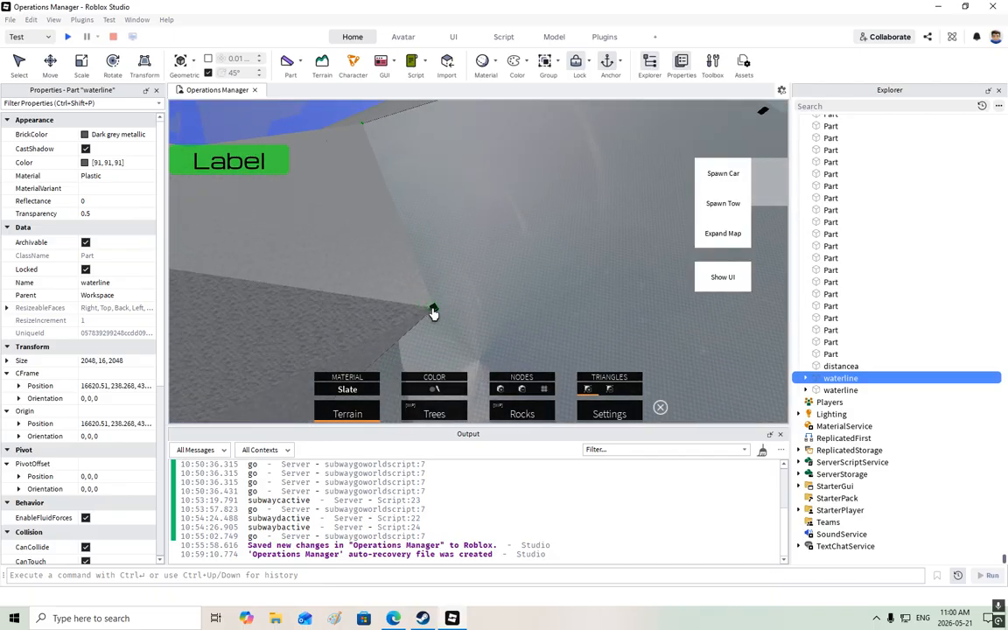
# Add a Slate triangle from the last filled road-edge point and the next one to the outlying ground node
pyautogui.press('s')
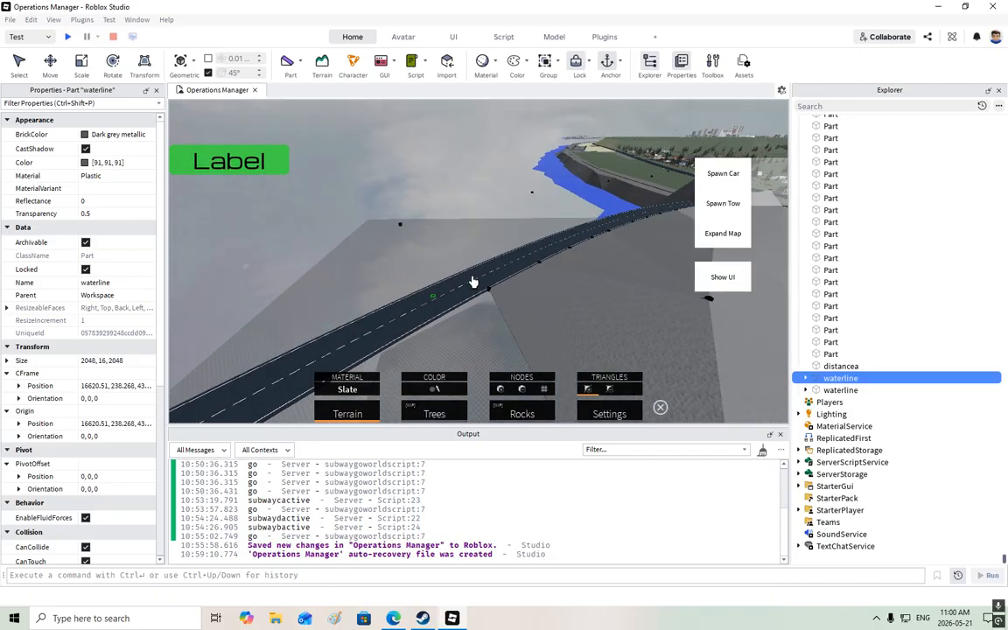
pyautogui.moveTo(508, 274); pyautogui.dragTo(504, 270, button='right')
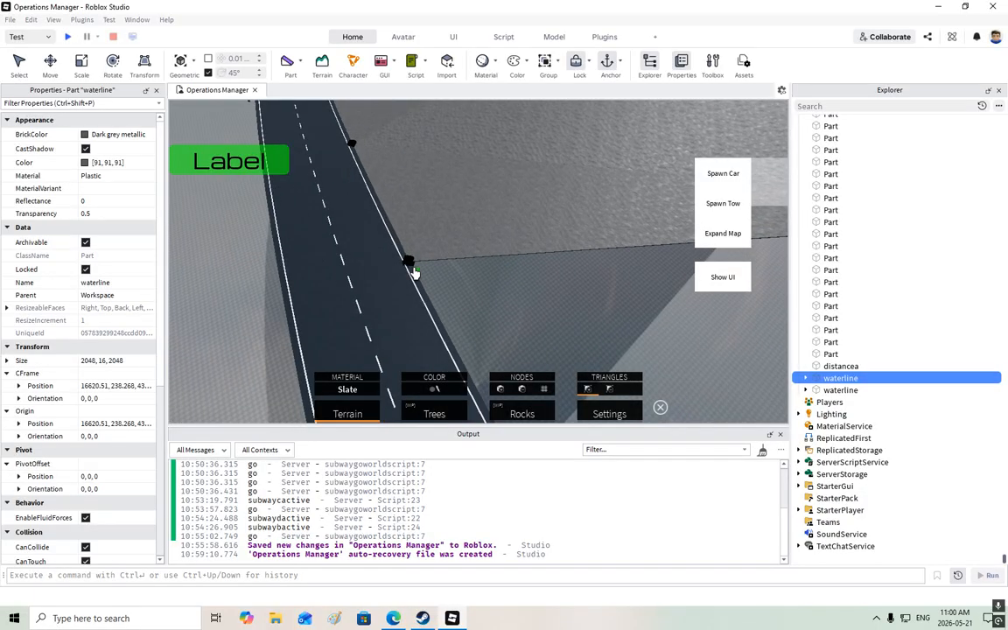
pyautogui.moveTo(409, 265); pyautogui.dragTo(446, 275, button='right')
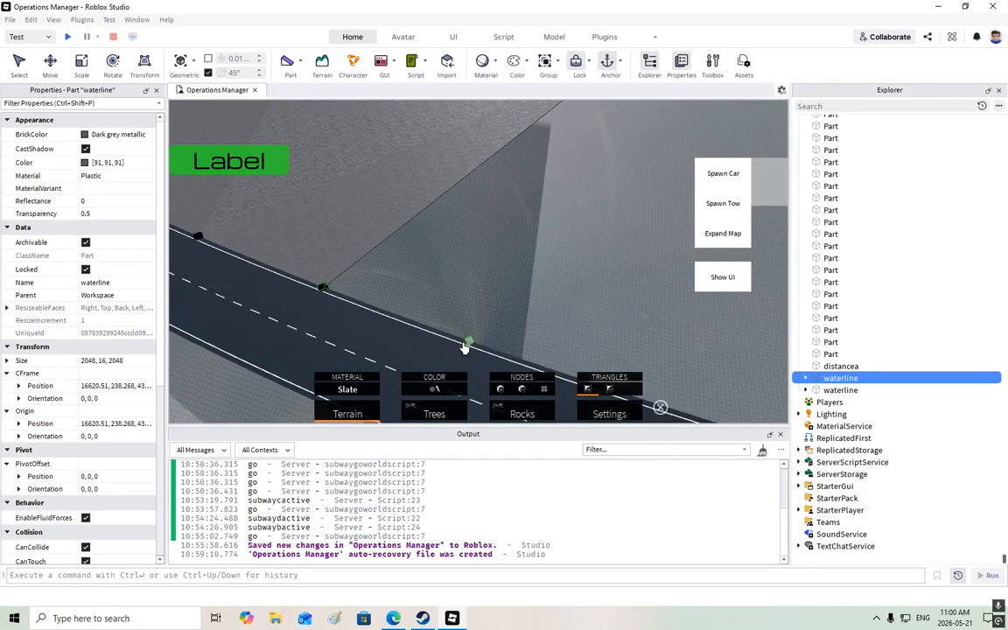
pyautogui.moveTo(470, 347); pyautogui.dragTo(471, 345, button='right')
pyautogui.press('w')
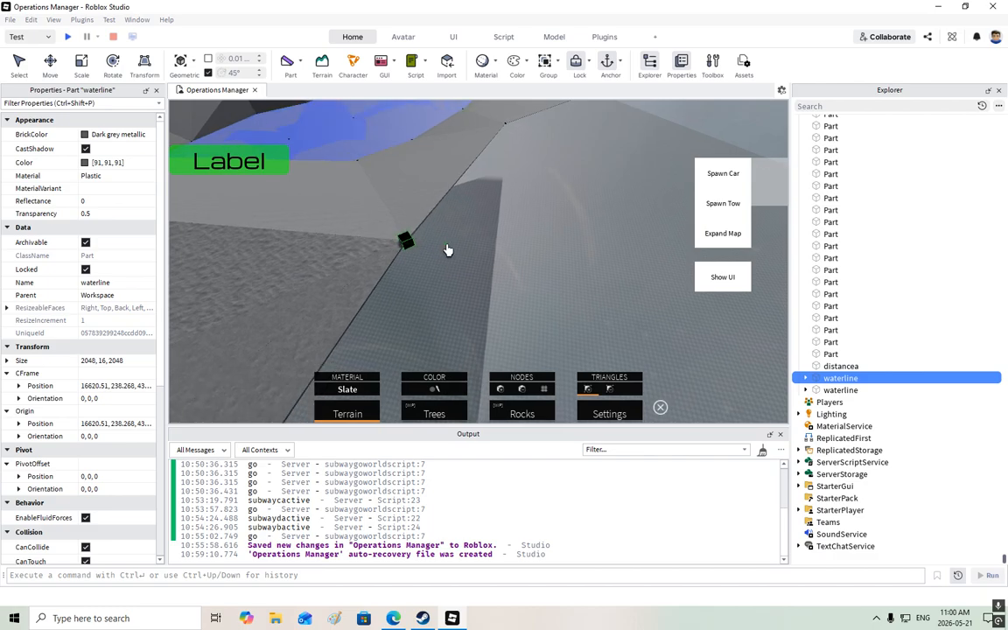
# Fan more Slate triangles from the outlying ground node to the following road-edge points and the next ground node
pyautogui.press('s')
pyautogui.press('d')
pyautogui.click(597, 282)
pyautogui.moveTo(597, 282); pyautogui.dragTo(597, 284, button='right')
pyautogui.press('w')
pyautogui.moveTo(435, 259); pyautogui.dragTo(440, 261, button='right')
pyautogui.click(508, 258)
pyautogui.moveTo(508, 258); pyautogui.dragTo(473, 250, button='right')
pyautogui.click(480, 216)
pyautogui.moveTo(468, 192); pyautogui.dragTo(472, 238, button='right')
pyautogui.click(447, 225)
pyautogui.press('a')
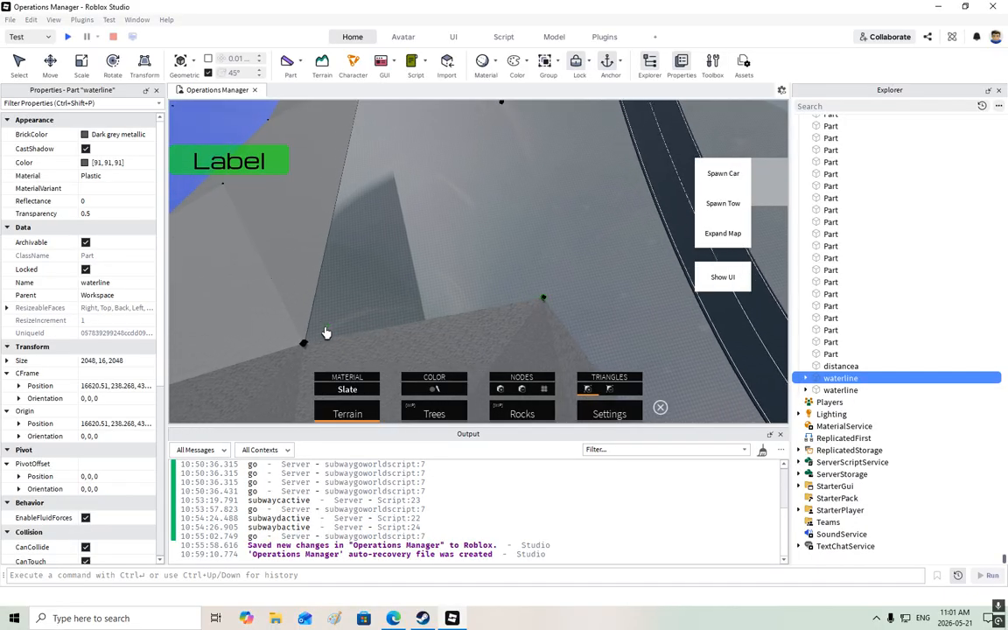
# Join the lakeside slope's edge nodes to the next outlying ground node with Slate triangles
pyautogui.moveTo(309, 347); pyautogui.dragTo(353, 285, button='right')
pyautogui.press('a')
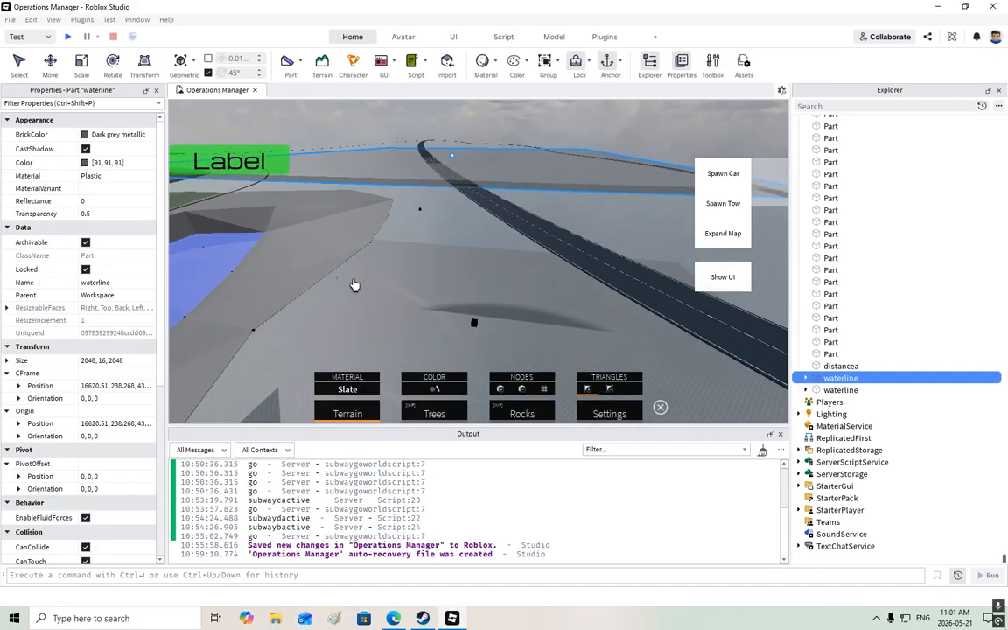
pyautogui.press('a')
pyautogui.moveTo(477, 331); pyautogui.dragTo(475, 329, button='right')
pyautogui.moveTo(533, 304); pyautogui.dragTo(531, 297, button='right')
pyautogui.moveTo(463, 223); pyautogui.dragTo(446, 225, button='right')
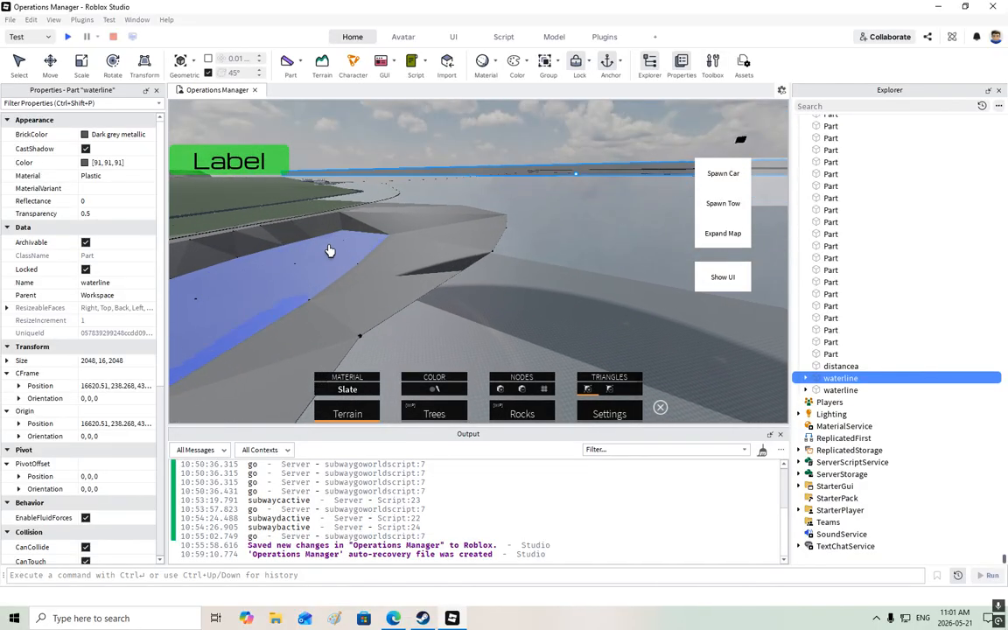
pyautogui.press('w')
pyautogui.moveTo(331, 252); pyautogui.dragTo(347, 248, button='right')
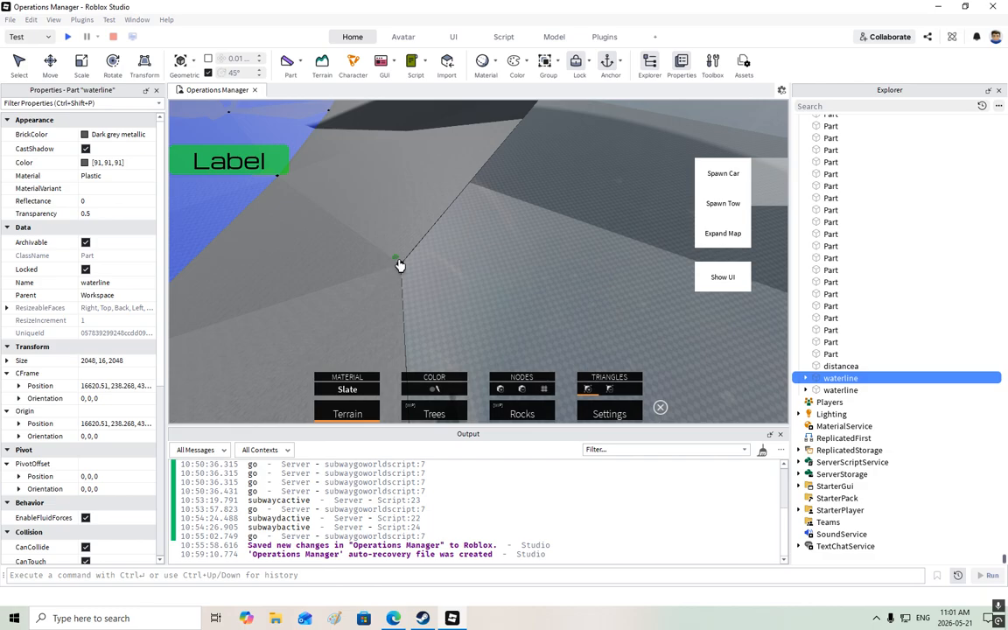
pyautogui.moveTo(400, 267); pyautogui.dragTo(381, 253, button='right')
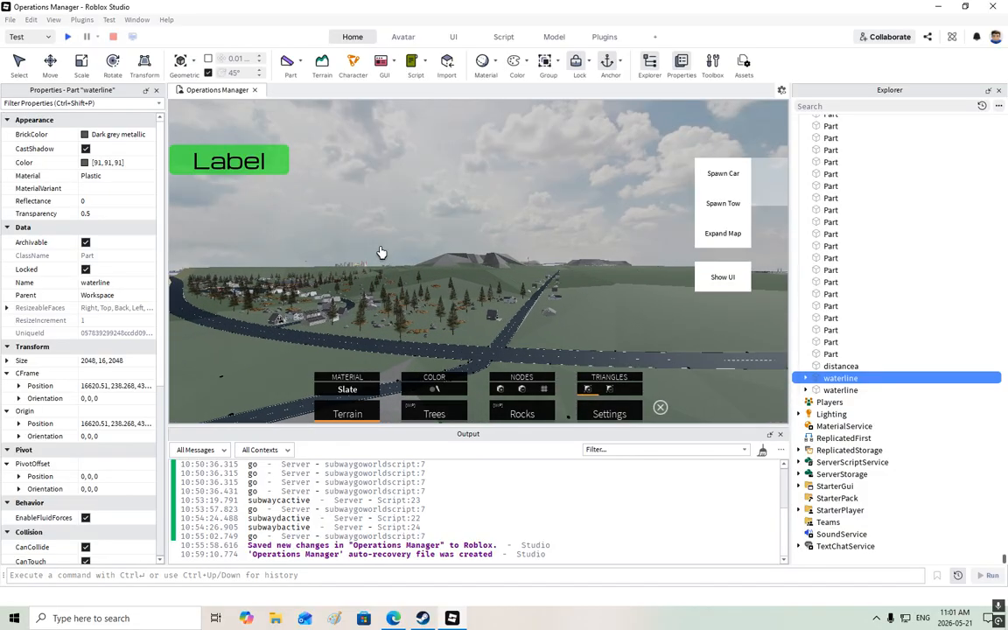
# Extend the dark Slate slope outside the curved outer road with triangles toward the water's edge
pyautogui.moveTo(448, 261); pyautogui.dragTo(377, 246, button='right')
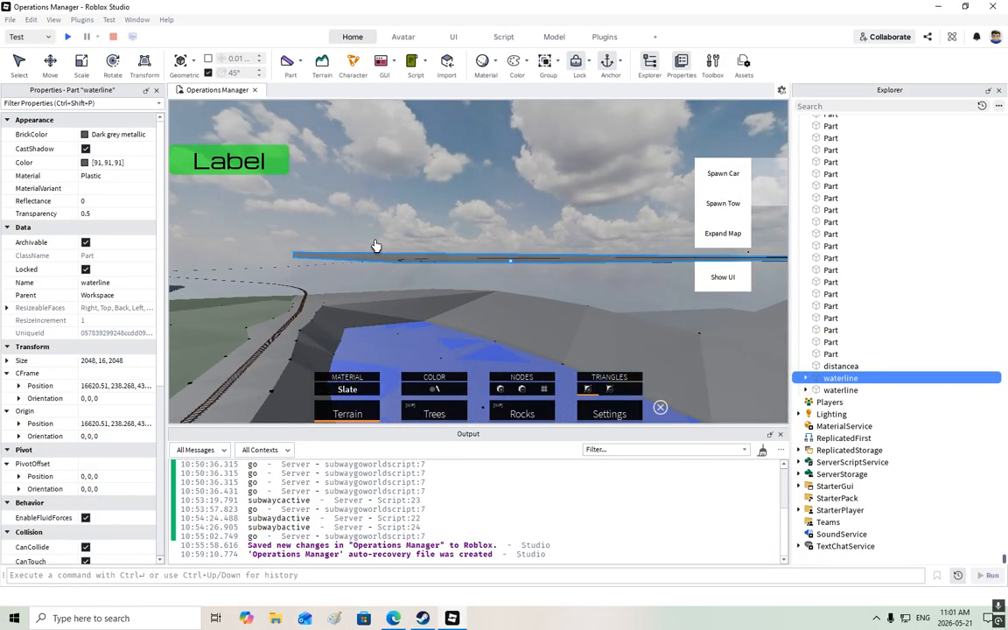
pyautogui.moveTo(376, 246); pyautogui.dragTo(394, 230, button='right')
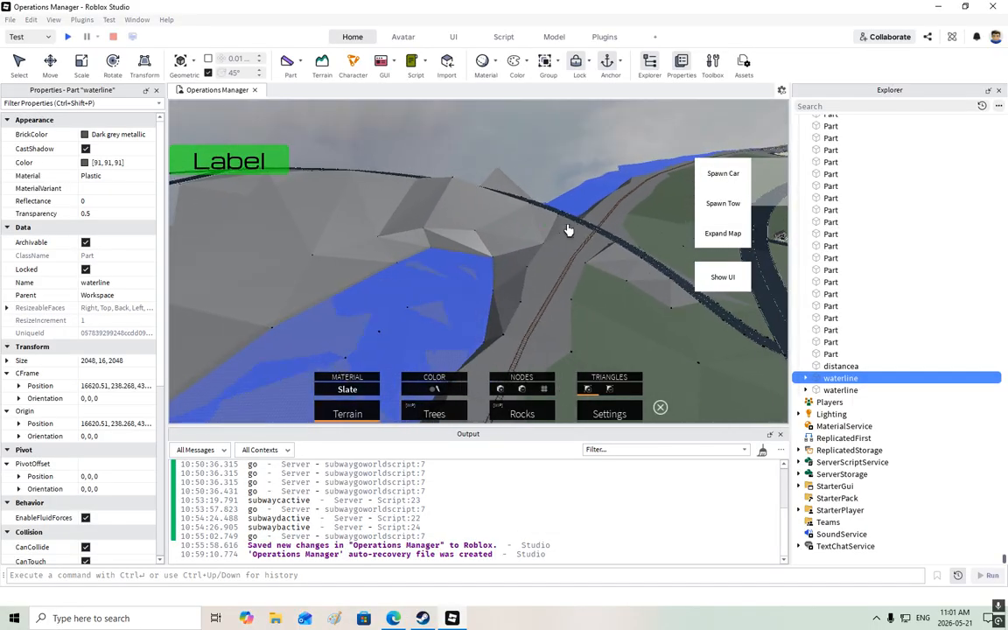
pyautogui.moveTo(569, 231); pyautogui.dragTo(531, 228, button='right')
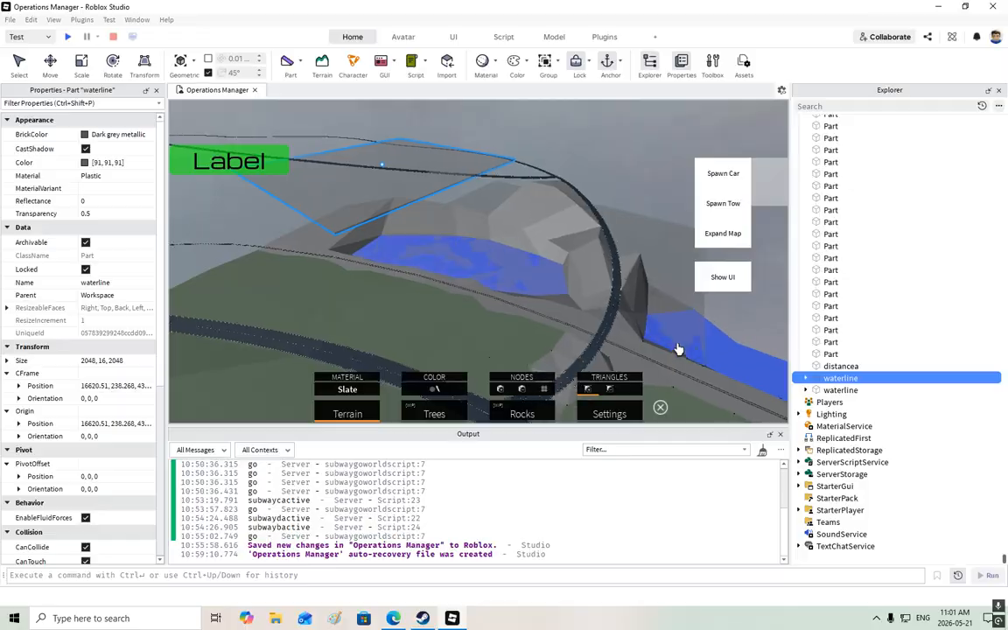
pyautogui.moveTo(341, 230); pyautogui.dragTo(367, 232, button='right')
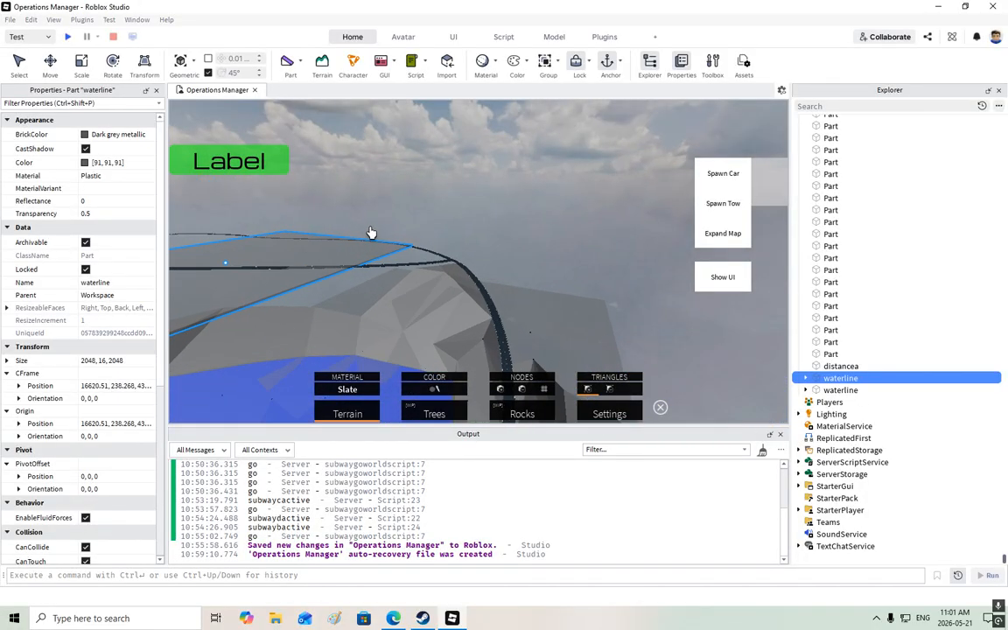
pyautogui.moveTo(481, 261); pyautogui.dragTo(504, 263, button='right')
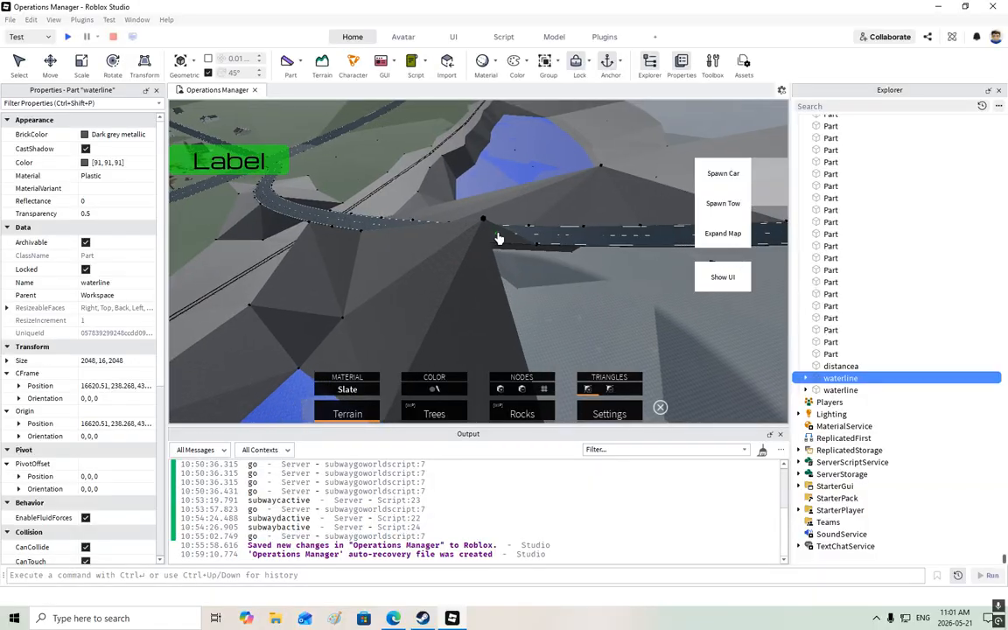
pyautogui.press('w')
pyautogui.moveTo(470, 215); pyautogui.dragTo(463, 227, button='right')
pyautogui.moveTo(416, 293); pyautogui.dragTo(406, 286, button='right')
pyautogui.scroll(4, 462, 251)
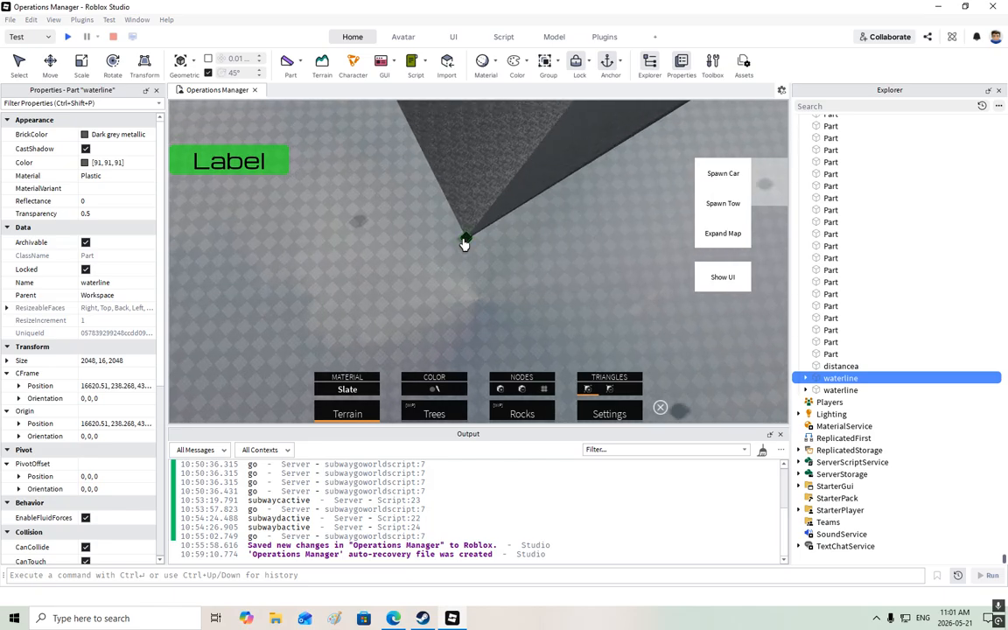
pyautogui.moveTo(464, 243); pyautogui.dragTo(533, 255, button='right')
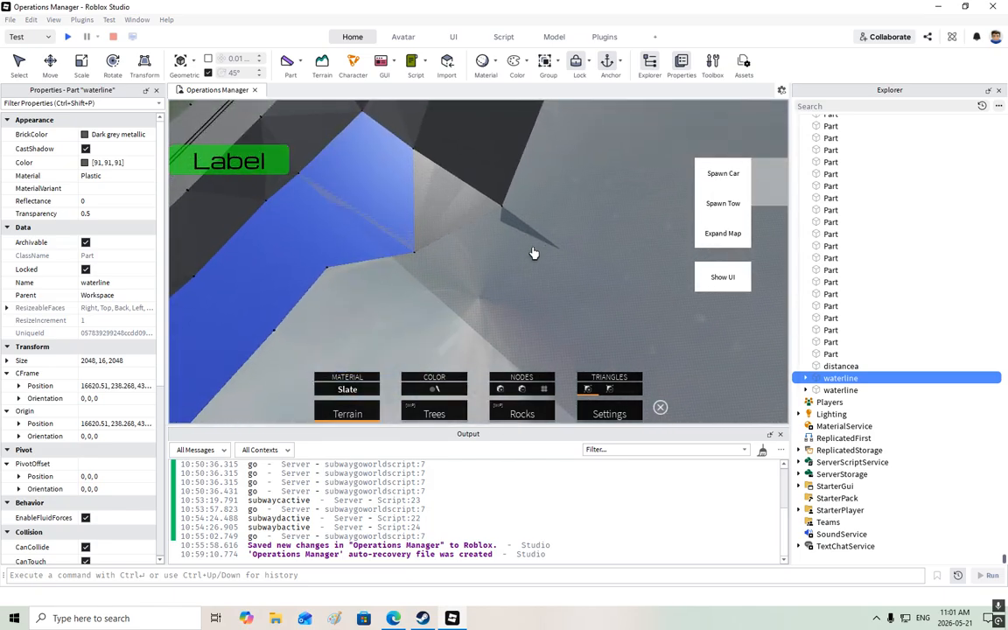
# Place new terrain nodes across the empty ground outside the outer road
pyautogui.moveTo(555, 252); pyautogui.dragTo(515, 237, button='right')
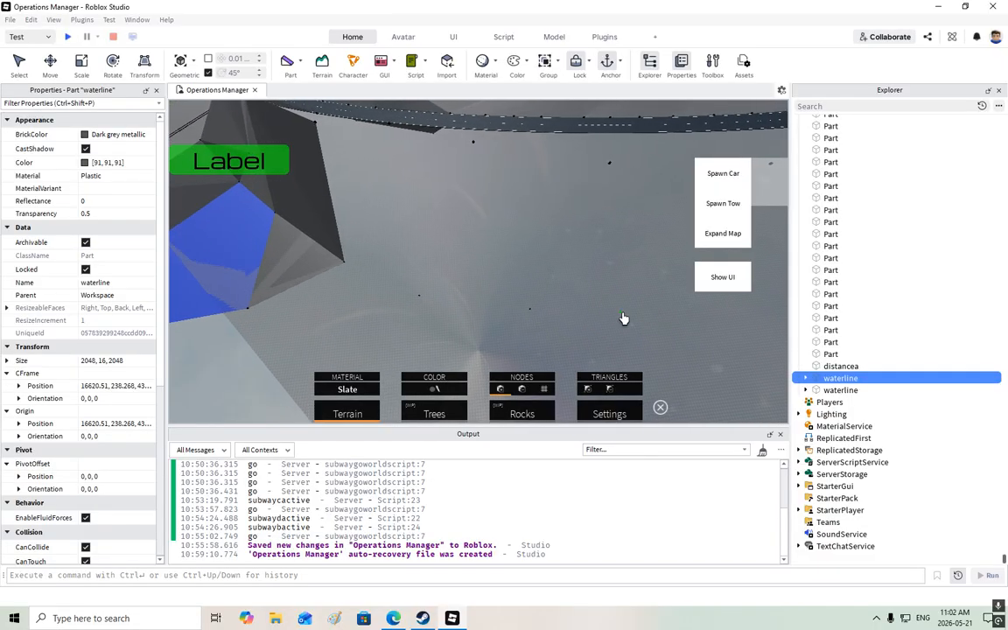
pyautogui.moveTo(657, 316); pyautogui.dragTo(627, 295, button='right')
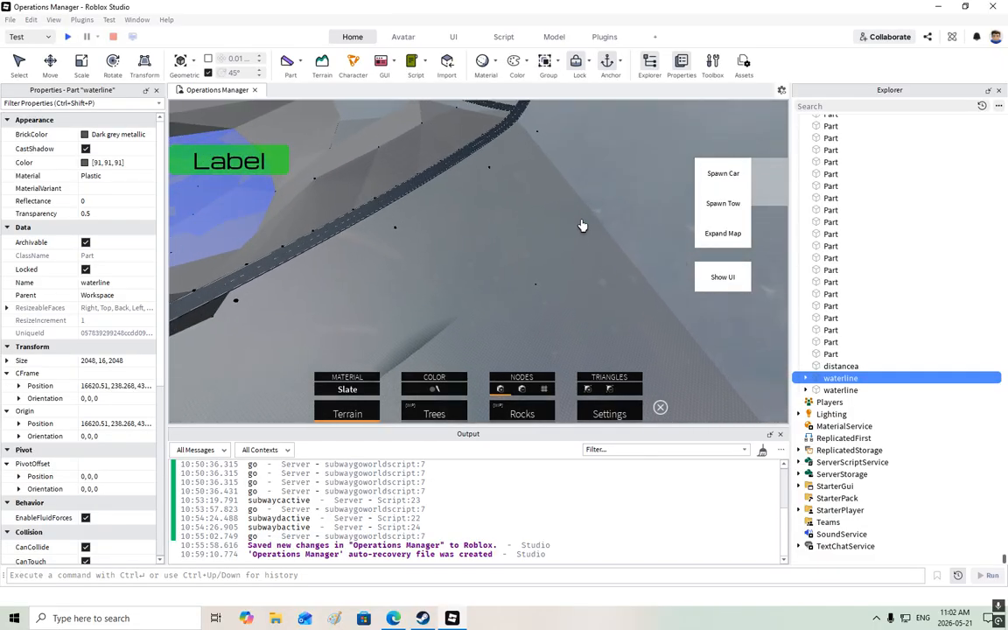
pyautogui.press('w')
pyautogui.moveTo(585, 223); pyautogui.dragTo(453, 184, button='right')
pyautogui.press('w')
pyautogui.press('w')
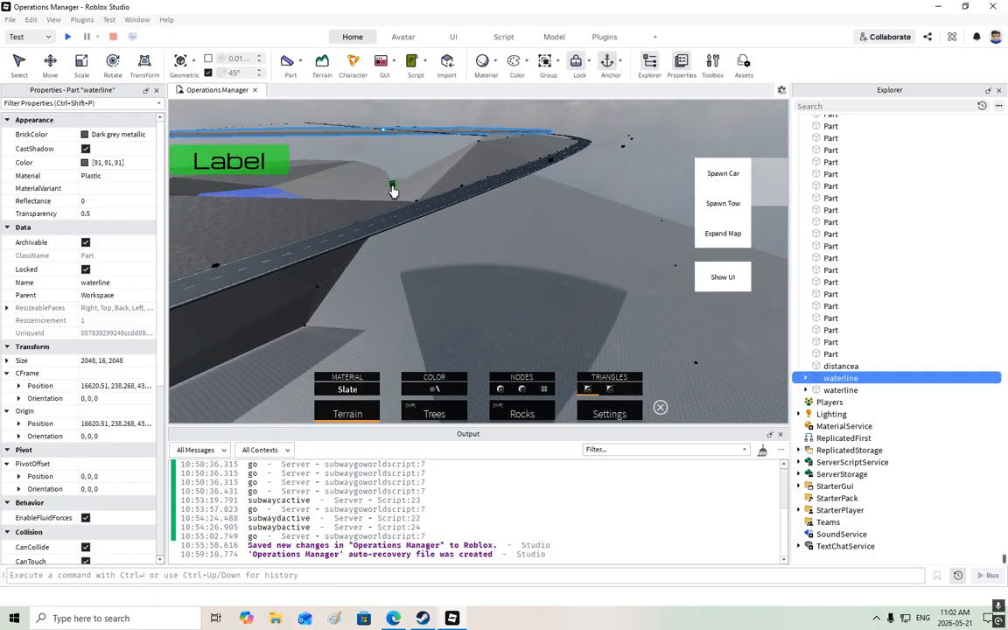
# Add Slate triangles outside the outer road, joining the steep slope's edge to the newly placed nodes
pyautogui.moveTo(392, 190); pyautogui.dragTo(398, 193, button='right')
pyautogui.press('w')
pyautogui.moveTo(517, 291); pyautogui.dragTo(468, 277, button='right')
pyautogui.click(473, 269)
pyautogui.moveTo(530, 308); pyautogui.dragTo(407, 266, button='right')
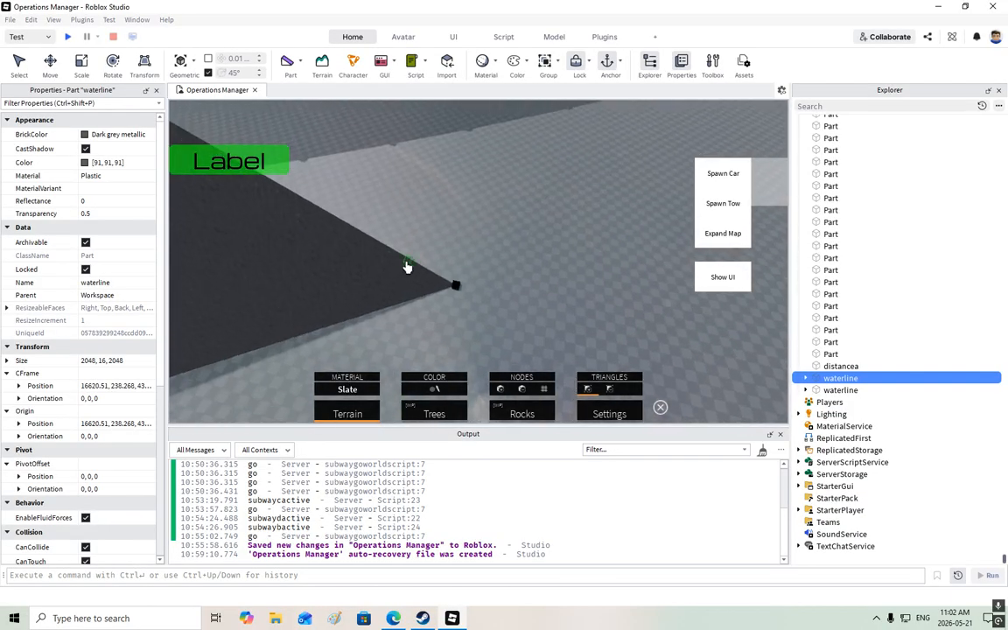
pyautogui.click(455, 291)
pyautogui.moveTo(455, 294); pyautogui.dragTo(525, 249, button='right')
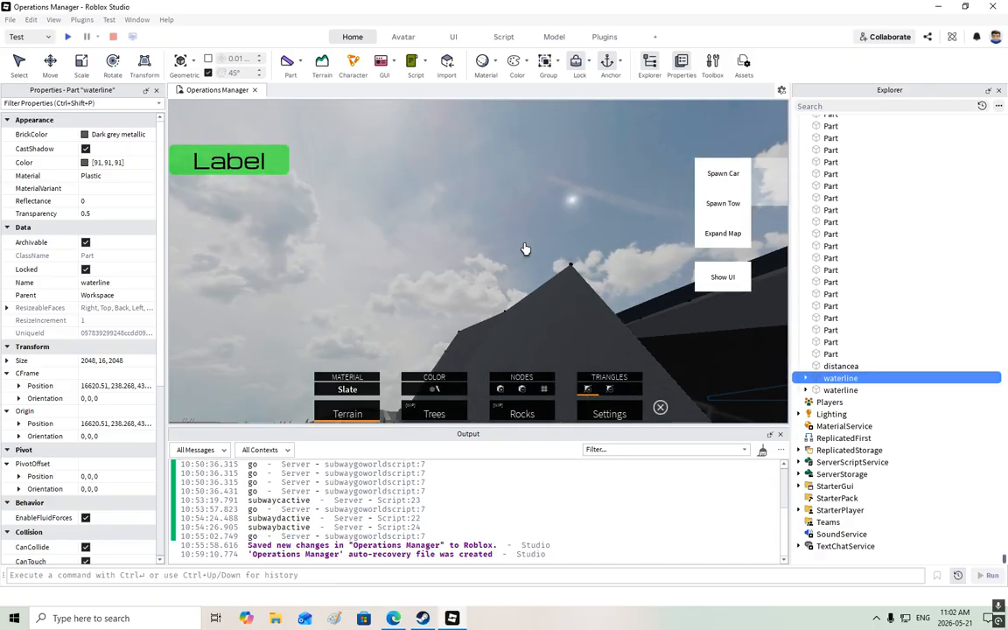
pyautogui.moveTo(549, 287); pyautogui.dragTo(511, 222, button='right')
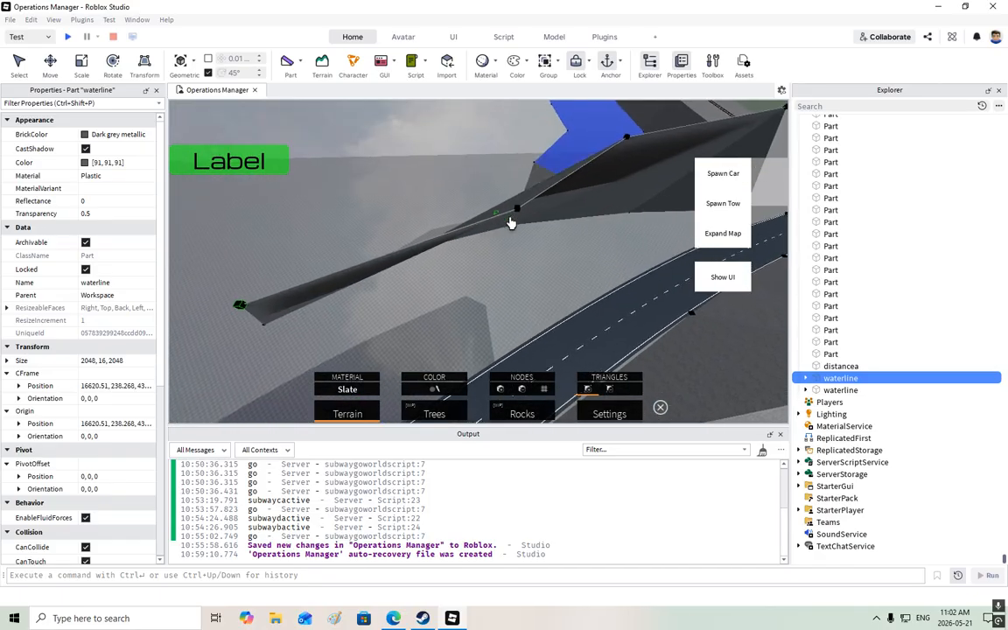
pyautogui.moveTo(519, 213); pyautogui.dragTo(386, 203, button='right')
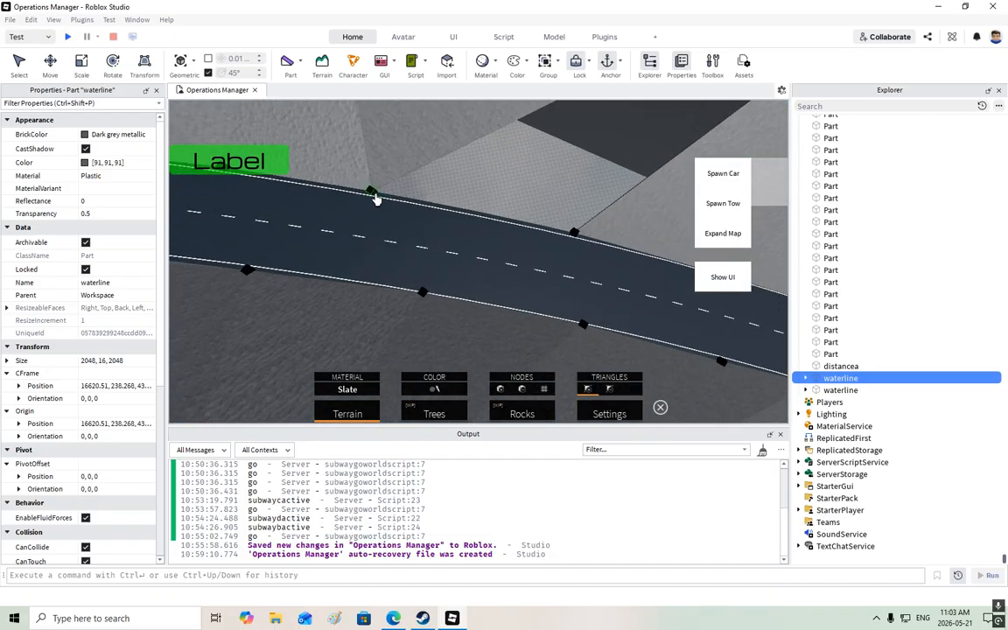
# Fill the gap beside the road's lake side with a Slate triangle between two neighbouring road-edge nodes and the slope
pyautogui.click(376, 197)
pyautogui.press('d')
pyautogui.click(547, 237)
pyautogui.moveTo(540, 243); pyautogui.dragTo(520, 245, button='right')
pyautogui.press('w')
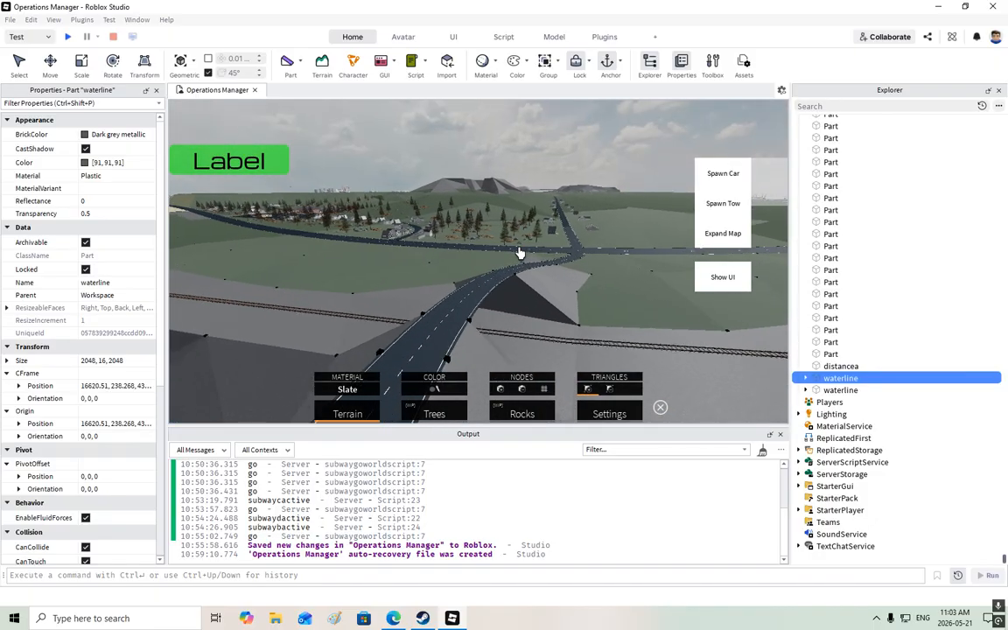
# Examine the outer road, the waterline and the new dark Slate slope from several sides
pyautogui.moveTo(520, 252); pyautogui.dragTo(519, 252, button='right')
pyautogui.press('w')
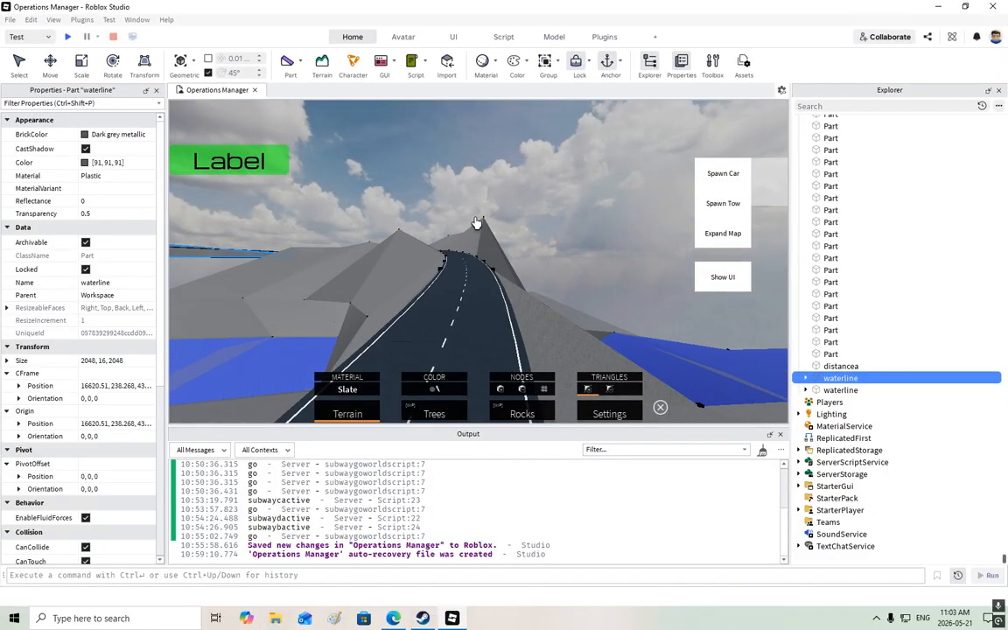
pyautogui.press('w')
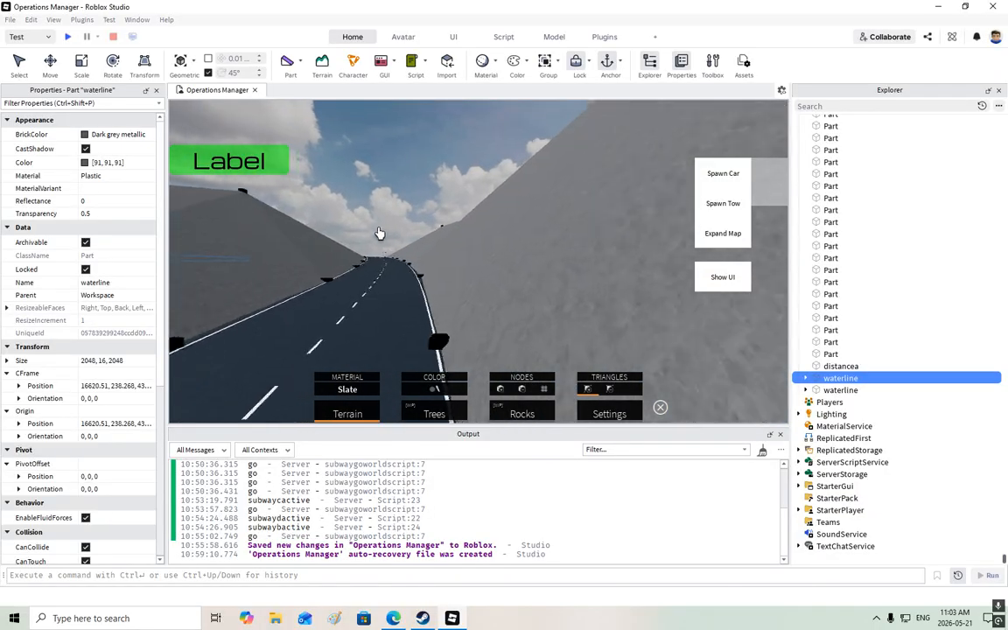
pyautogui.press('w')
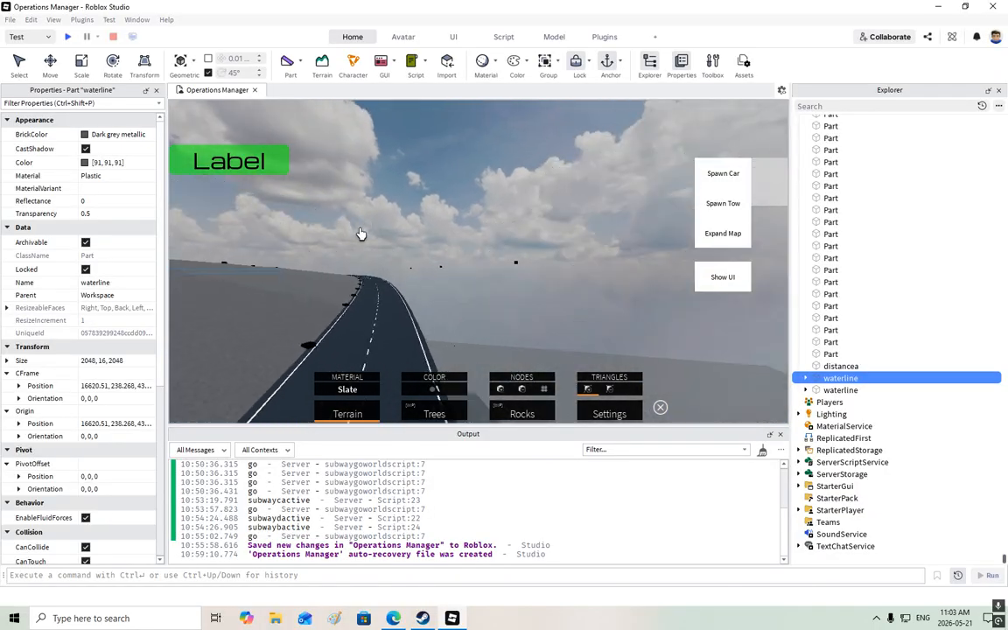
pyautogui.moveTo(359, 234); pyautogui.dragTo(352, 235, button='right')
pyautogui.press('w')
pyautogui.press('w')
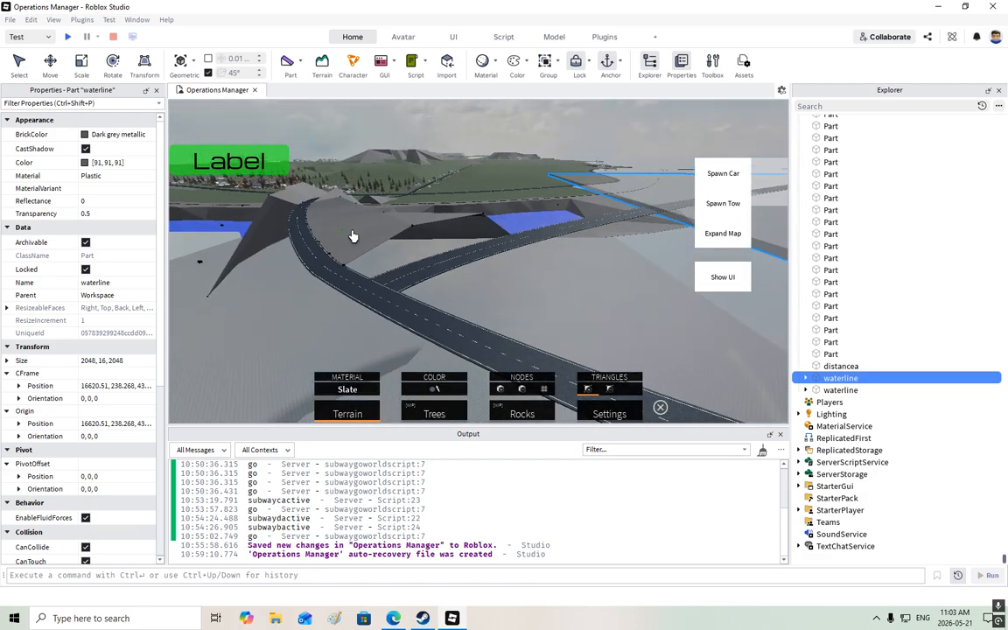
pyautogui.press('w')
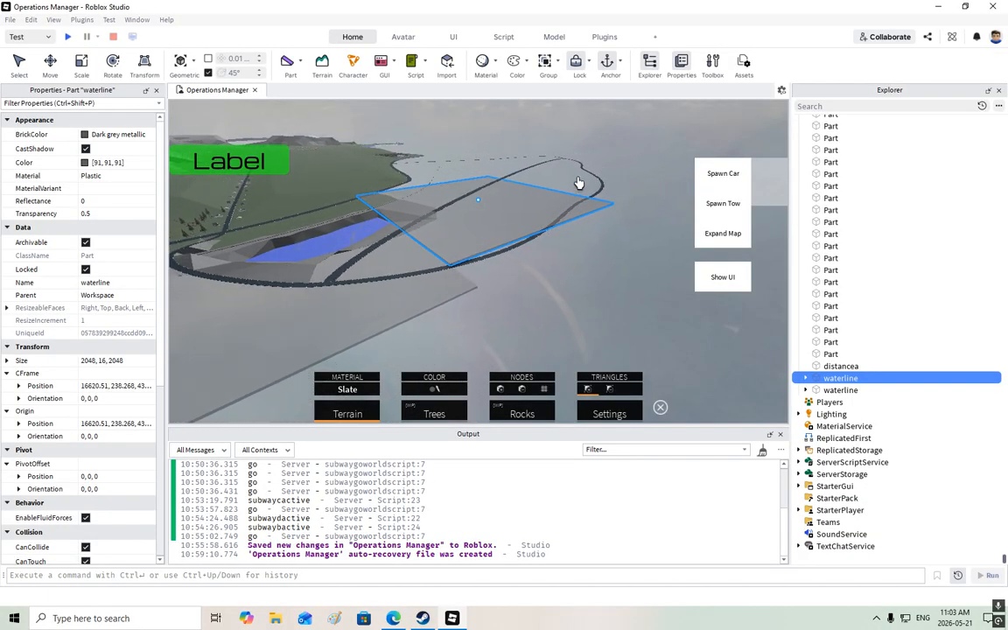
pyautogui.moveTo(507, 305); pyautogui.dragTo(498, 306, button='right')
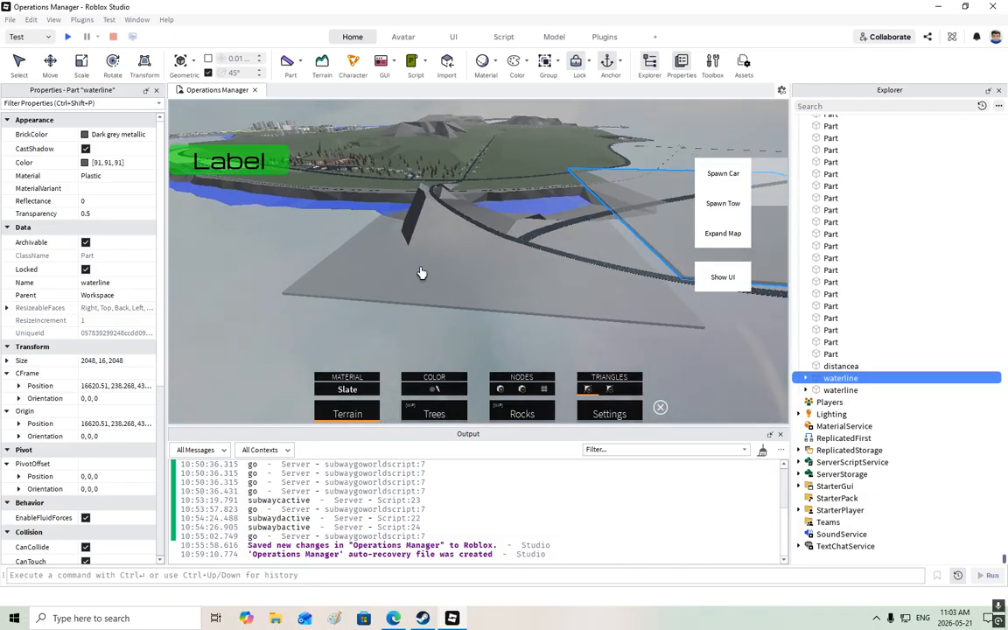
pyautogui.moveTo(415, 261); pyautogui.dragTo(427, 299, button='right')
pyautogui.moveTo(609, 246); pyautogui.dragTo(603, 221, button='right')
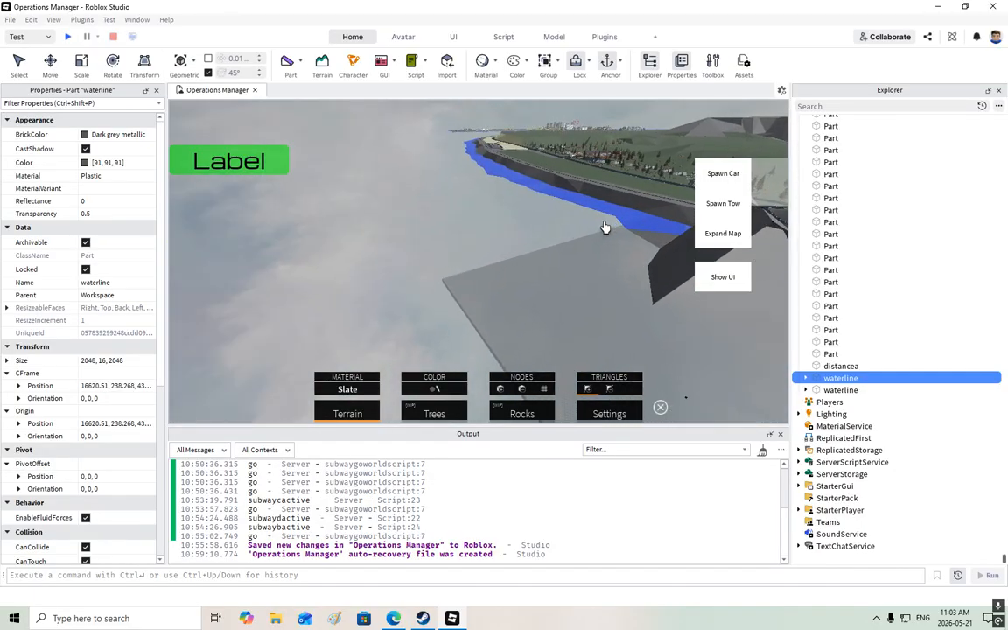
pyautogui.moveTo(604, 228); pyautogui.dragTo(603, 228, button='right')
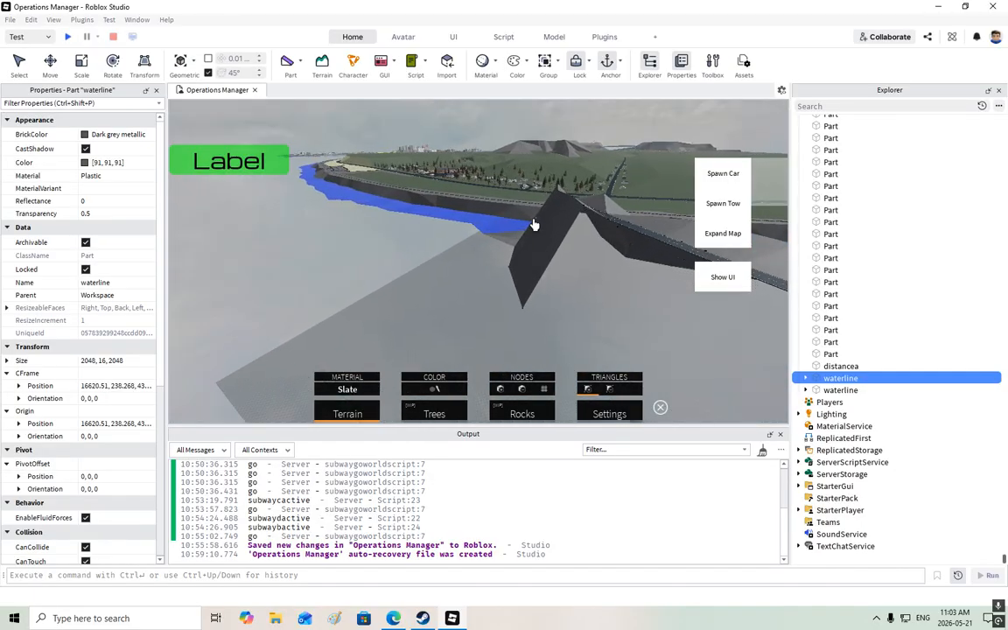
pyautogui.scroll(5, 534, 225)
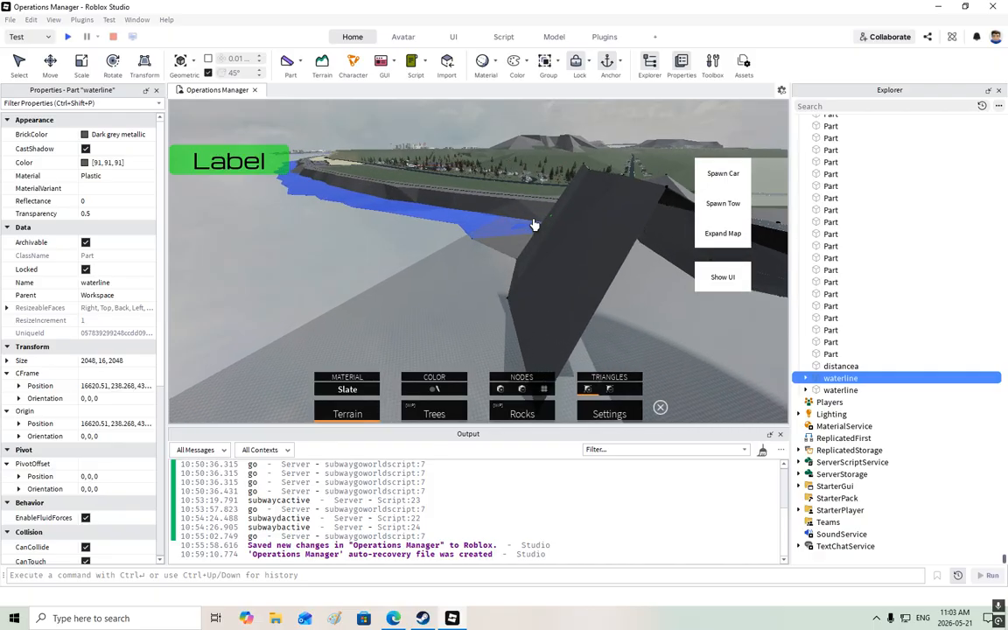
pyautogui.moveTo(534, 225); pyautogui.dragTo(475, 209, button='right')
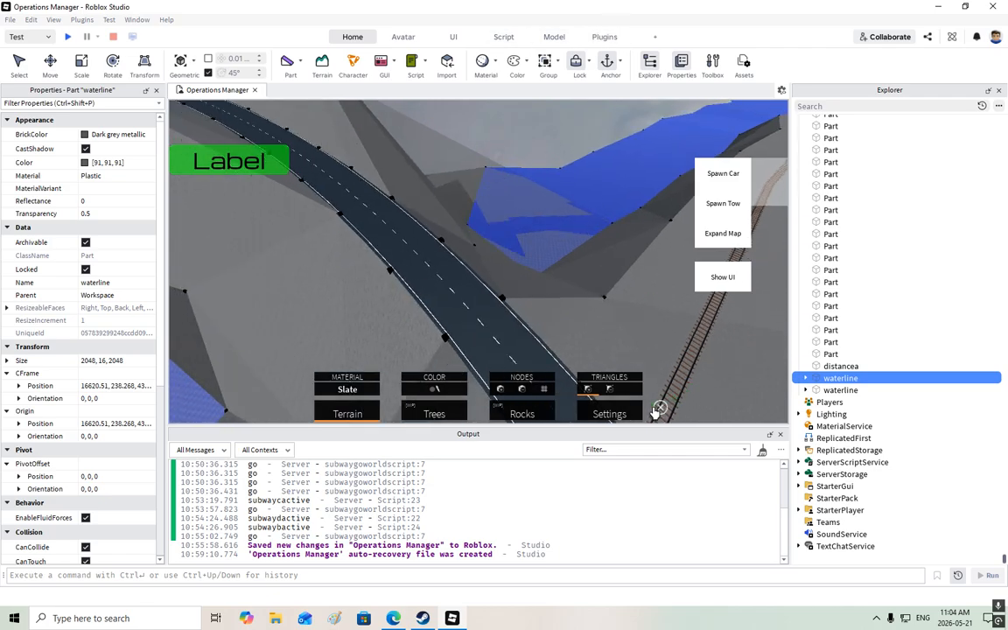
# Start a new Concrete road, 40 wide, branching off the side of the existing outer road
pyautogui.click(605, 37)
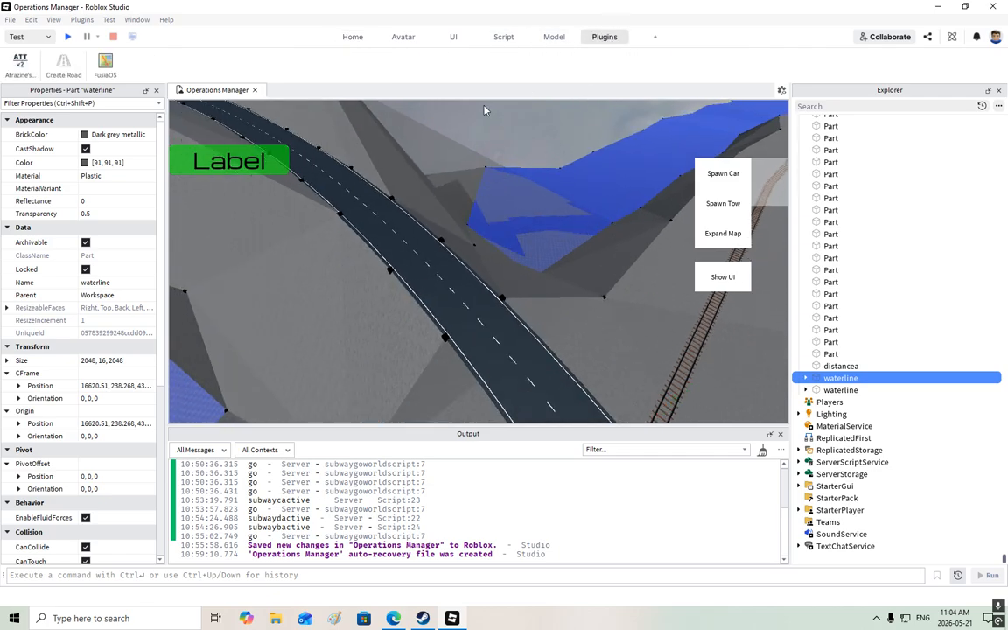
pyautogui.click(65, 56)
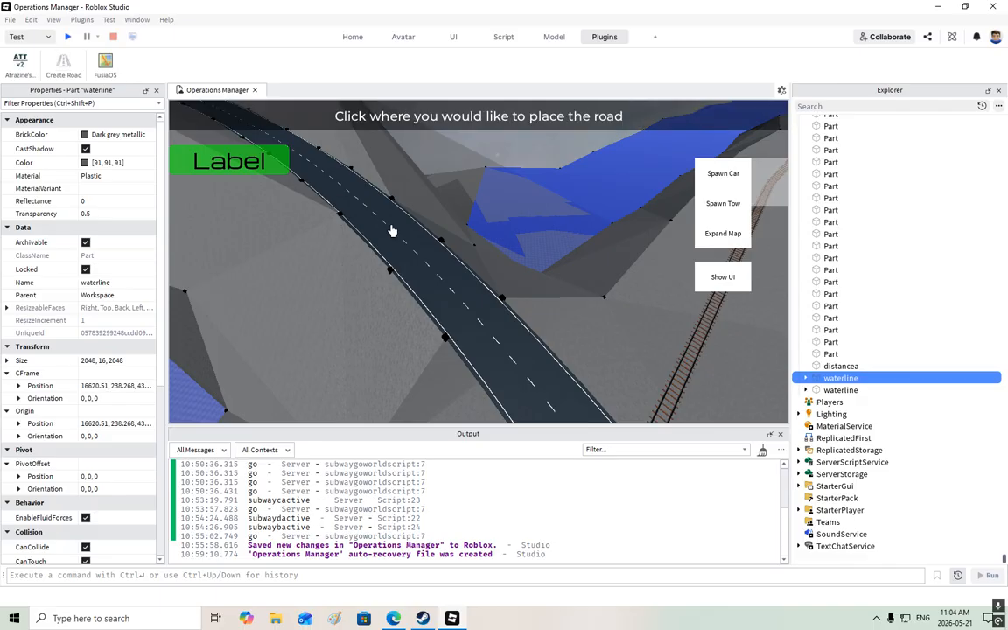
pyautogui.click(486, 288)
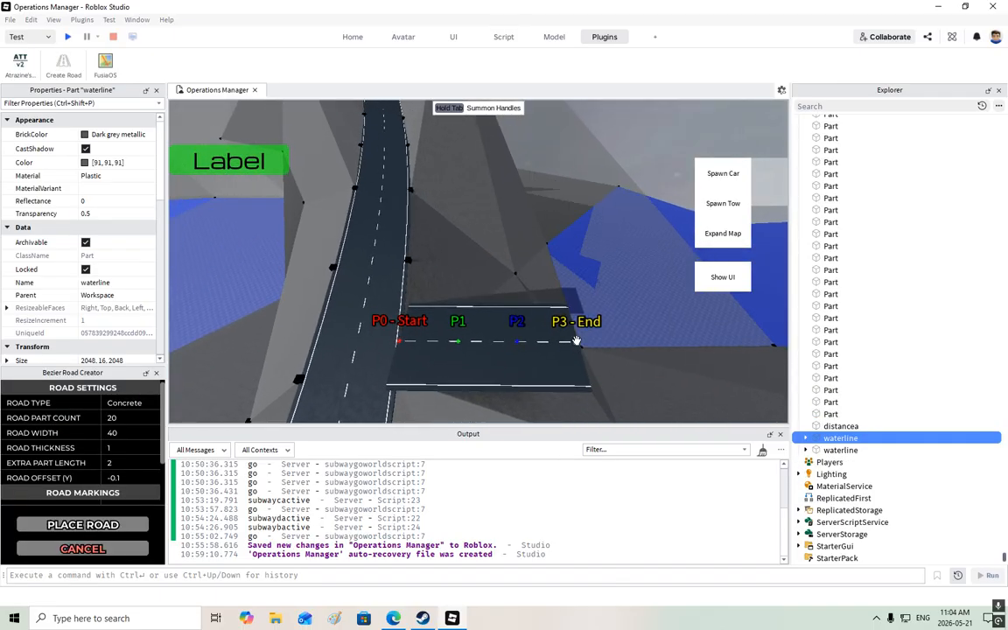
# Move the branch road's P3 - End point out along the dark Slate slope to form a long curve, and place the road
pyautogui.click(577, 341)
pyautogui.moveTo(575, 311); pyautogui.dragTo(523, 156)
pyautogui.moveTo(573, 190); pyautogui.dragTo(462, 169, button='right')
pyautogui.press('w')
pyautogui.moveTo(555, 213); pyautogui.dragTo(624, 190)
pyautogui.moveTo(560, 191); pyautogui.dragTo(572, 193)
pyautogui.moveTo(484, 197); pyautogui.dragTo(486, 196, button='right')
pyautogui.press('w')
pyautogui.press('s')
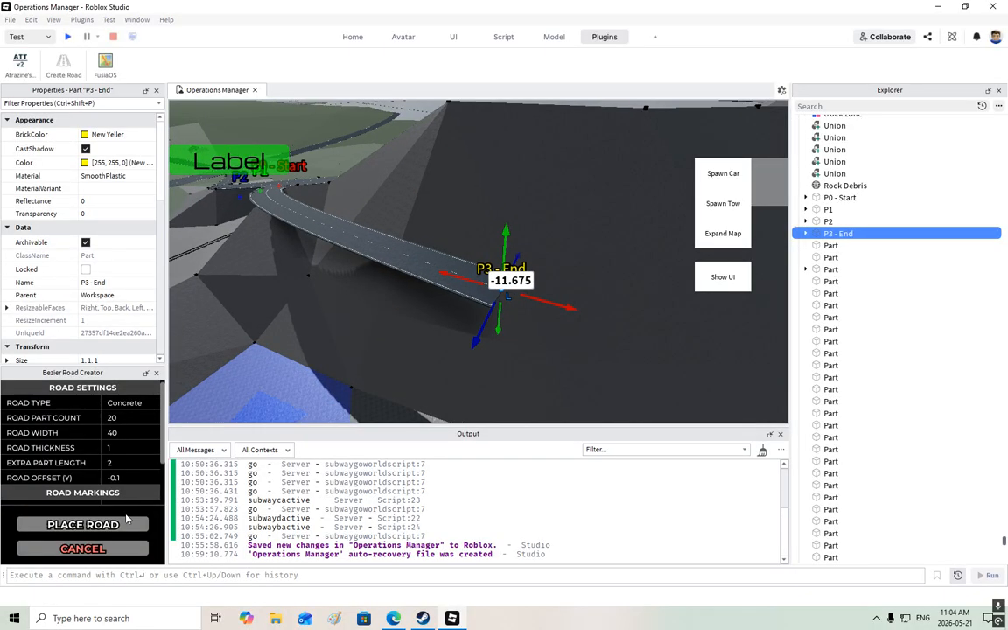
pyautogui.click(125, 519)
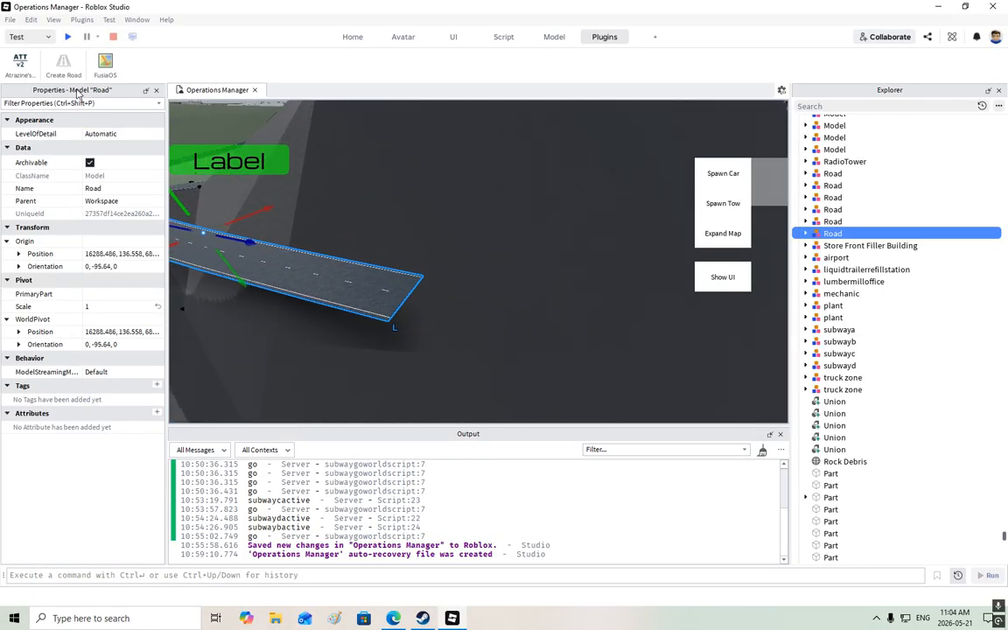
# Start another road at the placed branch's far end and move its P3 - End about 151 studs along the slope
pyautogui.click(63, 61)
pyautogui.click(400, 305)
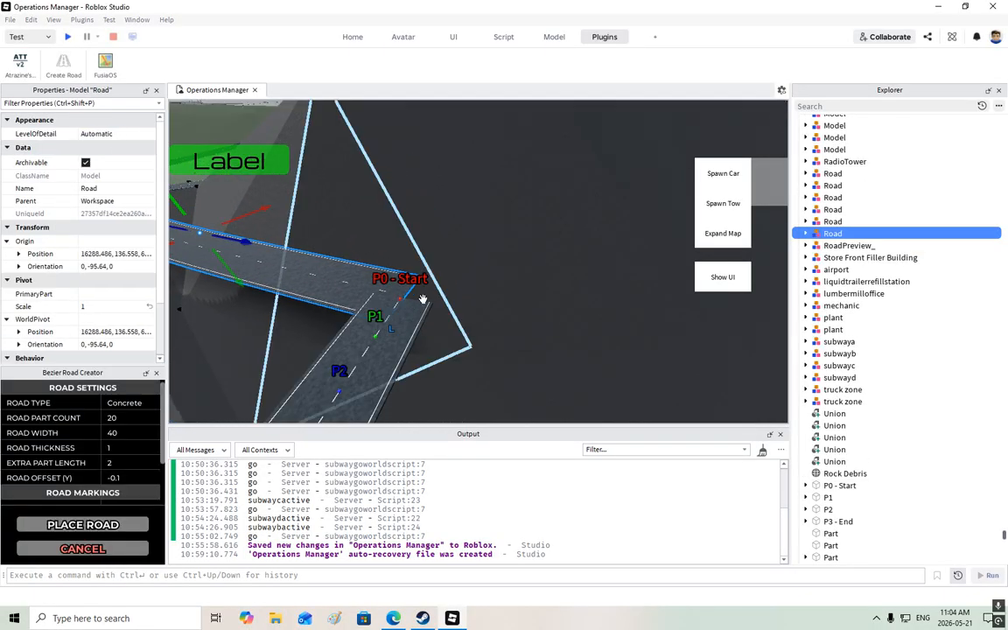
pyautogui.click(396, 330)
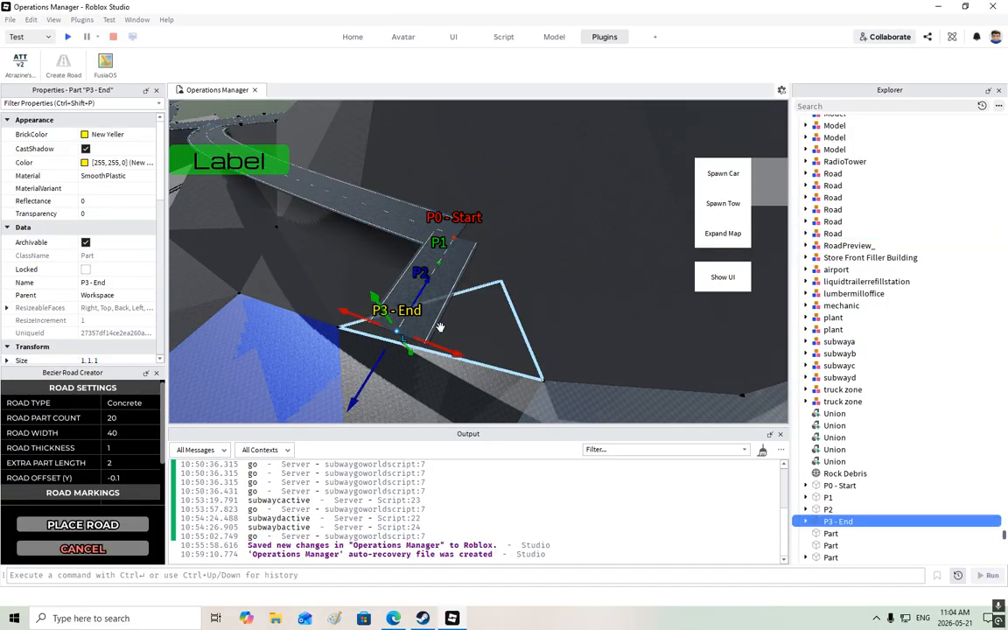
pyautogui.moveTo(443, 350); pyautogui.dragTo(615, 240)
pyautogui.moveTo(317, 371); pyautogui.dragTo(311, 374, button='right')
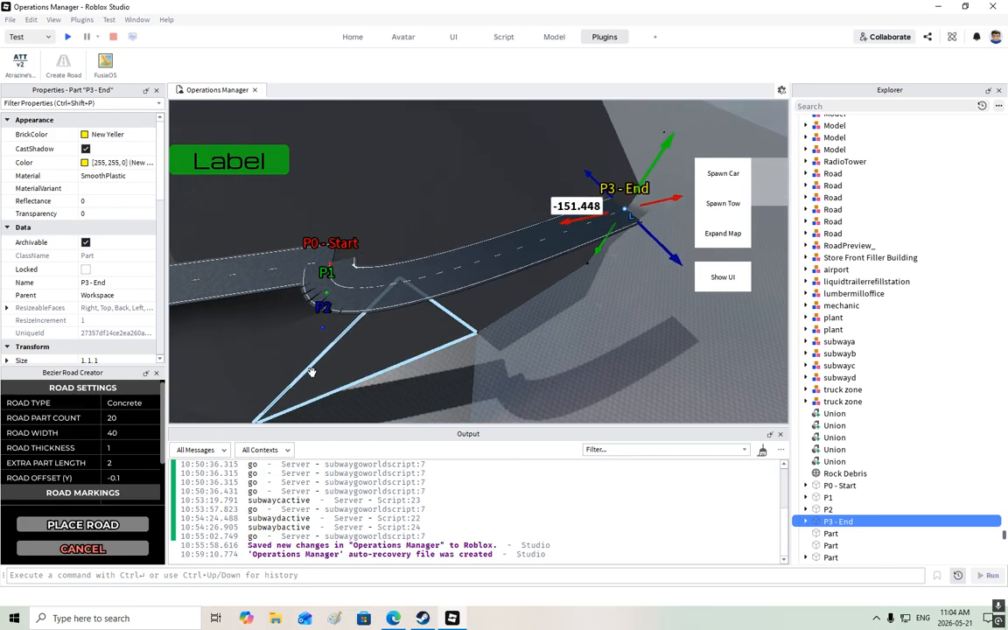
# Reposition the P2 and P1 points between the new segment's start and end, with P2 shifted toward the slope, to straighten the sharp bend
pyautogui.click(333, 323)
pyautogui.moveTo(385, 310); pyautogui.dragTo(602, 253)
pyautogui.moveTo(568, 304); pyautogui.dragTo(350, 289)
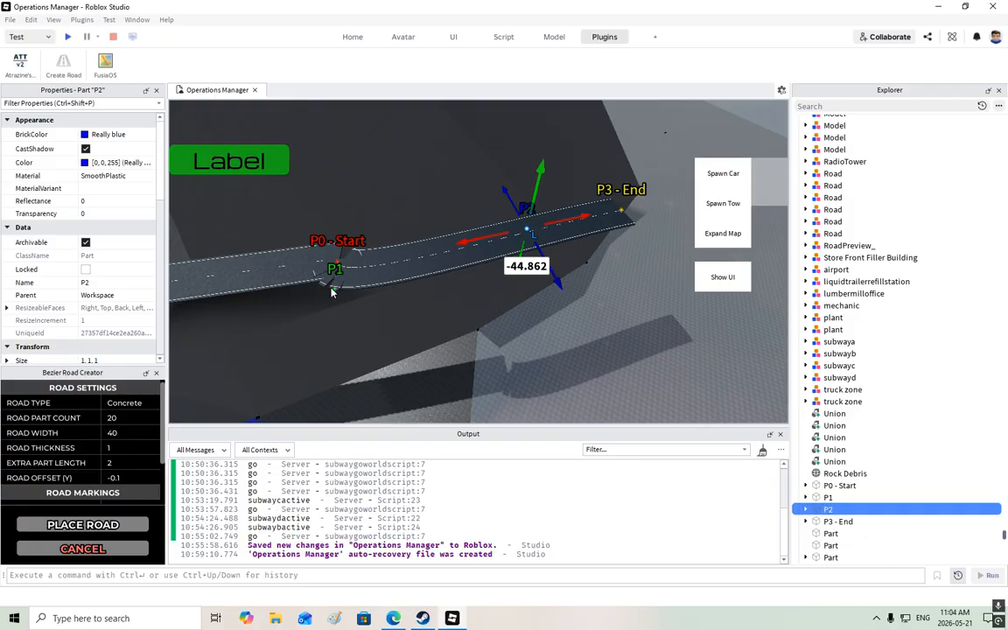
pyautogui.click(337, 287)
pyautogui.moveTo(371, 282); pyautogui.dragTo(464, 234)
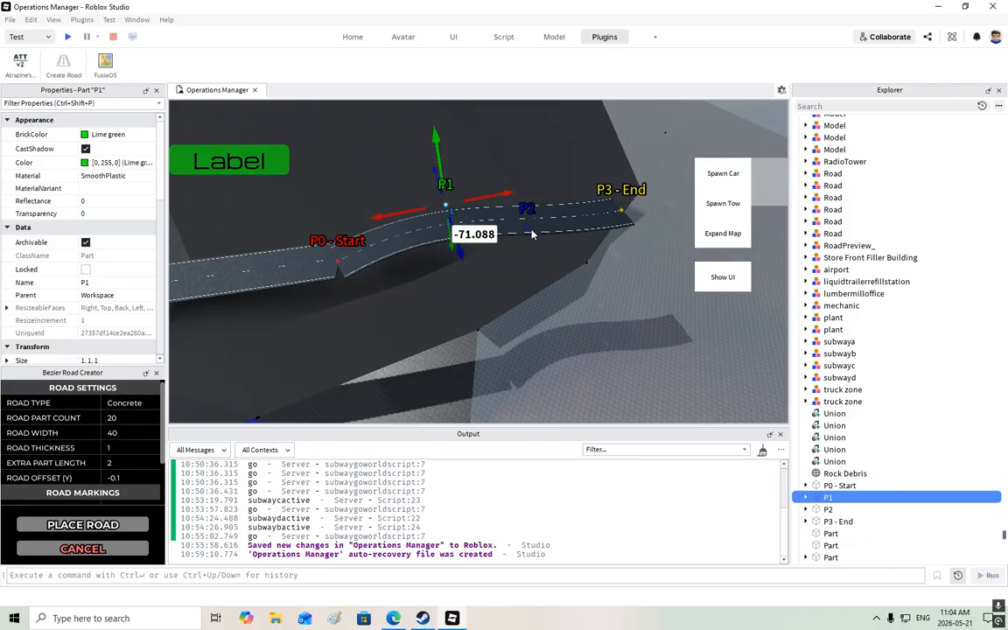
pyautogui.click(527, 229)
pyautogui.moveTo(535, 241); pyautogui.dragTo(509, 200)
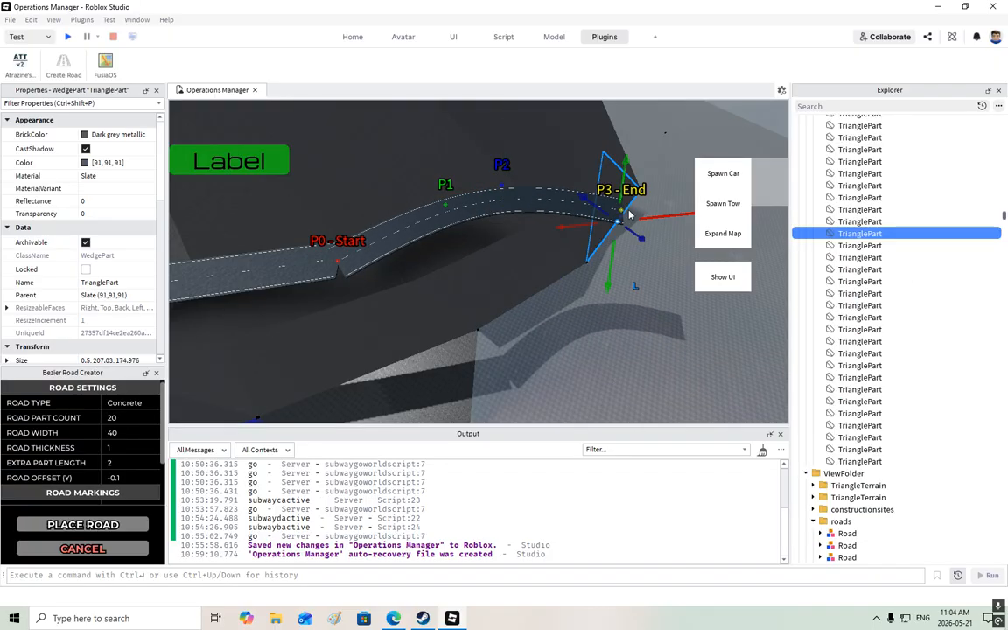
# Move the segment's P3 - End point about 133 studs to bring the road's end closer against the dark slope
pyautogui.press('f')
pyautogui.moveTo(485, 200); pyautogui.dragTo(485, 200, button='right')
pyautogui.press('d')
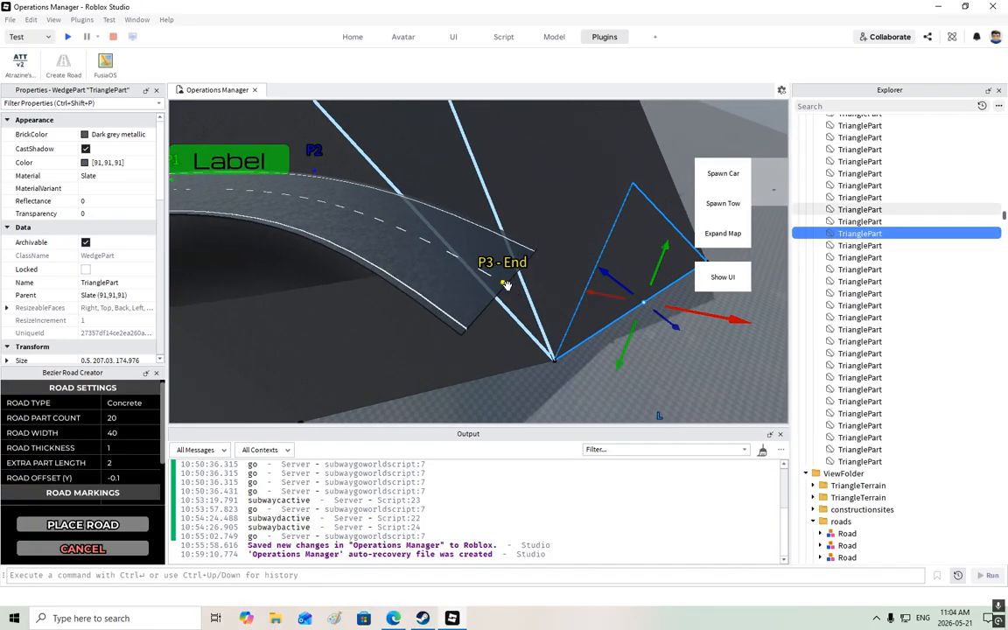
pyautogui.click(502, 280)
pyautogui.moveTo(506, 323); pyautogui.dragTo(498, 154)
pyautogui.moveTo(502, 178); pyautogui.dragTo(501, 178, button='right')
pyautogui.press('s')
pyautogui.press('d')
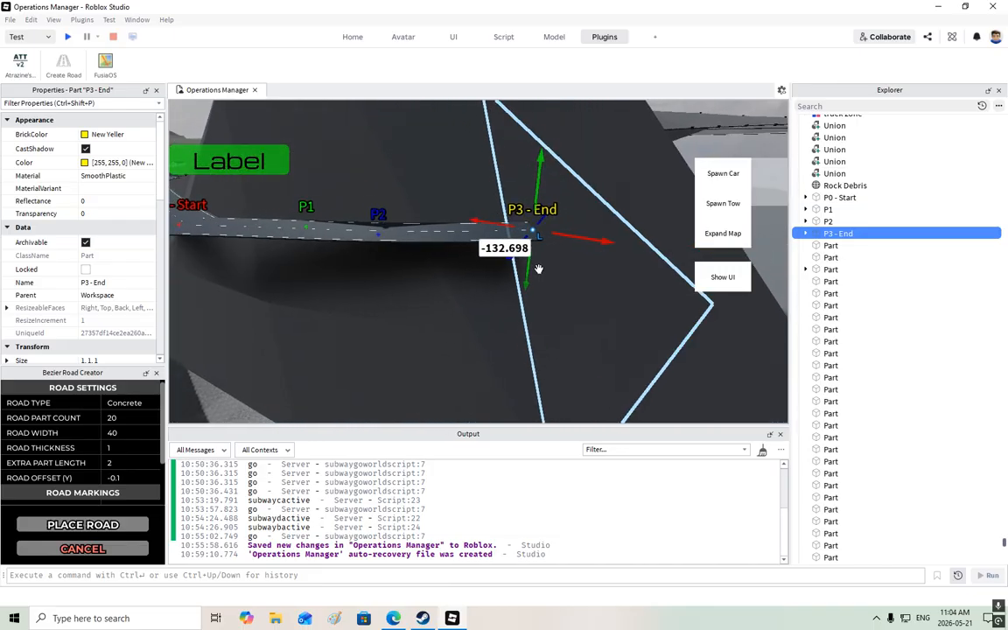
# Readjust the P3 - End point's position and height so the segment curves down along the slope
pyautogui.moveTo(521, 280); pyautogui.dragTo(560, 361)
pyautogui.press('s')
pyautogui.moveTo(488, 361); pyautogui.dragTo(423, 405)
pyautogui.press('s')
pyautogui.moveTo(491, 310); pyautogui.dragTo(494, 277)
pyautogui.press('a')
pyautogui.click(418, 237)
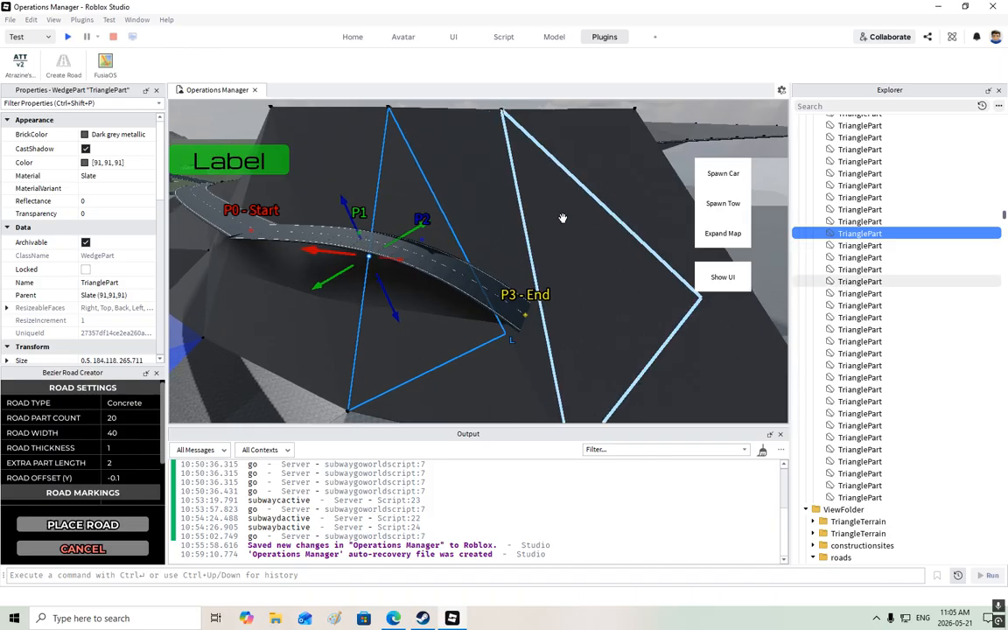
# Lower the segment's P2 point to flatten the hump before the road's end
pyautogui.scroll(6, 401, 182)
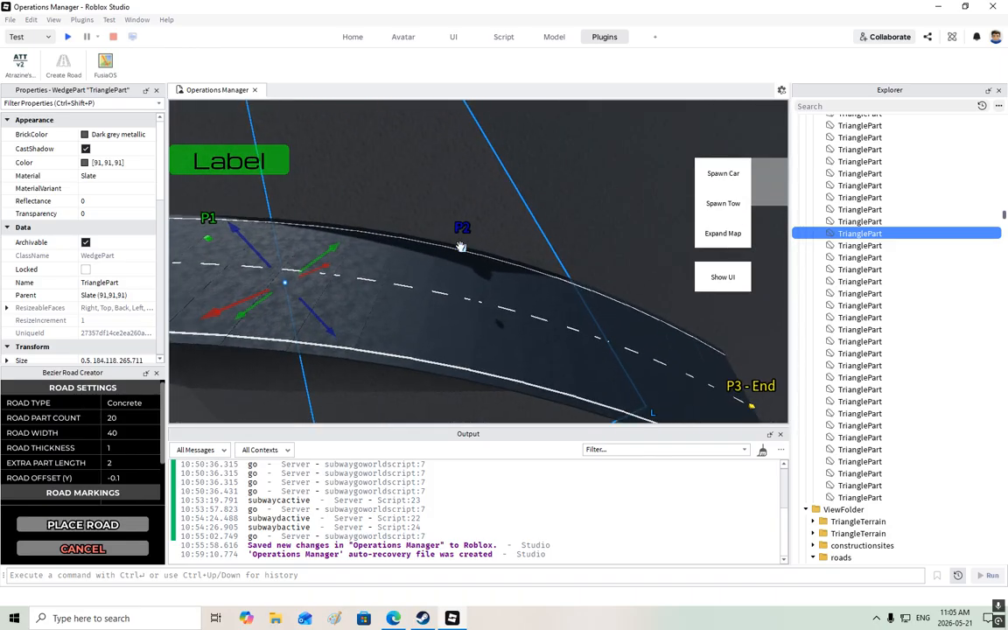
pyautogui.click(462, 249)
pyautogui.moveTo(462, 208); pyautogui.dragTo(465, 295)
pyautogui.moveTo(466, 295); pyautogui.dragTo(458, 273, button='right')
pyautogui.press('w')
pyautogui.press('s')
# Lower the segment's P1 point to even out the rise after the road's start
pyautogui.click(476, 247)
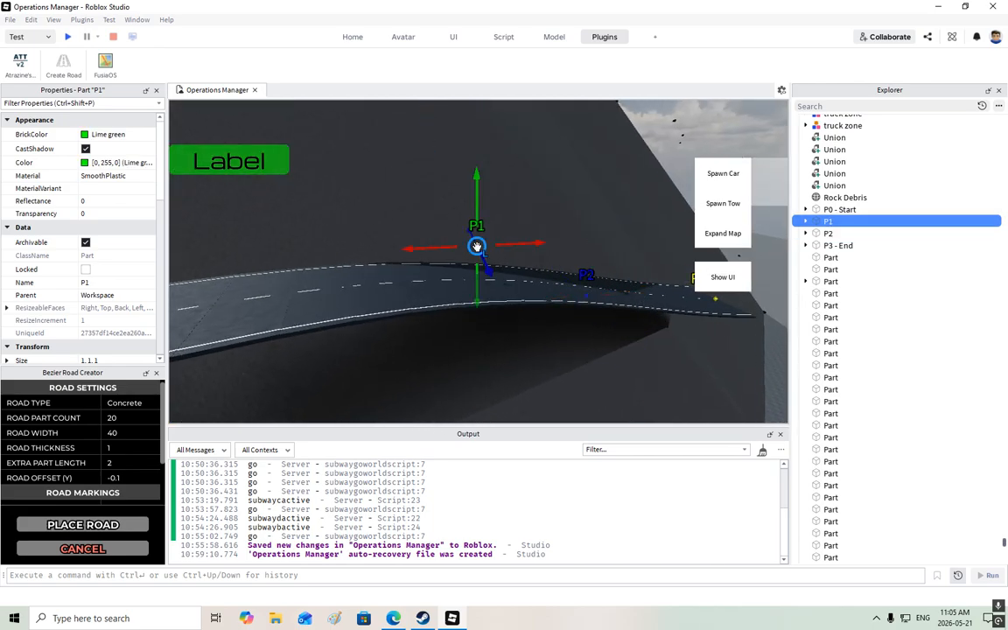
pyautogui.moveTo(476, 247); pyautogui.dragTo(483, 305)
pyautogui.moveTo(483, 304); pyautogui.dragTo(423, 304, button='right')
pyautogui.press('s')
pyautogui.moveTo(423, 303); pyautogui.dragTo(501, 361)
# Shift the P2 point about 24 studs to smooth the segment's curve along the slope
pyautogui.click(547, 285)
pyautogui.moveTo(501, 360); pyautogui.dragTo(542, 272, button='right')
pyautogui.press('d')
pyautogui.scroll(3, 542, 272)
pyautogui.moveTo(474, 270); pyautogui.dragTo(453, 271, button='right')
pyautogui.scroll(5, 466, 225)
pyautogui.moveTo(465, 217); pyautogui.dragTo(470, 232, button='right')
pyautogui.scroll(-5, 470, 232)
pyautogui.scroll(-6, 442, 224)
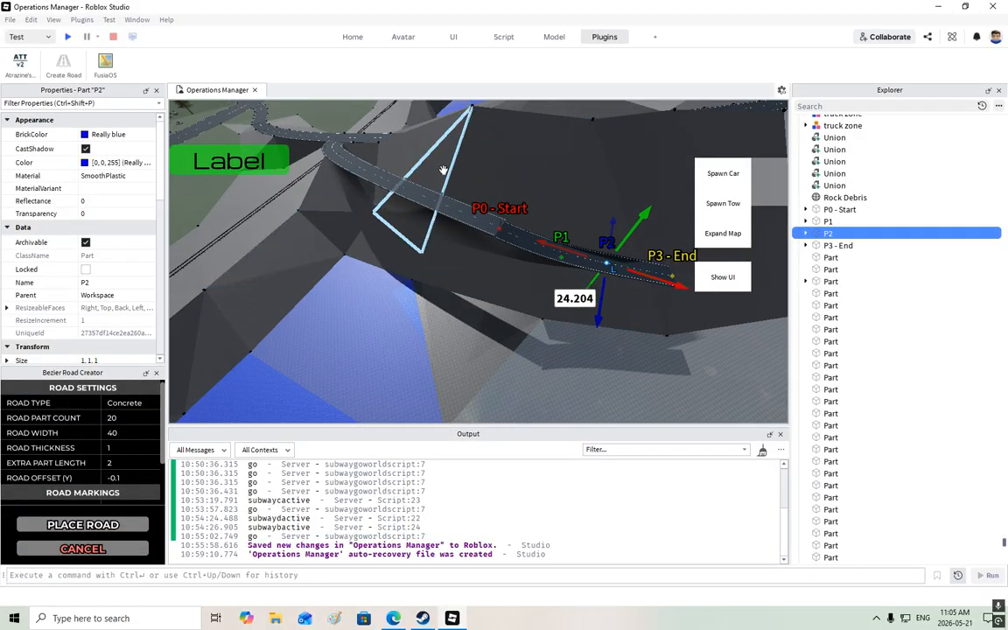
# Examine the road preview, the coastline and the ground beyond the slope to judge the route ahead
pyautogui.moveTo(446, 168); pyautogui.dragTo(586, 204)
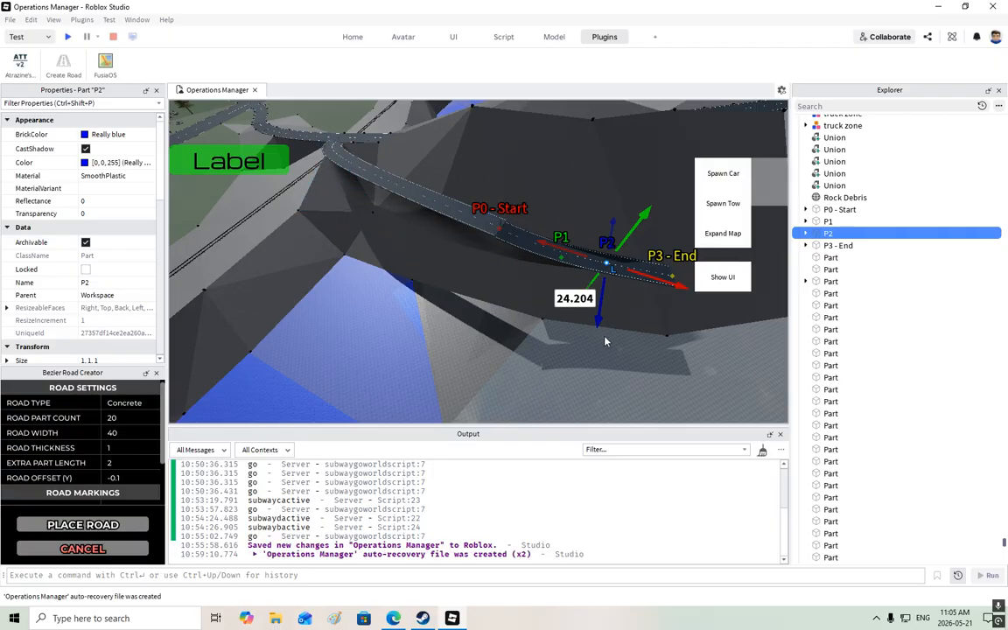
pyautogui.moveTo(544, 360)
pyautogui.mouseDown(button='right')
pyautogui.moveTo(522, 350)
pyautogui.moveTo(531, 352)
pyautogui.mouseUp(button='right')
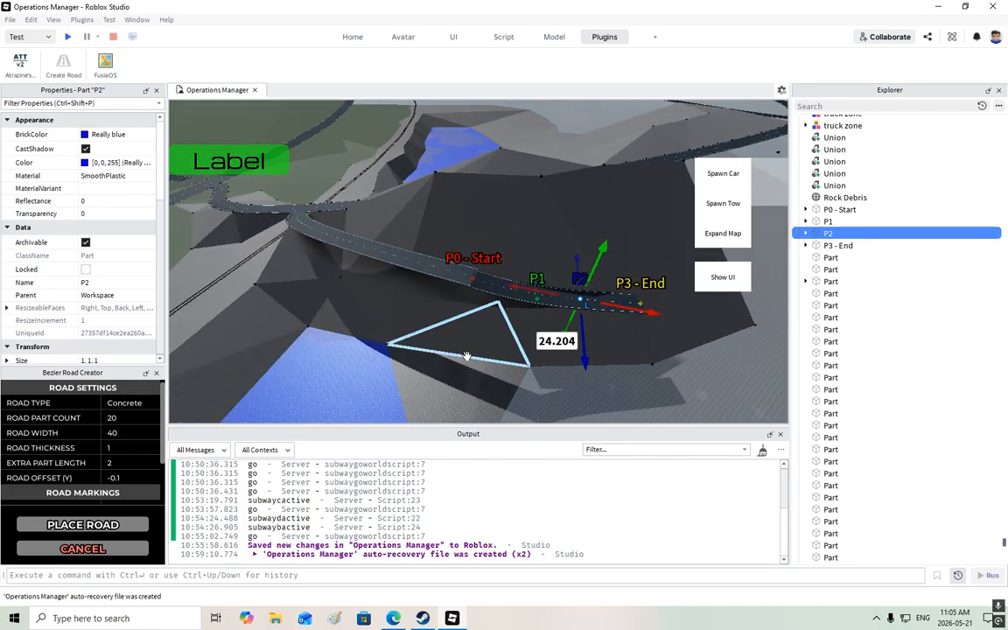
pyautogui.moveTo(467, 356); pyautogui.dragTo(464, 356, button='right')
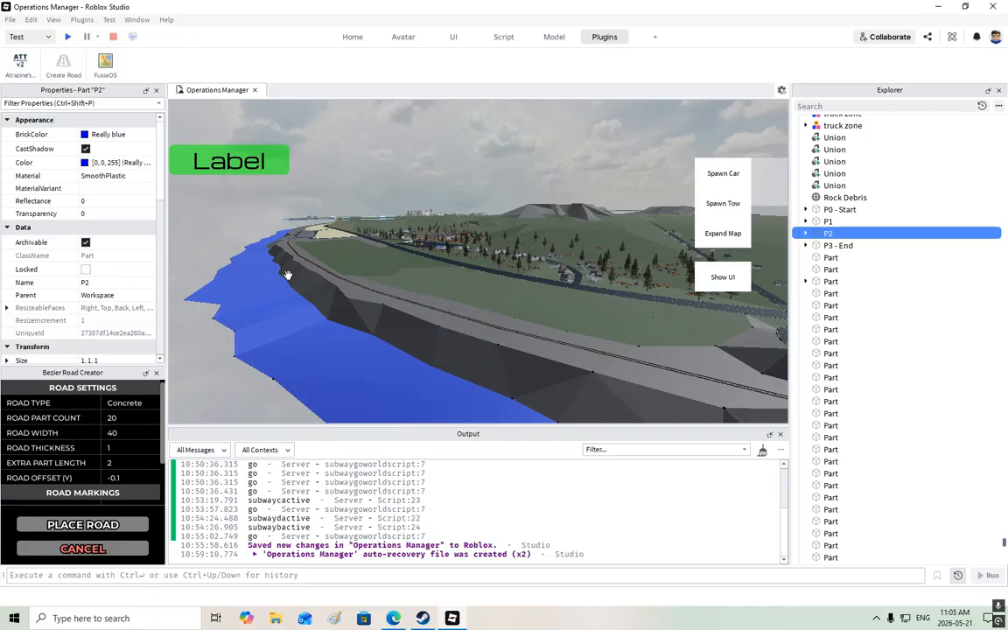
pyautogui.moveTo(373, 292); pyautogui.dragTo(380, 284, button='right')
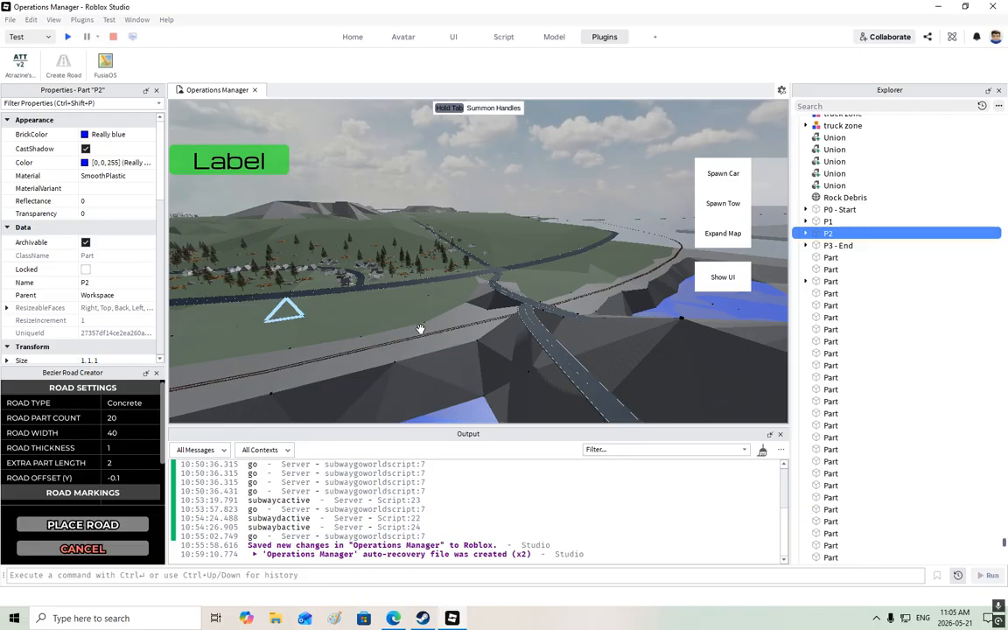
pyautogui.press('f')
pyautogui.moveTo(384, 286); pyautogui.dragTo(399, 268, button='right')
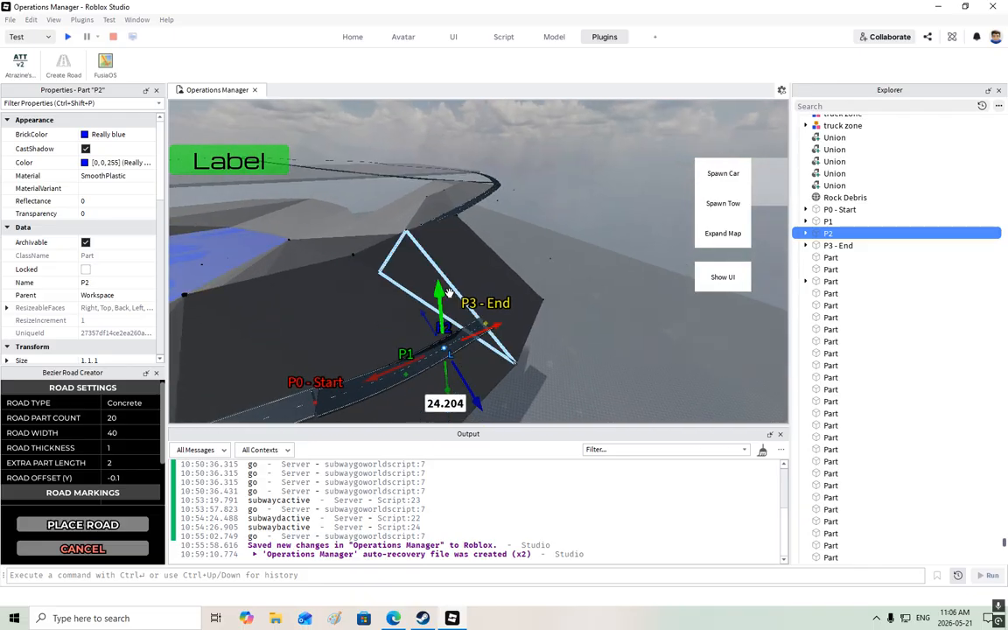
pyautogui.moveTo(486, 249); pyautogui.dragTo(464, 304, button='right')
pyautogui.moveTo(439, 366); pyautogui.dragTo(322, 332, button='right')
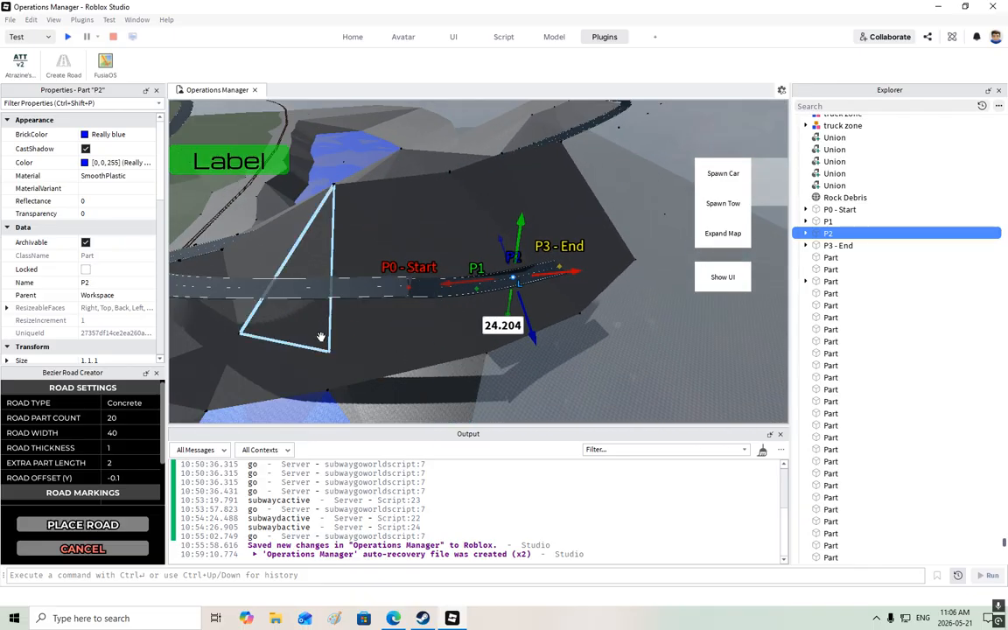
pyautogui.moveTo(596, 319); pyautogui.dragTo(545, 289, button='right')
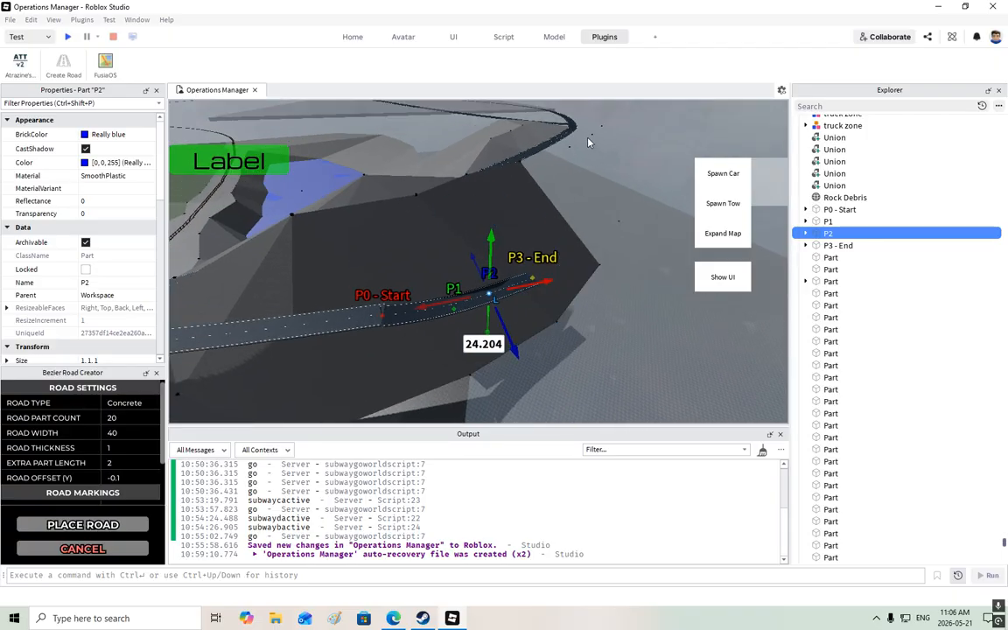
pyautogui.moveTo(551, 363); pyautogui.dragTo(555, 344, button='right')
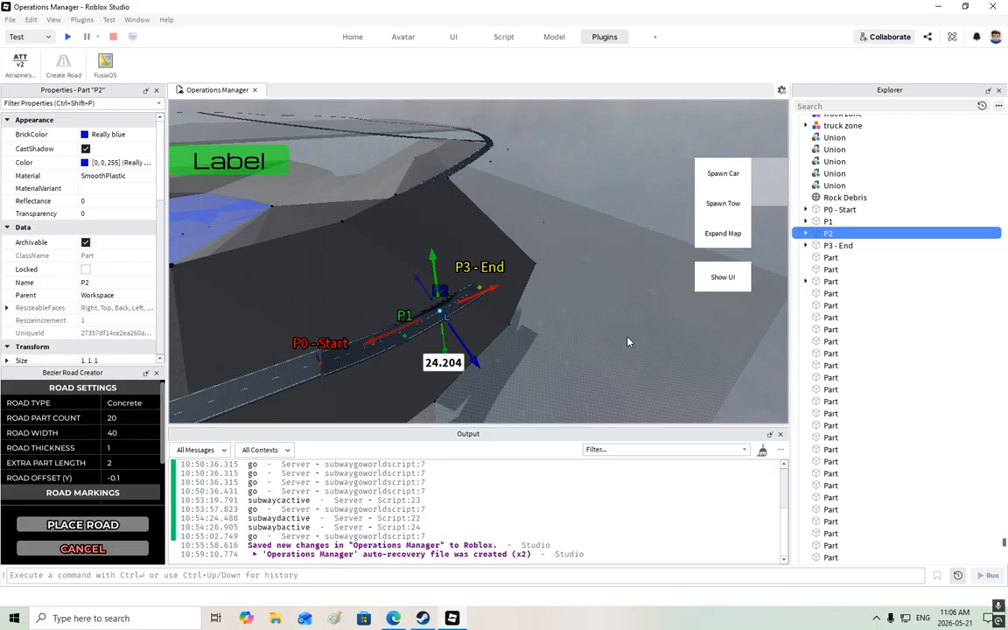
# Survey the branch road on the dark slope against the loop road, lake and island coastline from farther away
pyautogui.moveTo(628, 342); pyautogui.dragTo(616, 260, button='right')
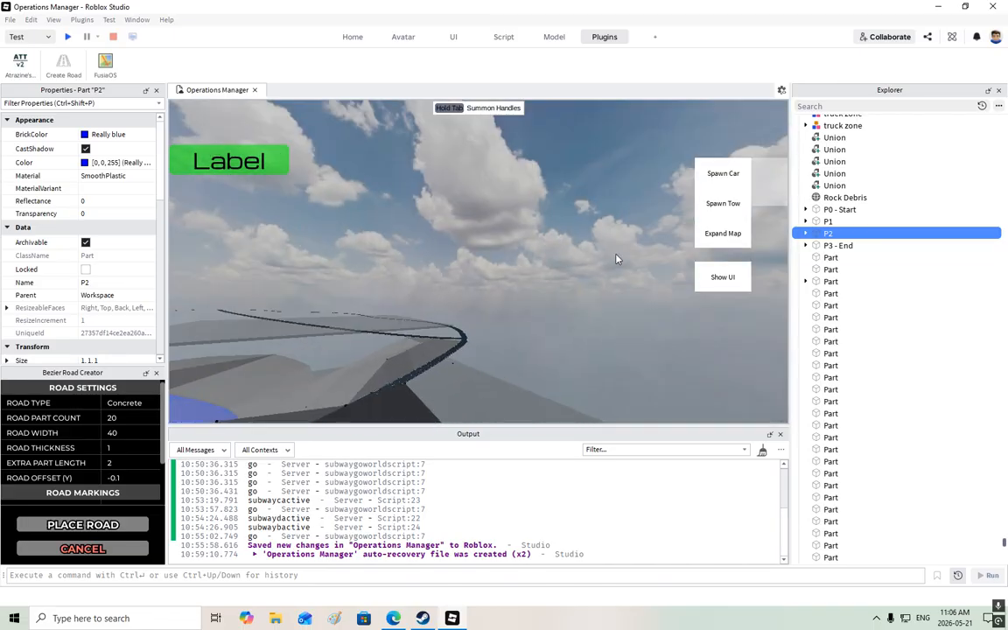
pyautogui.moveTo(339, 288); pyautogui.dragTo(442, 335, button='right')
pyautogui.press('s')
pyautogui.moveTo(379, 274); pyautogui.dragTo(391, 267, button='right')
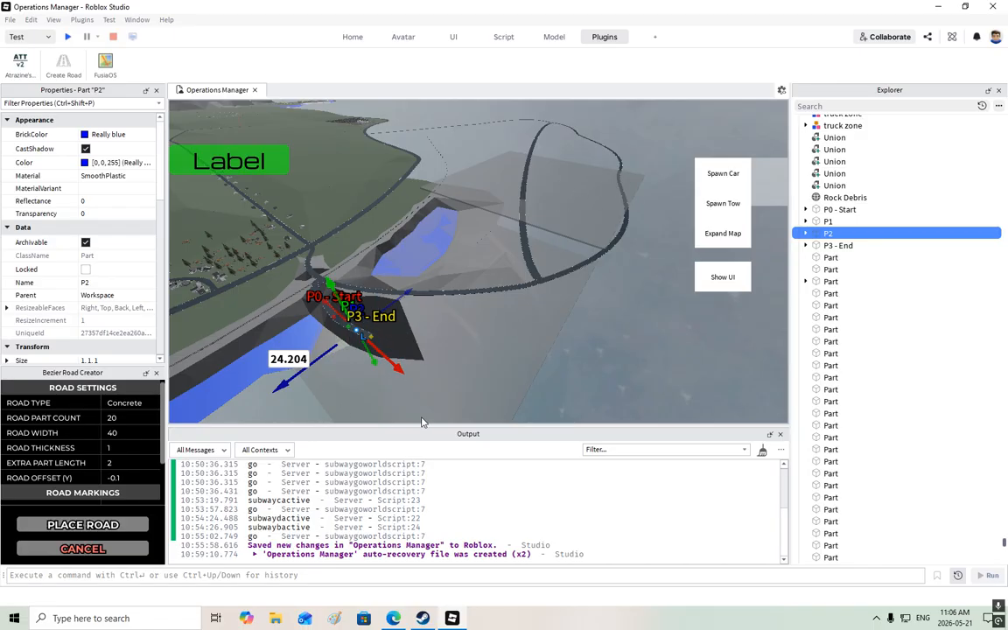
pyautogui.press('d')
pyautogui.moveTo(564, 319); pyautogui.dragTo(562, 321, button='right')
pyautogui.press('w')
pyautogui.moveTo(536, 250); pyautogui.dragTo(539, 235, button='right')
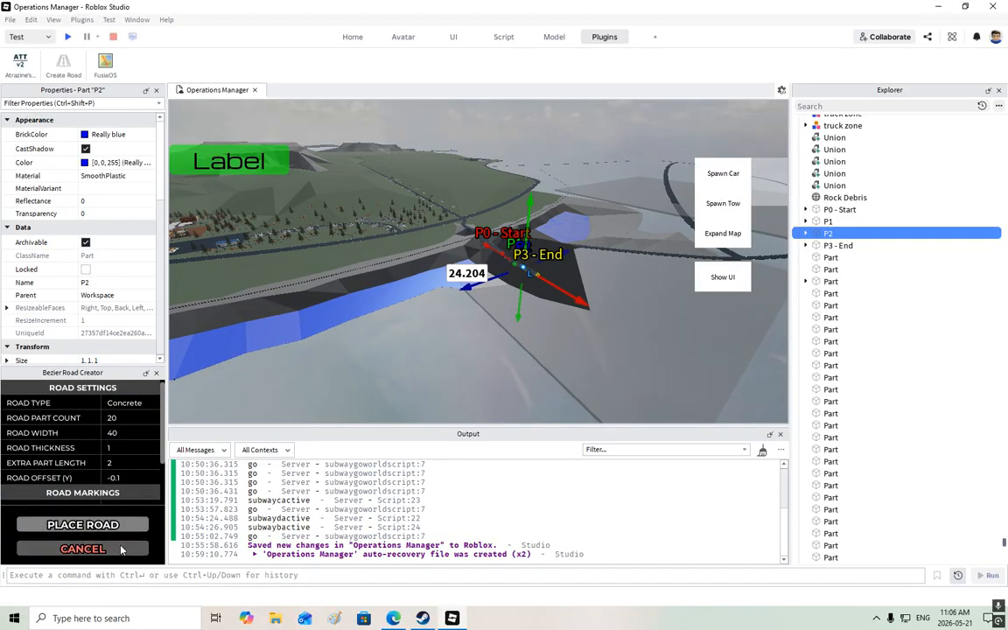
# Discard the pending road segment and delete the branch road from the dark slope
pyautogui.click(82, 524)
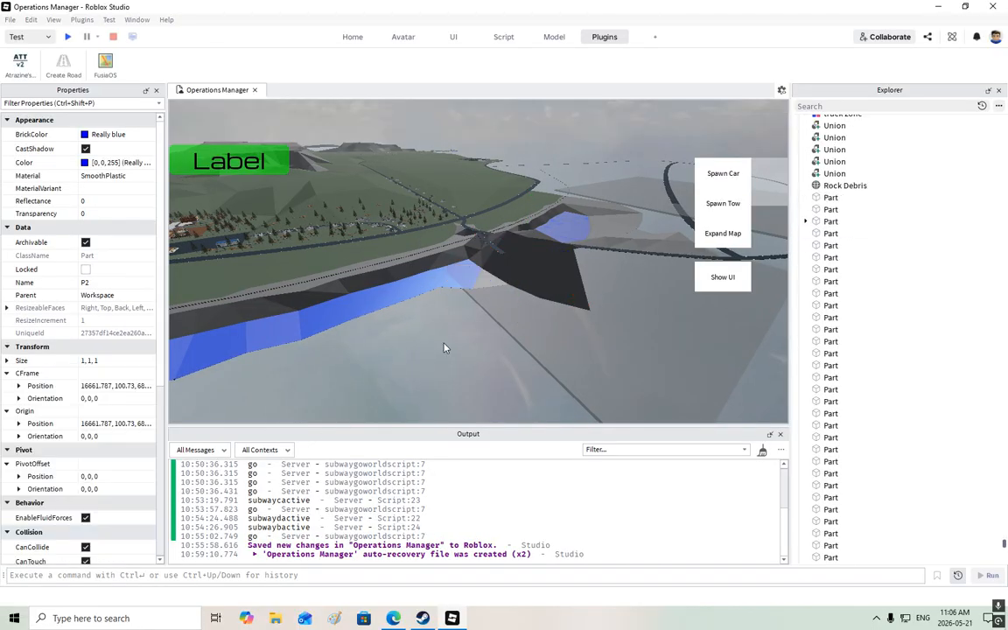
pyautogui.click(482, 248)
pyautogui.press('Delete')
pyautogui.moveTo(424, 243); pyautogui.dragTo(399, 221, button='right')
pyautogui.press('w')
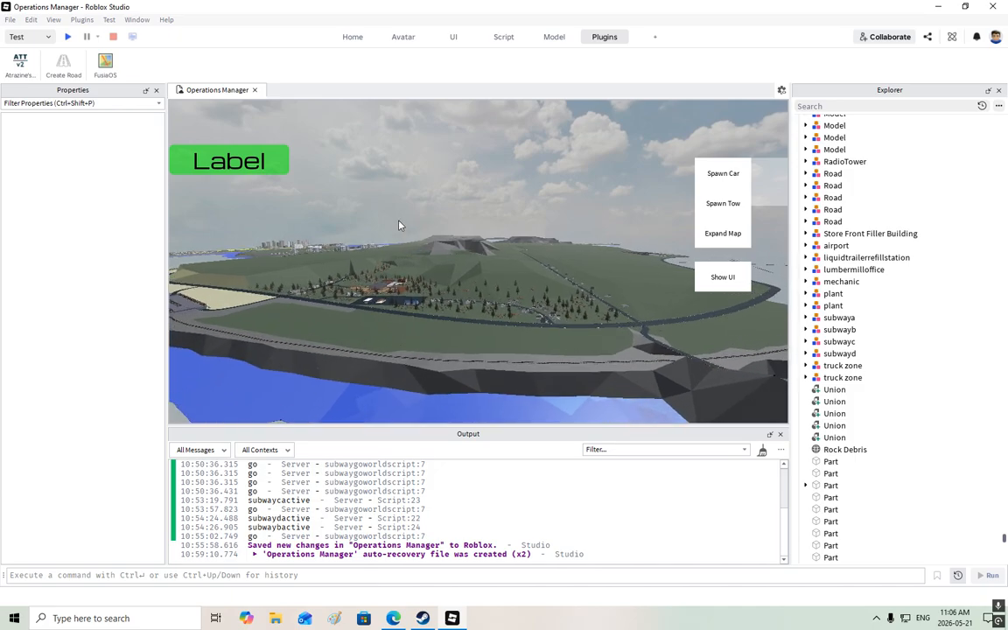
pyautogui.scroll(5, 317, 232)
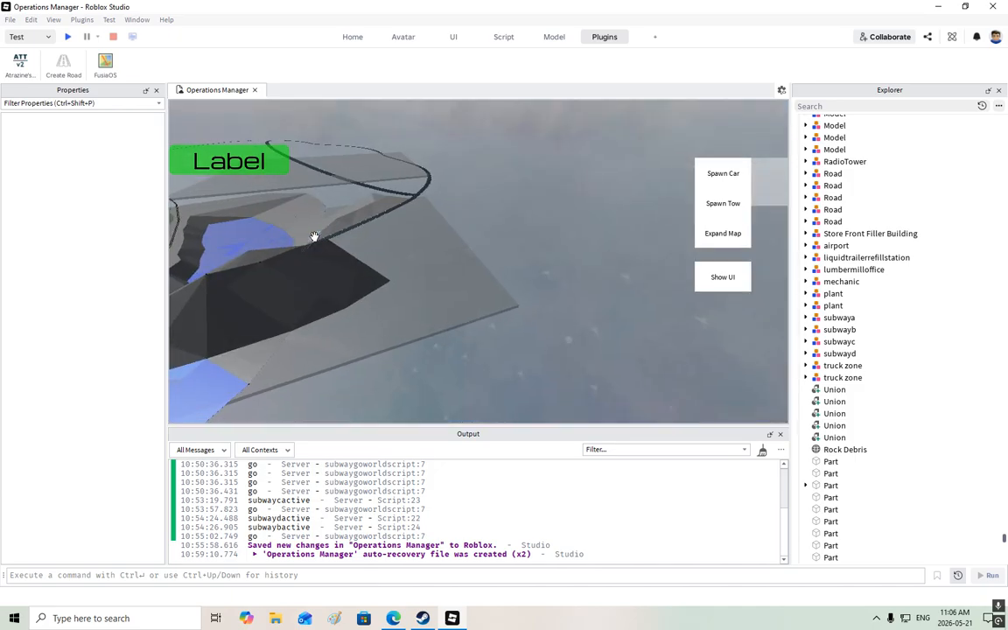
pyautogui.scroll(-5, 315, 234)
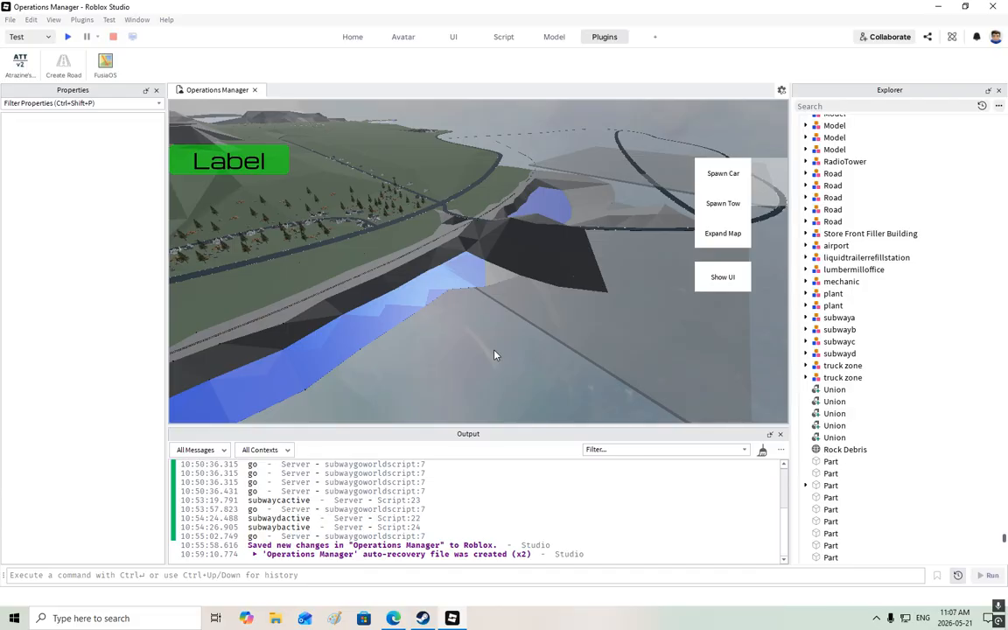
pyautogui.moveTo(495, 355); pyautogui.dragTo(501, 326, button='right')
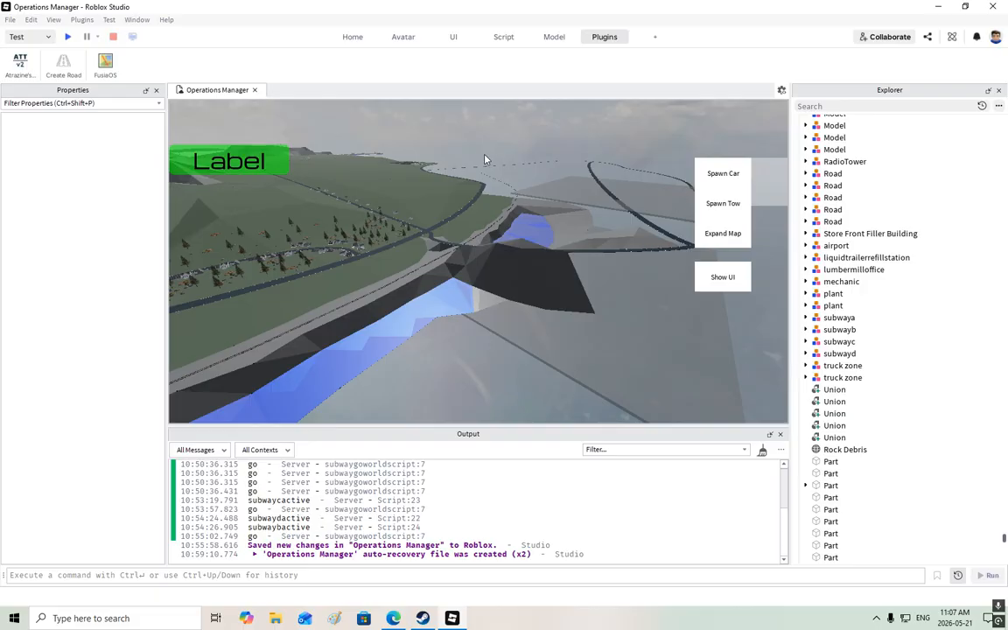
# Select the plant model near the coast and examine the outer road and shoreline around it
pyautogui.click(411, 163)
pyautogui.press('f')
pyautogui.scroll(-3, 455, 170)
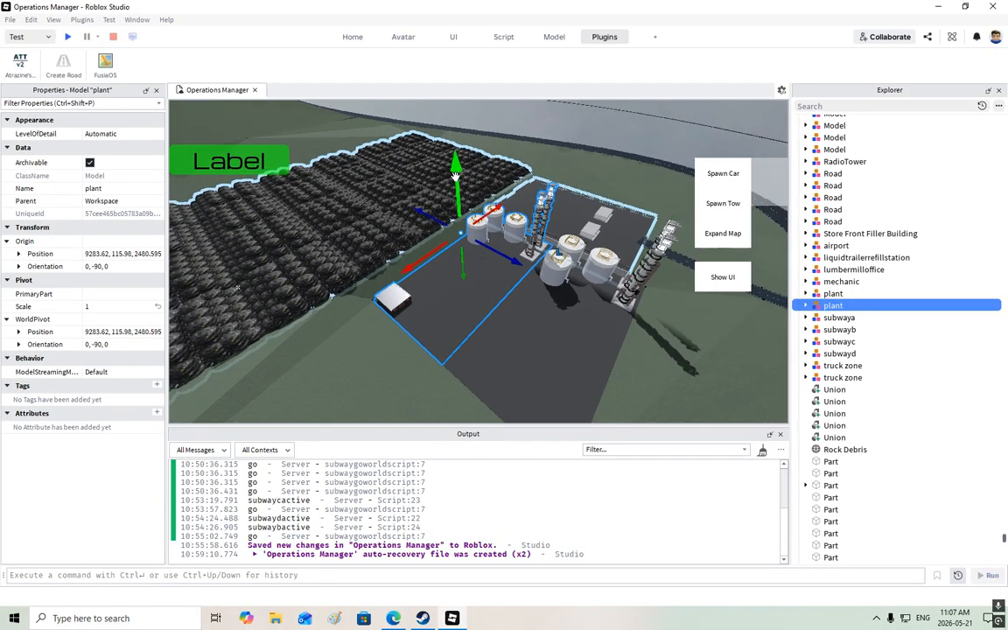
pyautogui.moveTo(457, 170); pyautogui.dragTo(466, 172, button='right')
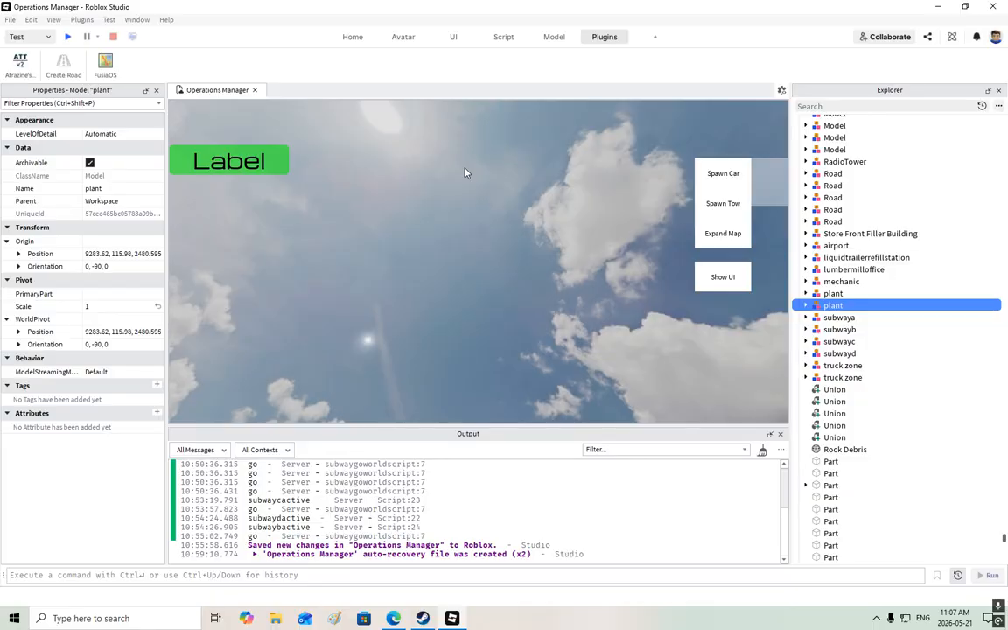
pyautogui.moveTo(465, 172); pyautogui.dragTo(467, 240, button='right')
pyautogui.press('s')
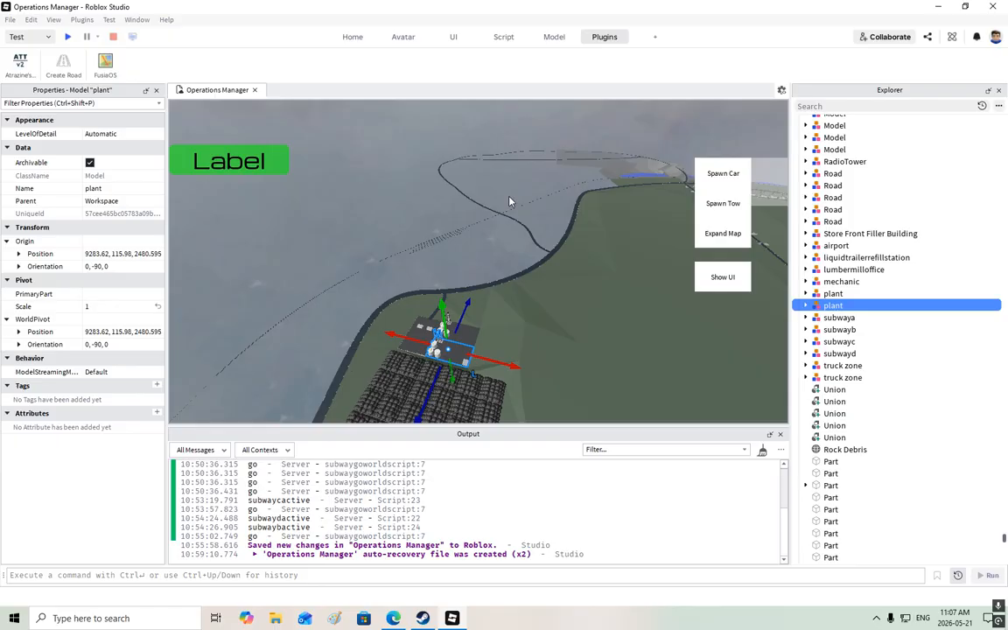
pyautogui.moveTo(535, 201); pyautogui.dragTo(534, 201, button='right')
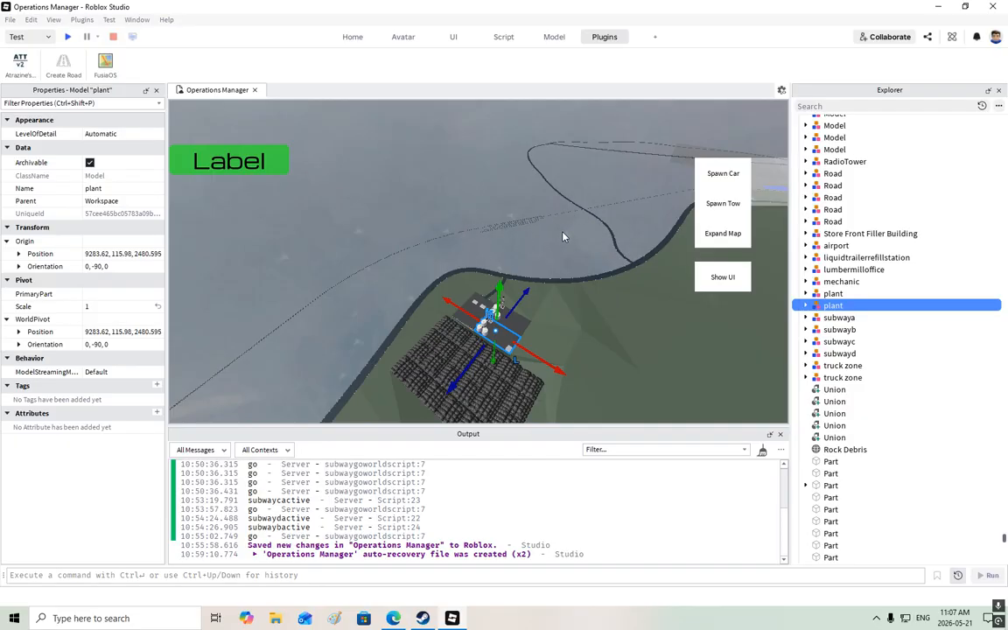
pyautogui.moveTo(563, 234); pyautogui.dragTo(564, 239, button='right')
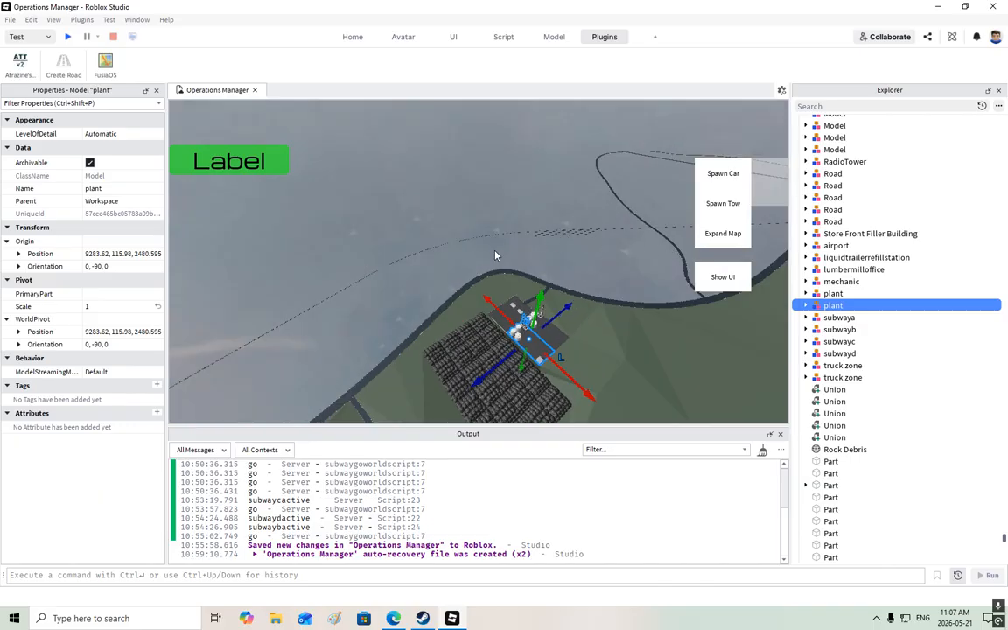
pyautogui.moveTo(517, 251); pyautogui.dragTo(569, 234, button='right')
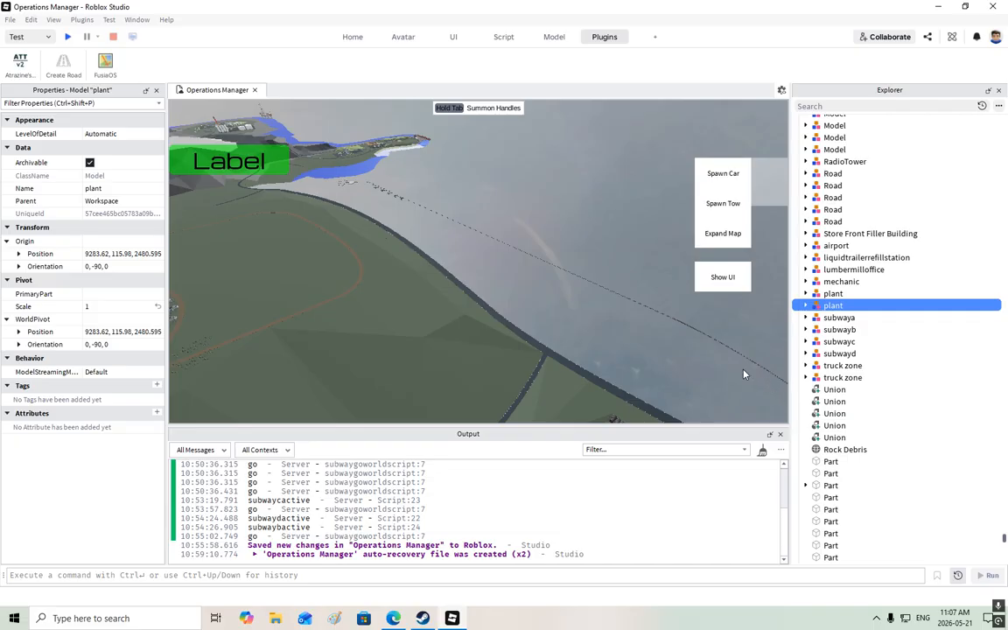
pyautogui.press('f')
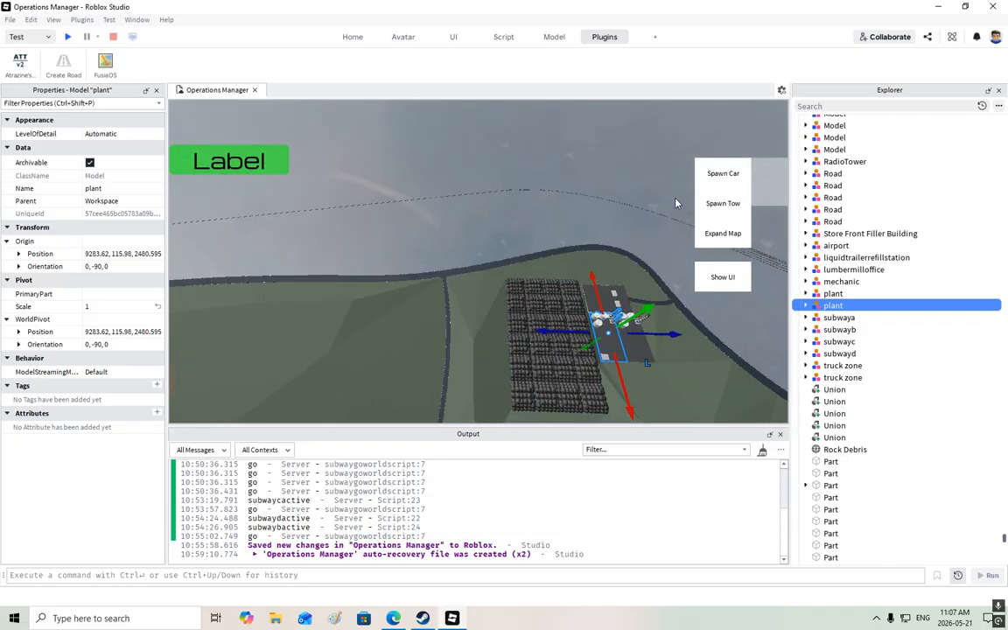
pyautogui.moveTo(675, 202); pyautogui.dragTo(675, 203, button='right')
pyautogui.moveTo(427, 136); pyautogui.dragTo(428, 138, button='right')
pyautogui.moveTo(618, 206); pyautogui.dragTo(618, 207, button='right')
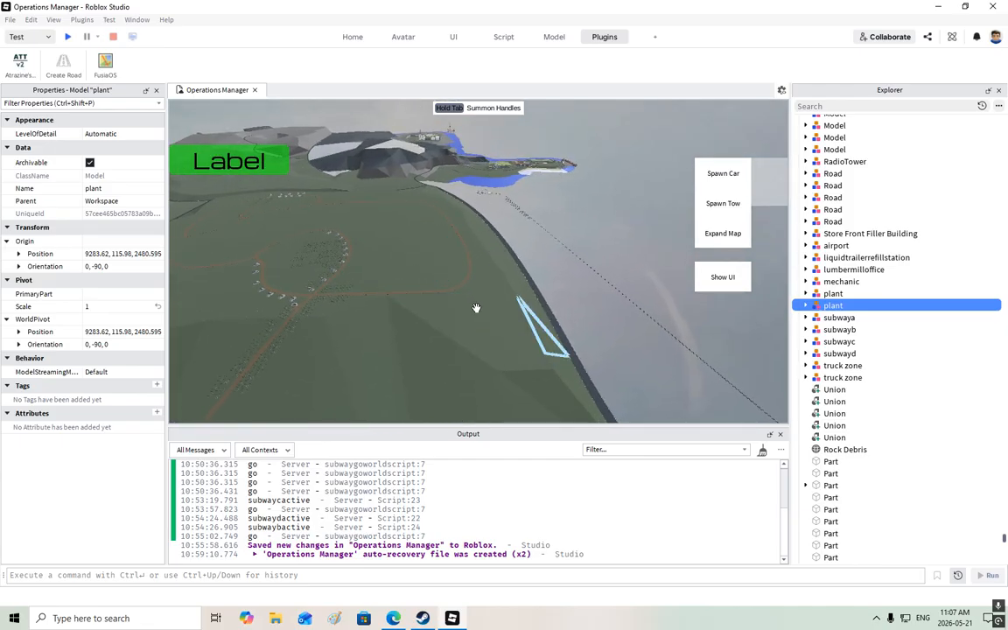
pyautogui.moveTo(468, 212); pyautogui.dragTo(468, 213, button='right')
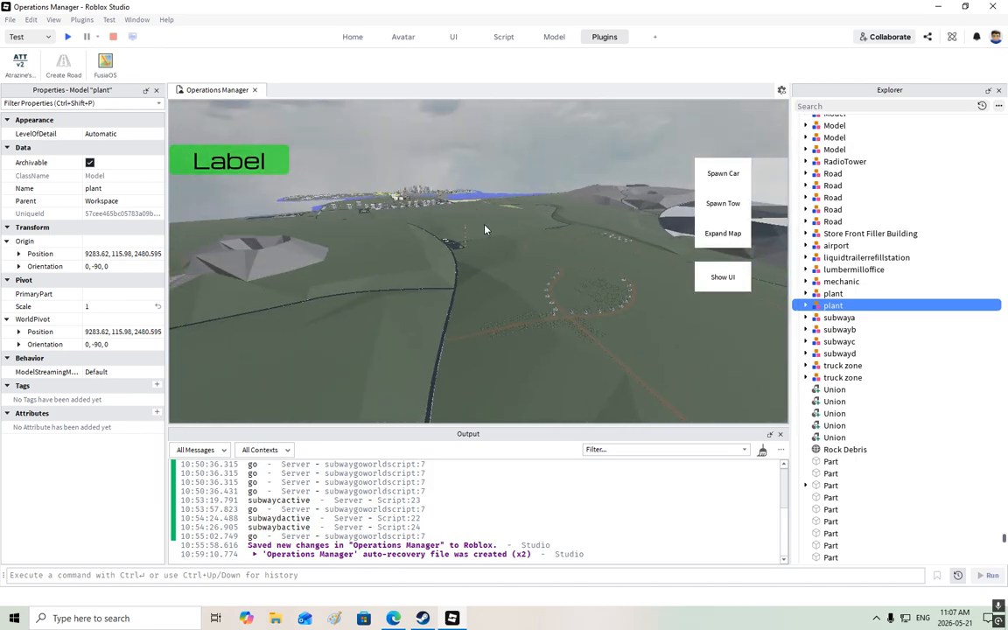
# Examine the coast along the outer road up to the bay and the round offshore platform
pyautogui.moveTo(513, 272); pyautogui.dragTo(517, 271, button='right')
pyautogui.press('w')
pyautogui.press('w')
pyautogui.press('w')
pyautogui.press('w')
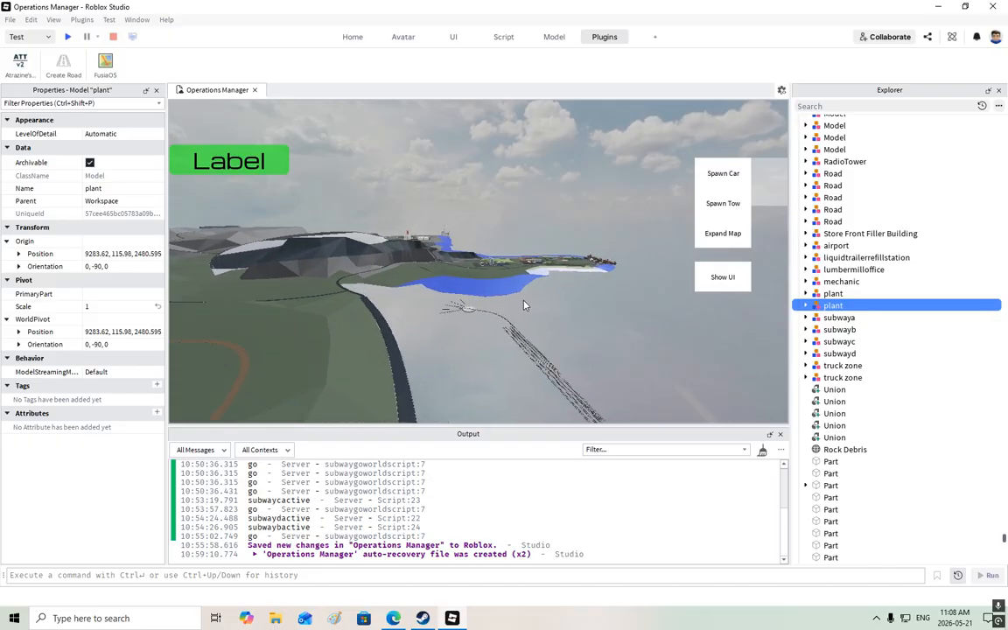
pyautogui.press('w')
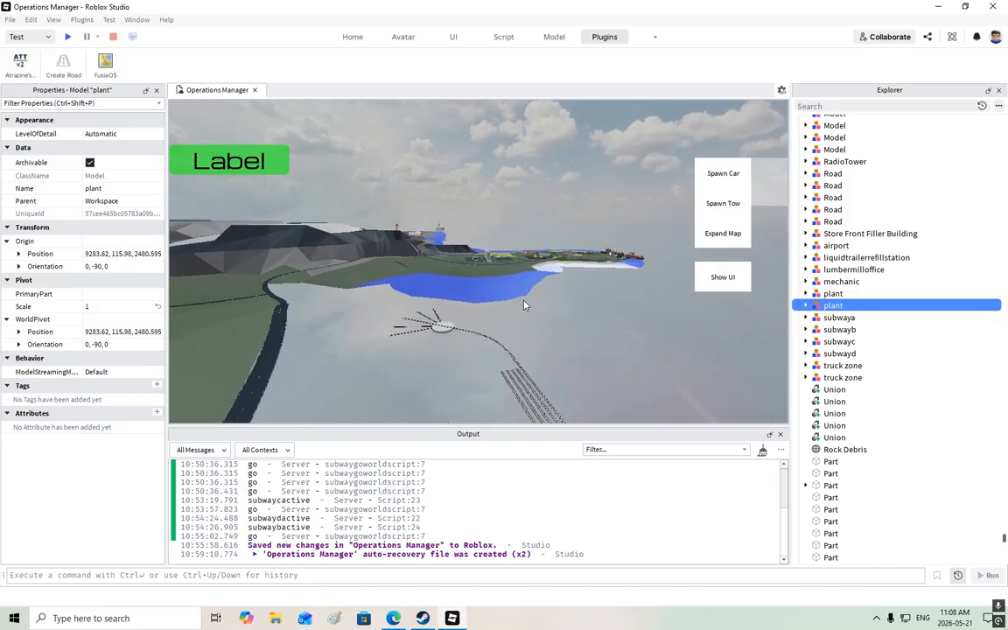
pyautogui.press('w')
pyautogui.moveTo(526, 305); pyautogui.dragTo(498, 364, button='right')
pyautogui.press('s')
pyautogui.press('s')
pyautogui.press('s')
pyautogui.moveTo(626, 254); pyautogui.dragTo(625, 253, button='right')
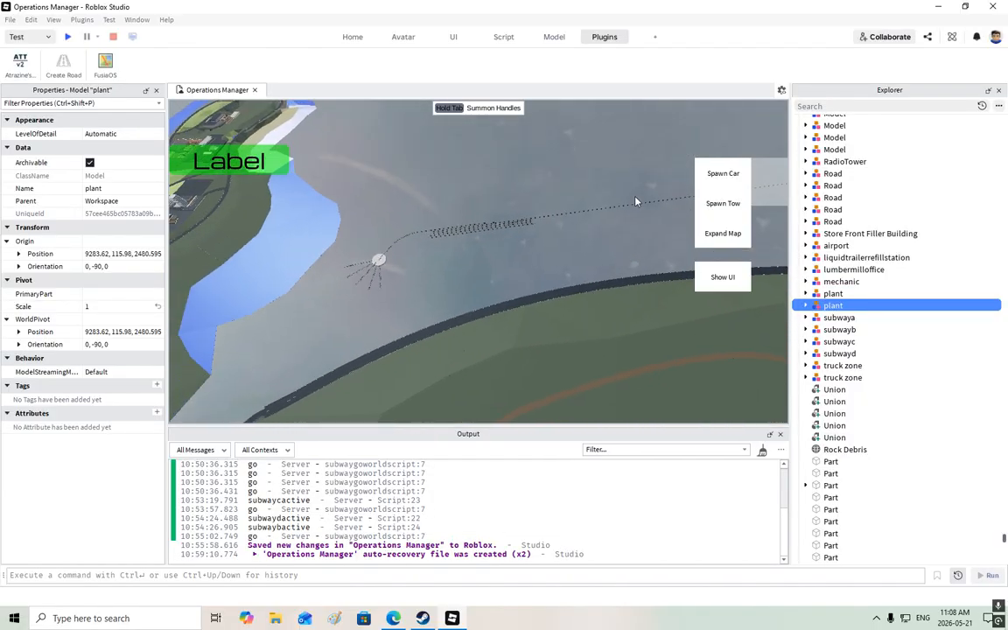
pyautogui.press('s')
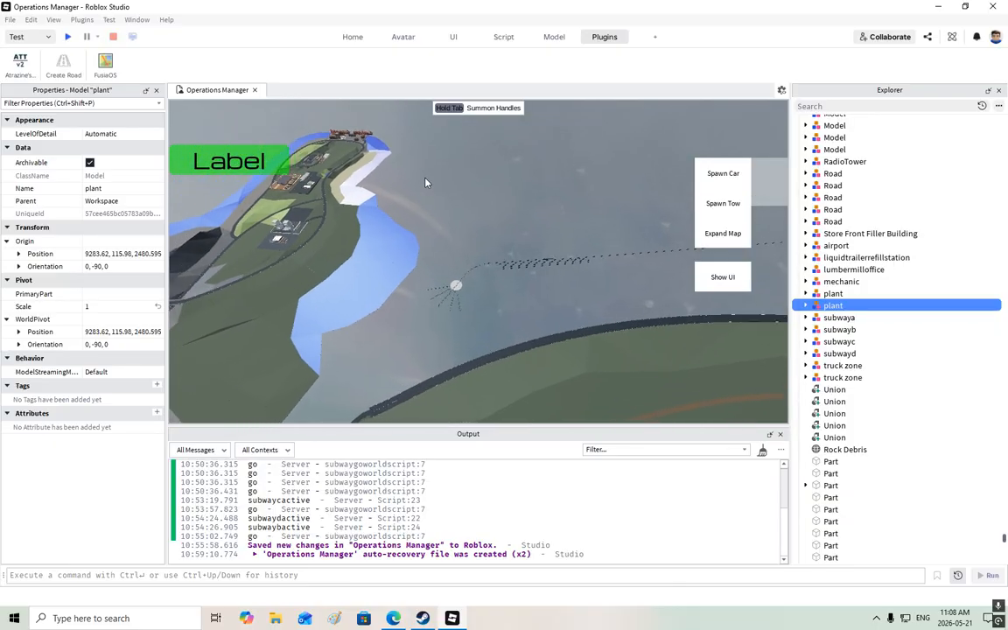
pyautogui.moveTo(426, 182); pyautogui.dragTo(416, 171, button='right')
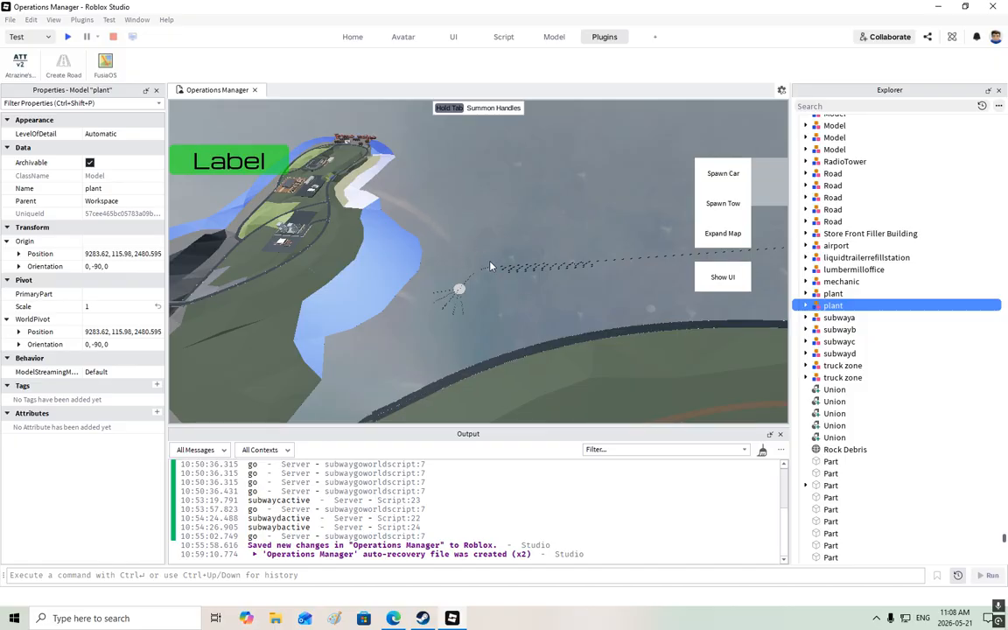
# Compare the rocky hills, the dirt tracks and the coast between the plant and the bay
pyautogui.moveTo(444, 223); pyautogui.dragTo(443, 229, button='right')
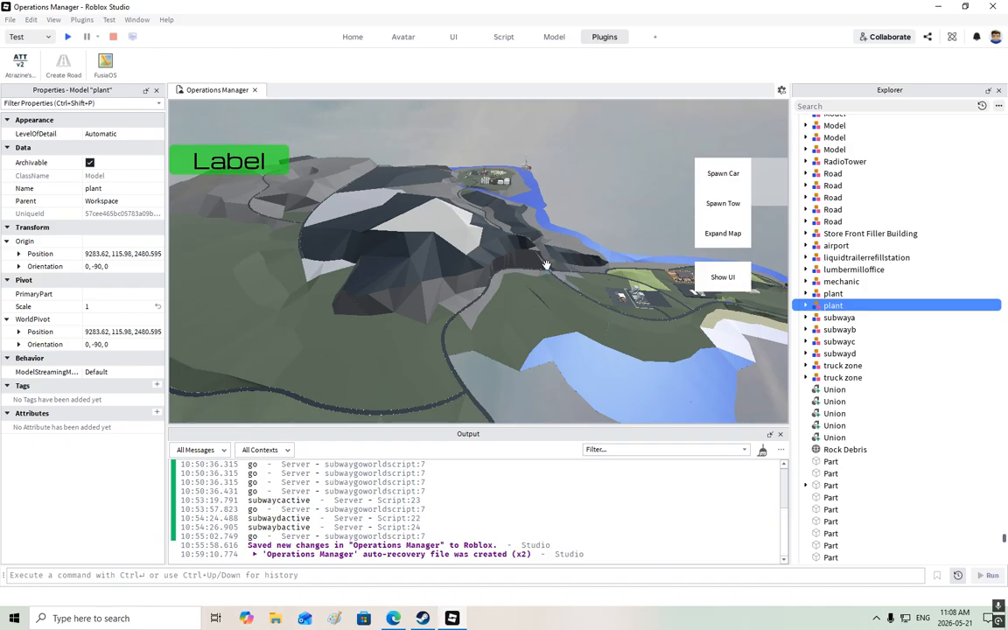
pyautogui.moveTo(452, 167); pyautogui.dragTo(554, 129, button='right')
pyautogui.press('f')
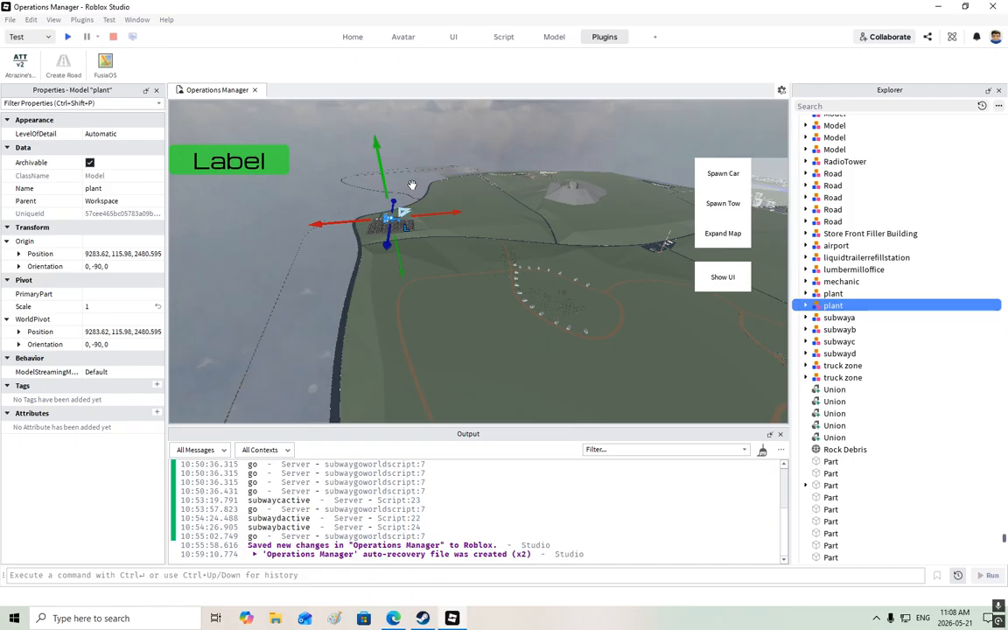
pyautogui.moveTo(430, 205); pyautogui.dragTo(428, 252, button='right')
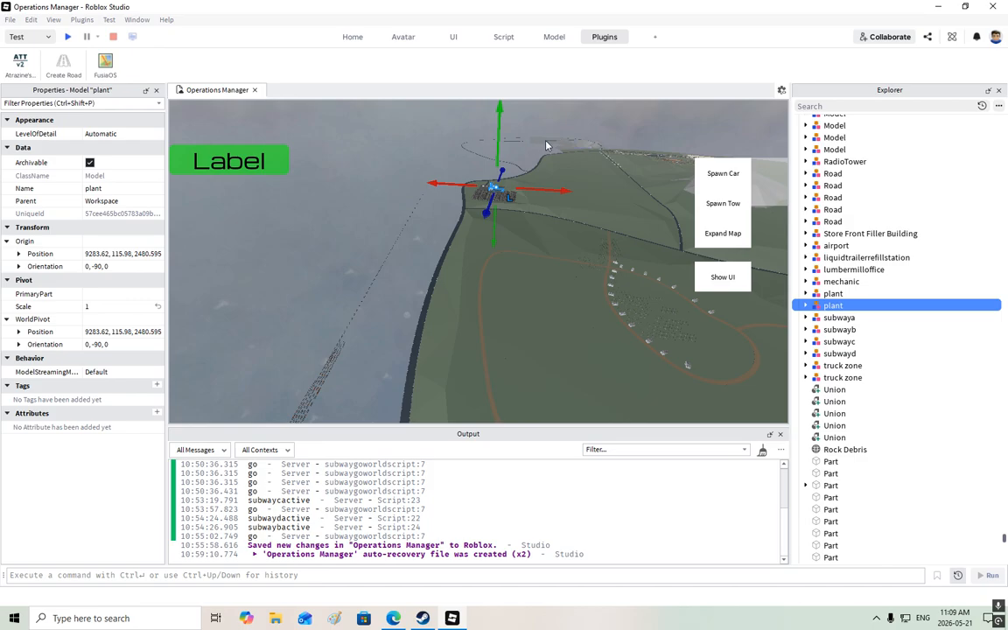
pyautogui.scroll(-10, 555, 198)
pyautogui.moveTo(554, 198); pyautogui.dragTo(557, 198, button='right')
pyautogui.moveTo(472, 173)
pyautogui.mouseDown(button='right')
pyautogui.moveTo(517, 155)
pyautogui.moveTo(483, 155)
pyautogui.mouseUp(button='right')
pyautogui.scroll(10, 483, 160)
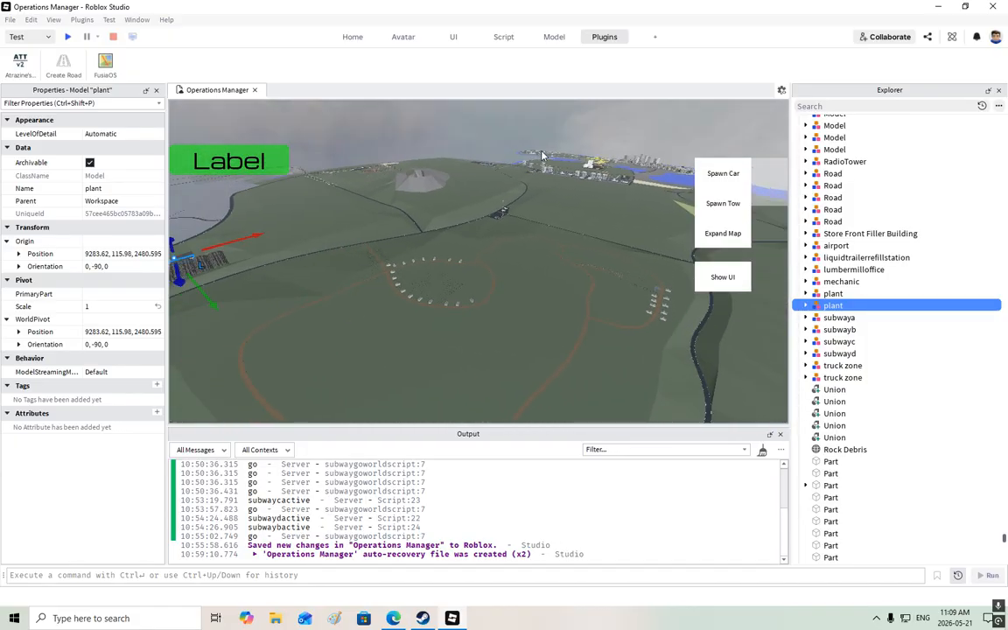
pyautogui.moveTo(483, 135); pyautogui.dragTo(583, 155, button='right')
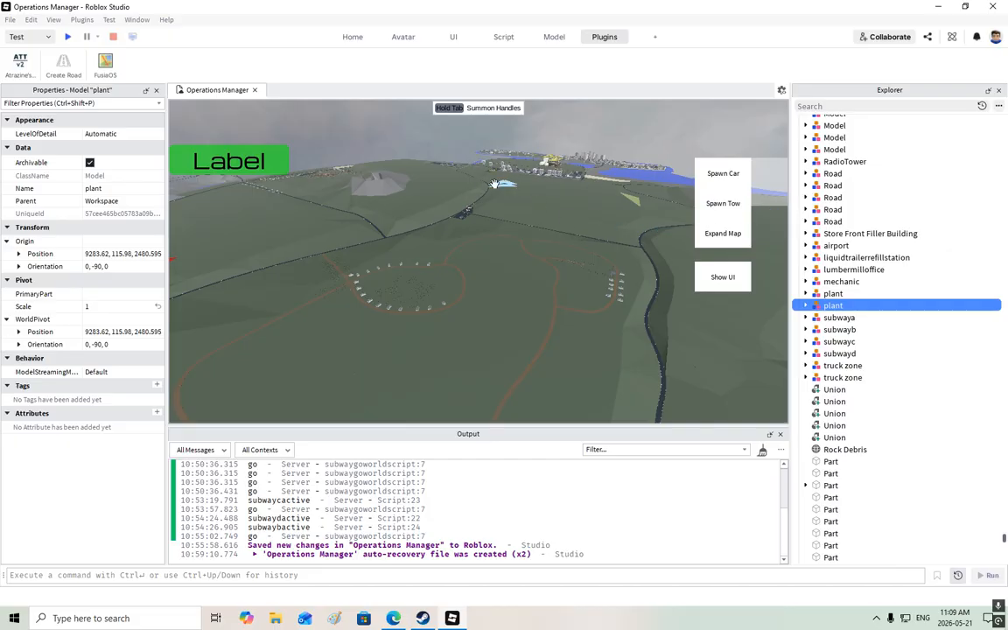
pyautogui.press('f')
pyautogui.moveTo(428, 182); pyautogui.dragTo(466, 192, button='right')
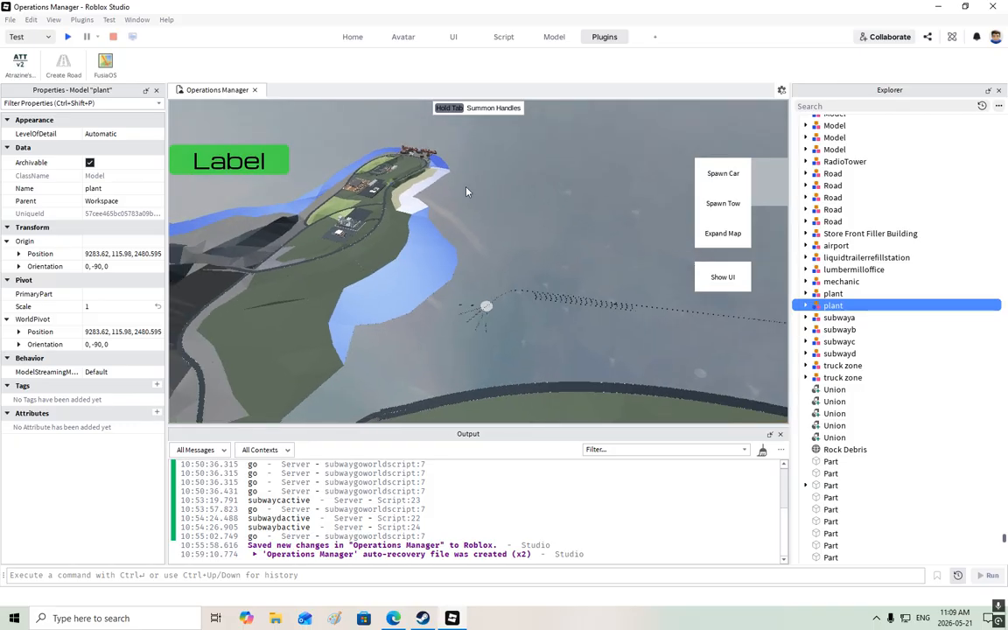